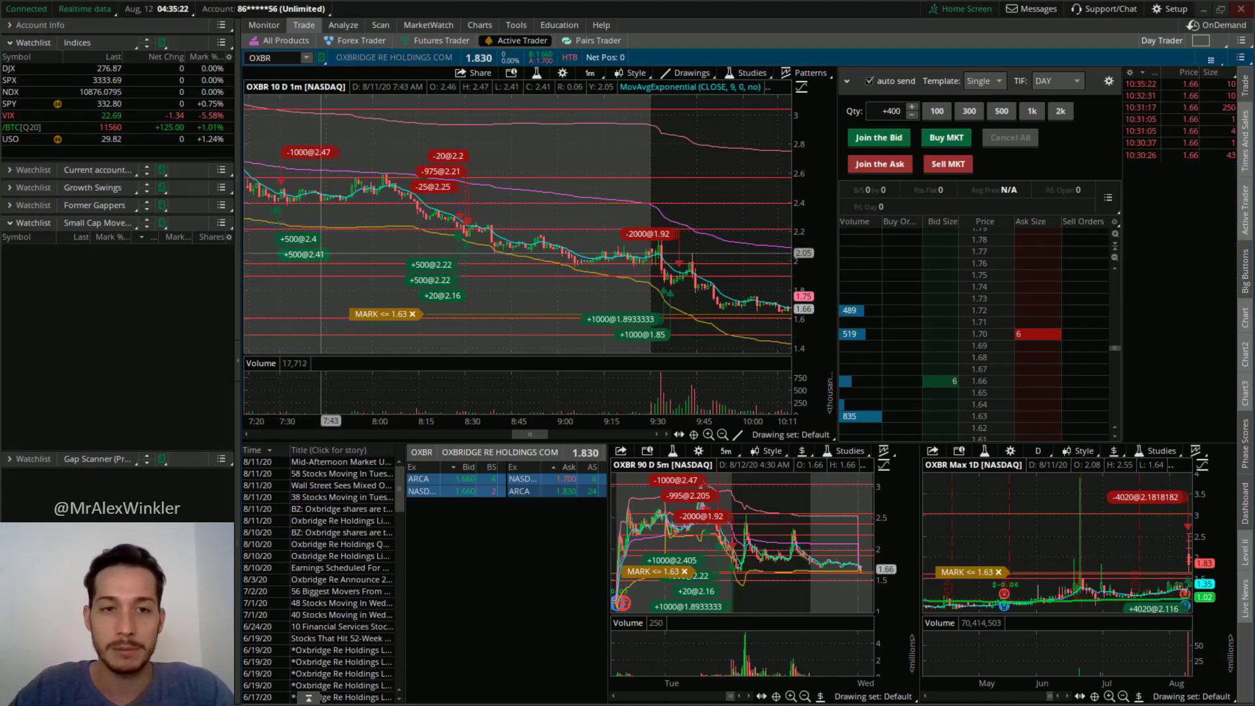
pyautogui.scroll(3, 327, 253)
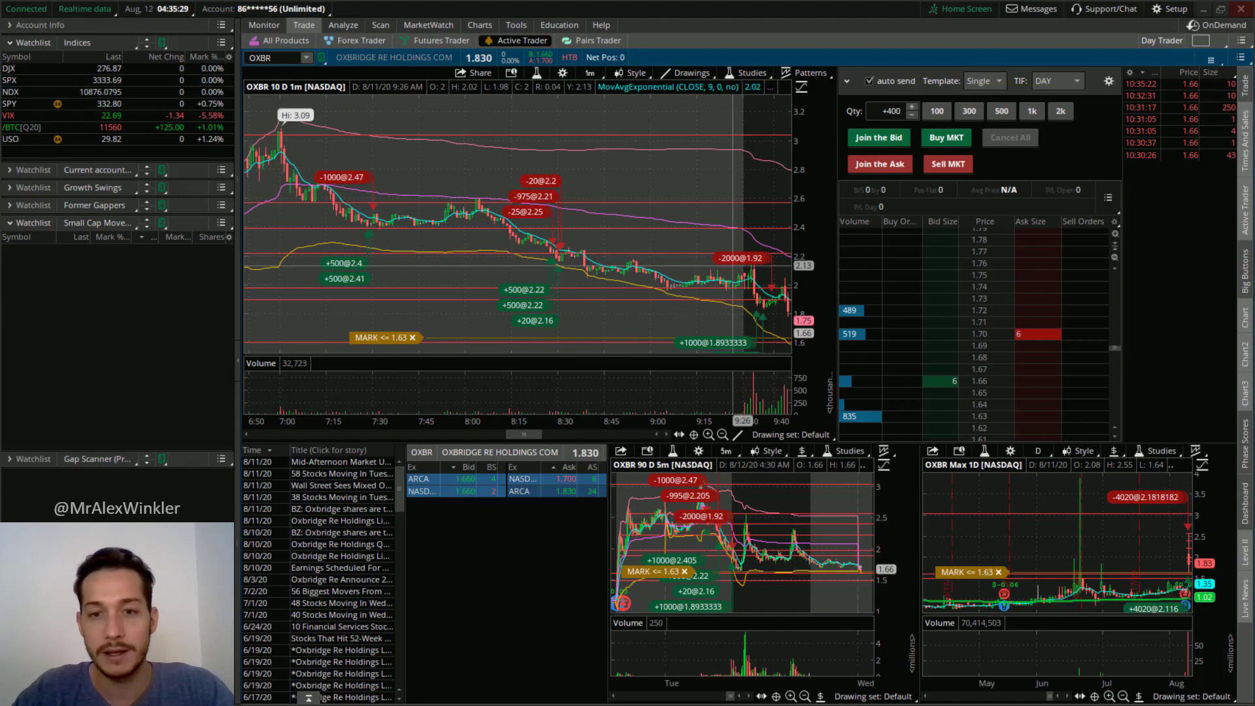
pyautogui.scroll(-1, 733, 264)
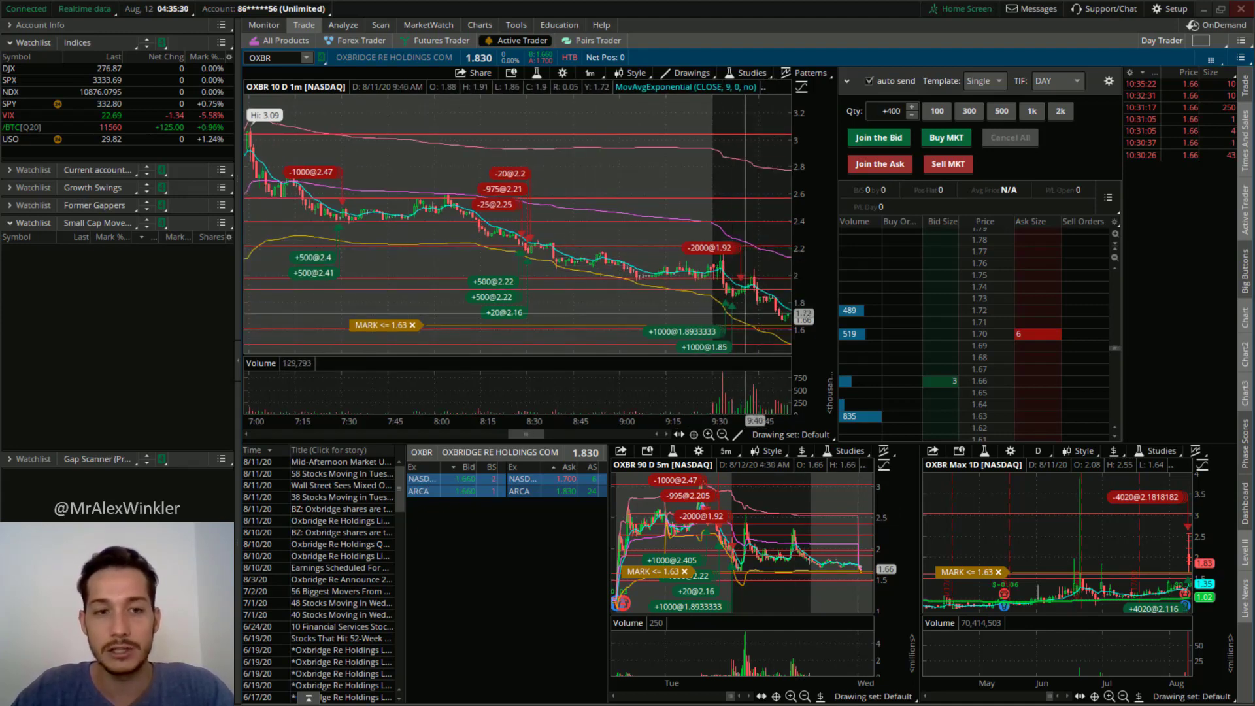
# Switch to the screen recorder, hide the USB2.0 HD UVC WebCam source in the 1st Screen scene, and minimize the recorder
pyautogui.hotkey('alt', 'Tab')
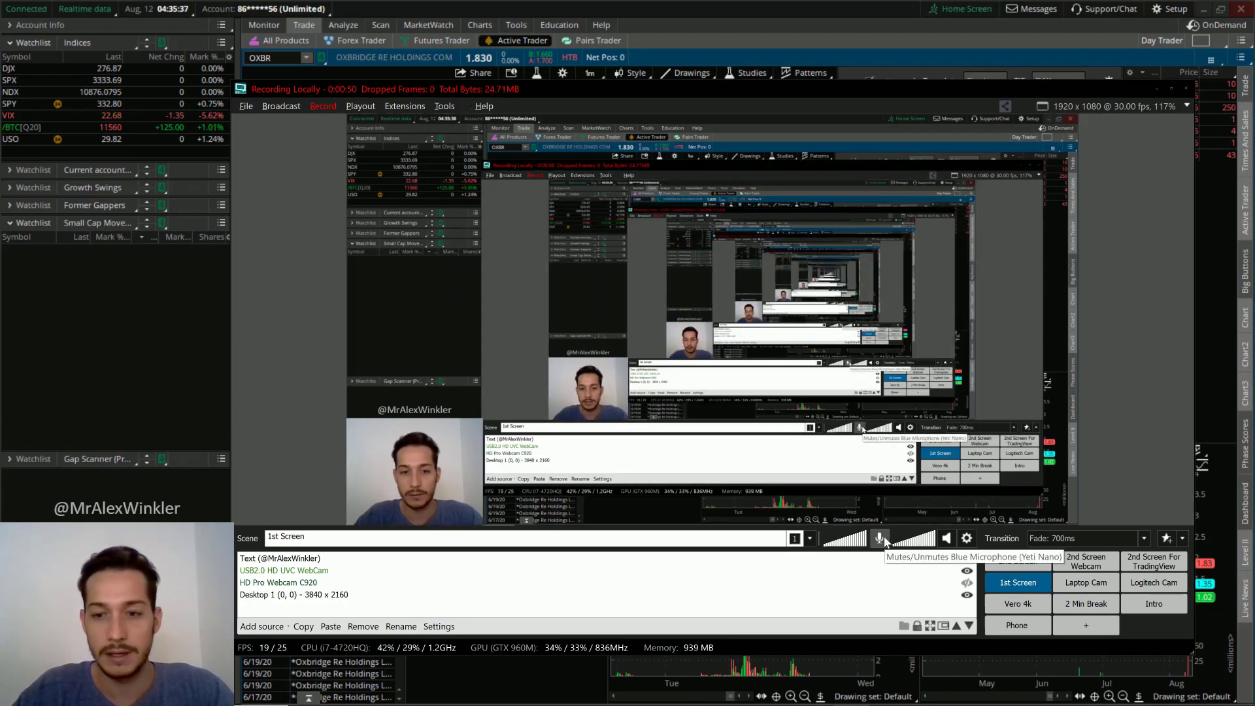
pyautogui.click(966, 571)
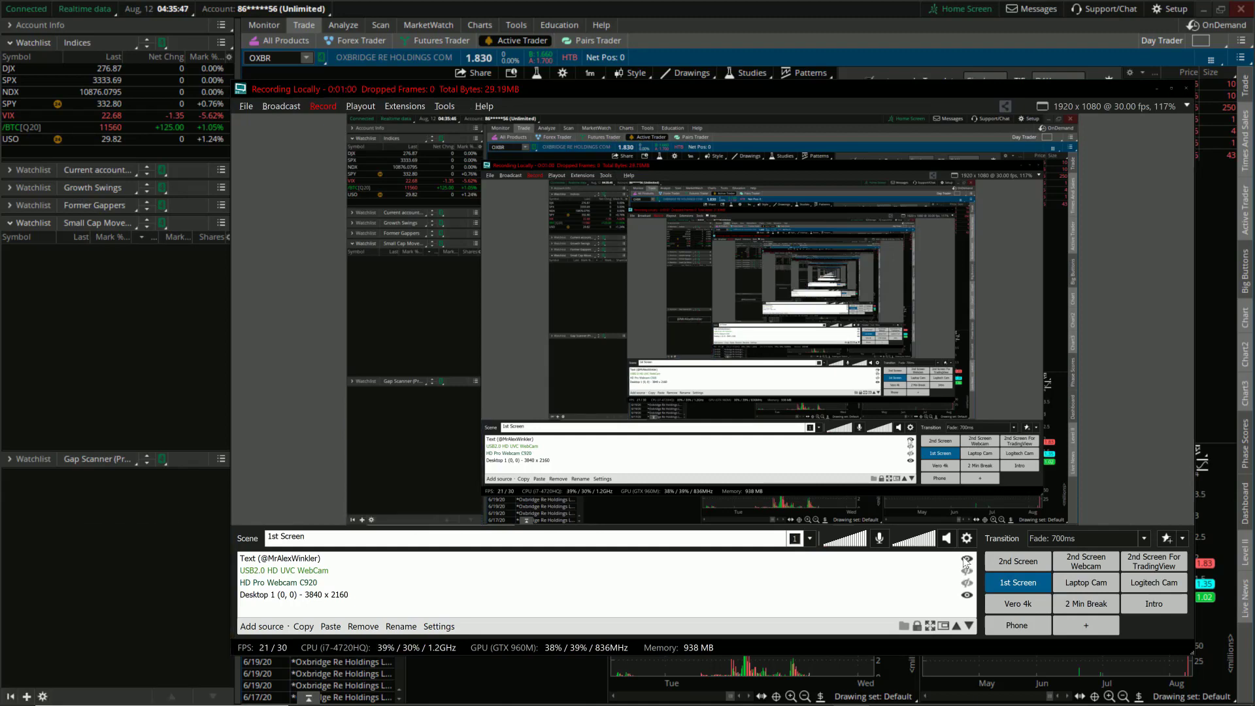
pyautogui.click(1156, 89)
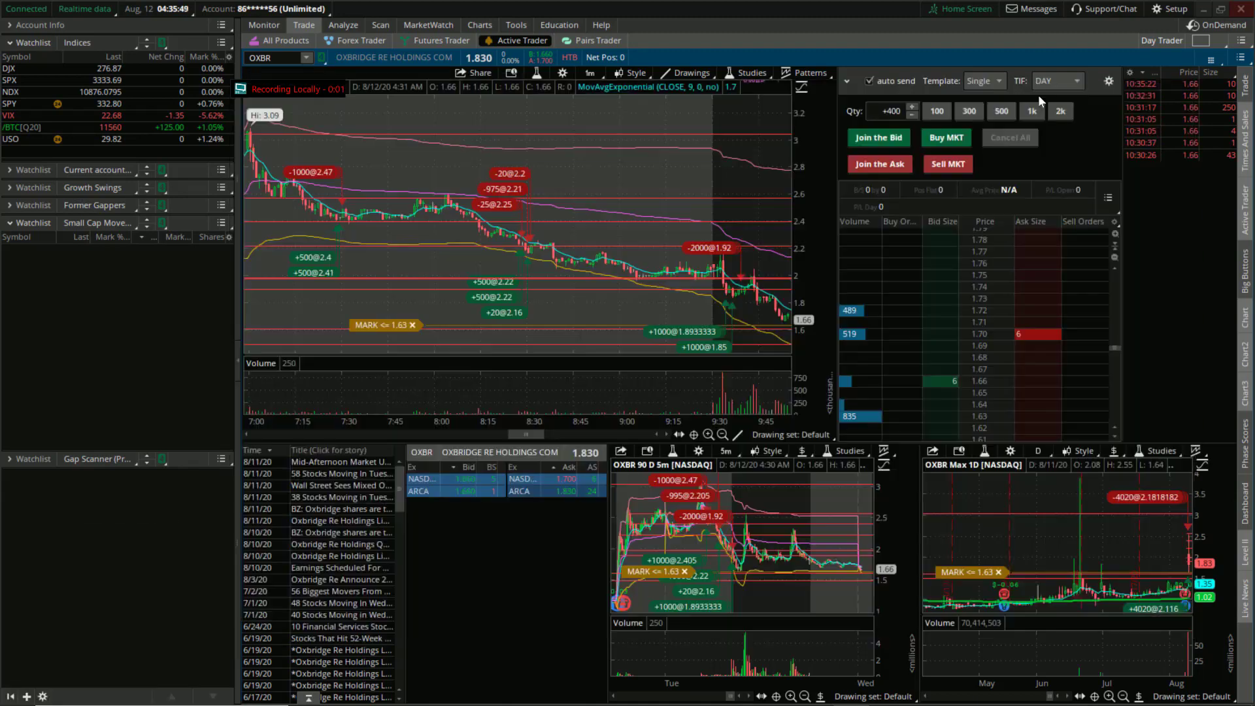
# Switch to TradeJournal in Firefox and open the Add Trade form in a new tab
pyautogui.hotkey('alt', 'Tab')
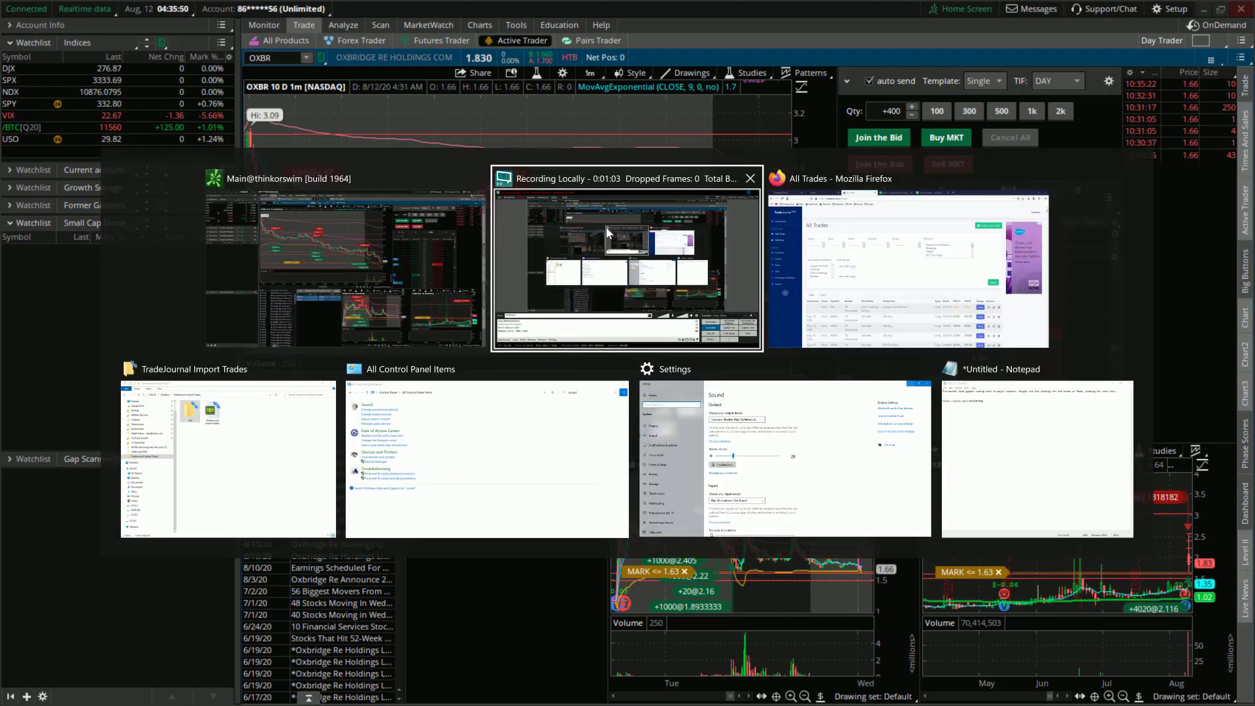
pyautogui.click(796, 251)
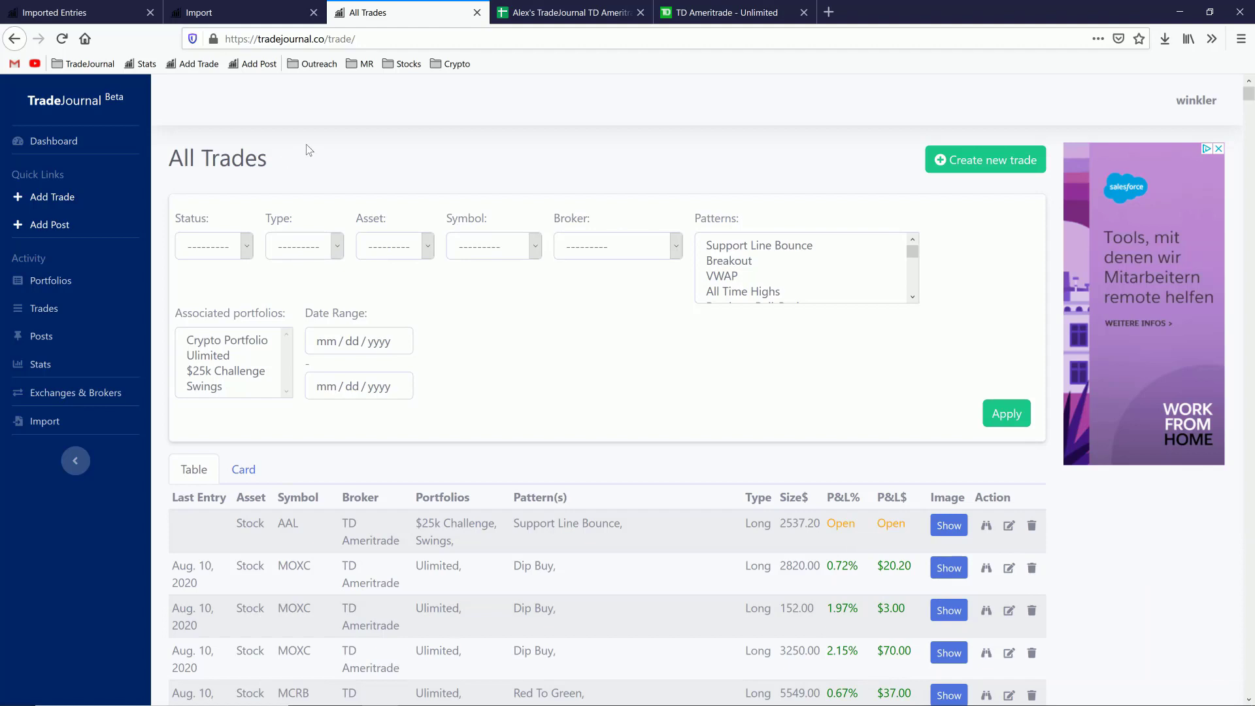
pyautogui.middleClick(45, 203)
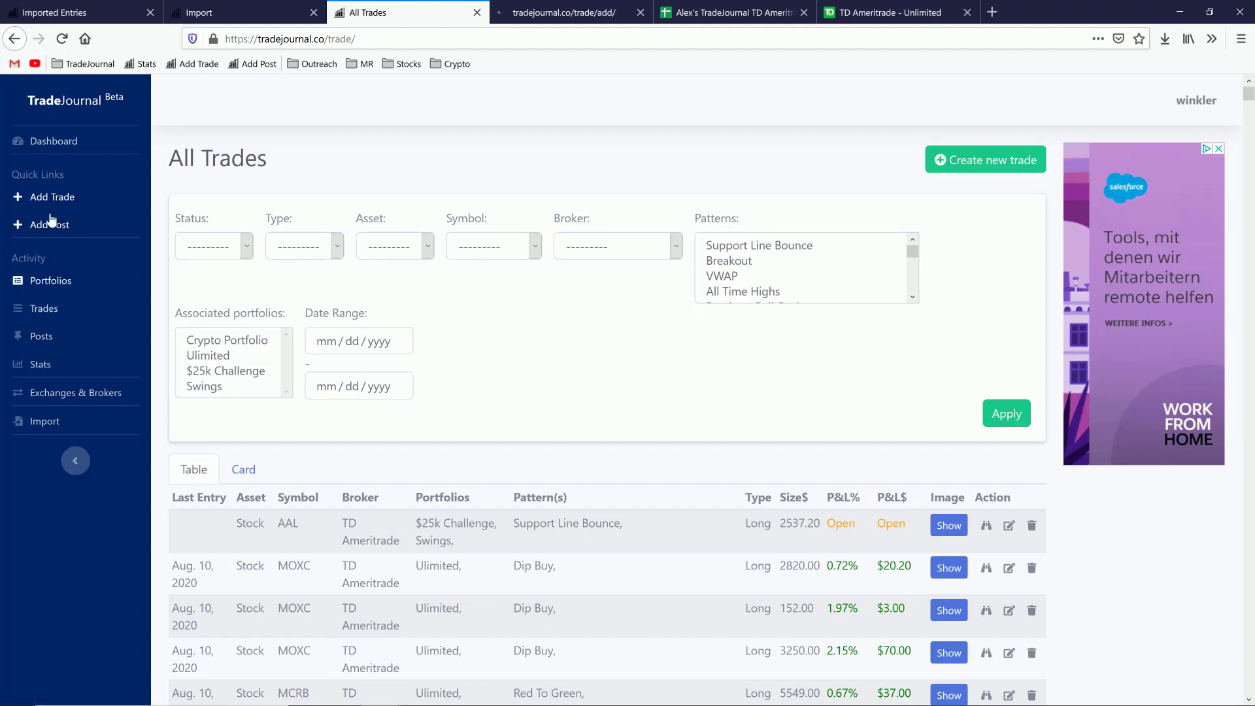
pyautogui.click(532, 14)
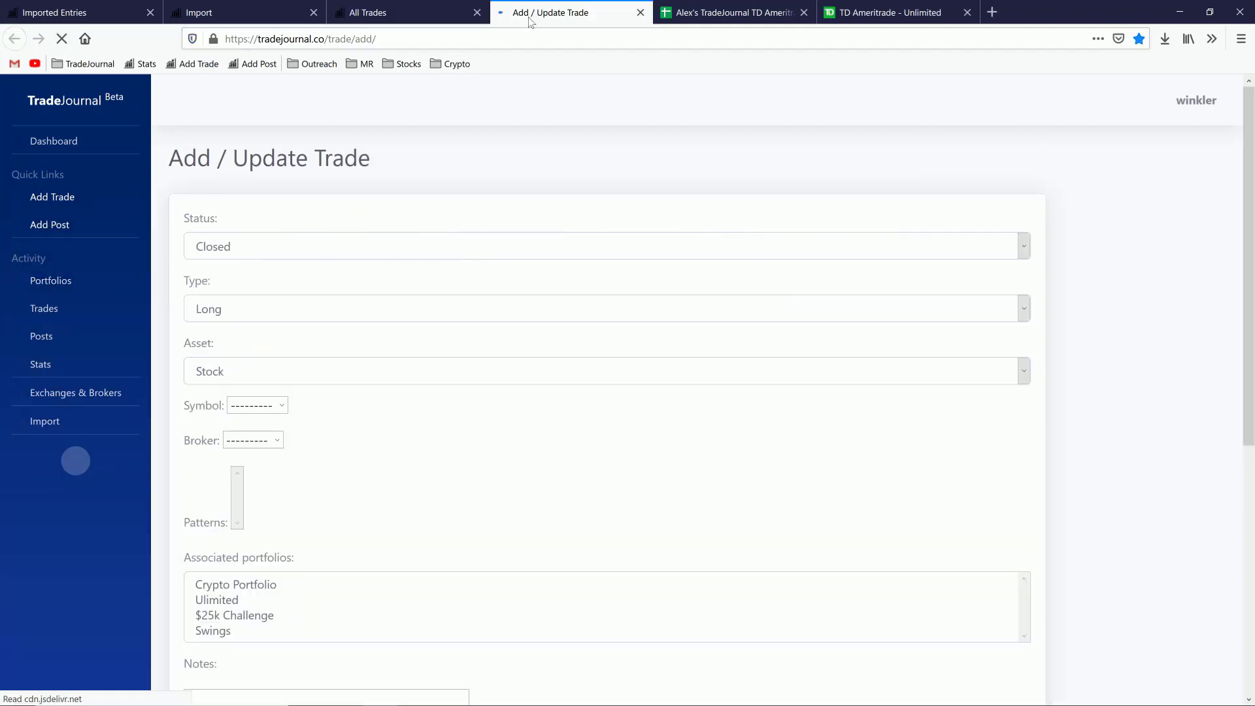
pyautogui.hotkey('alt', 'Tab')
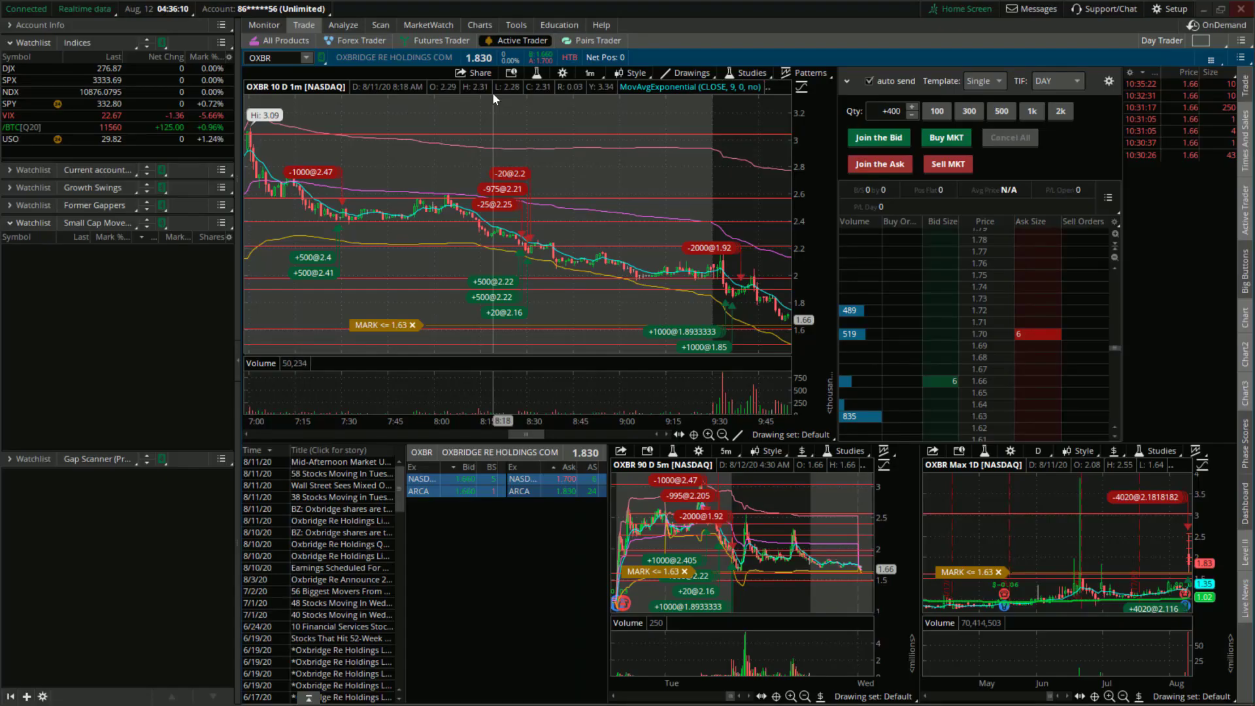
pyautogui.hotkey('alt', 'Tab')
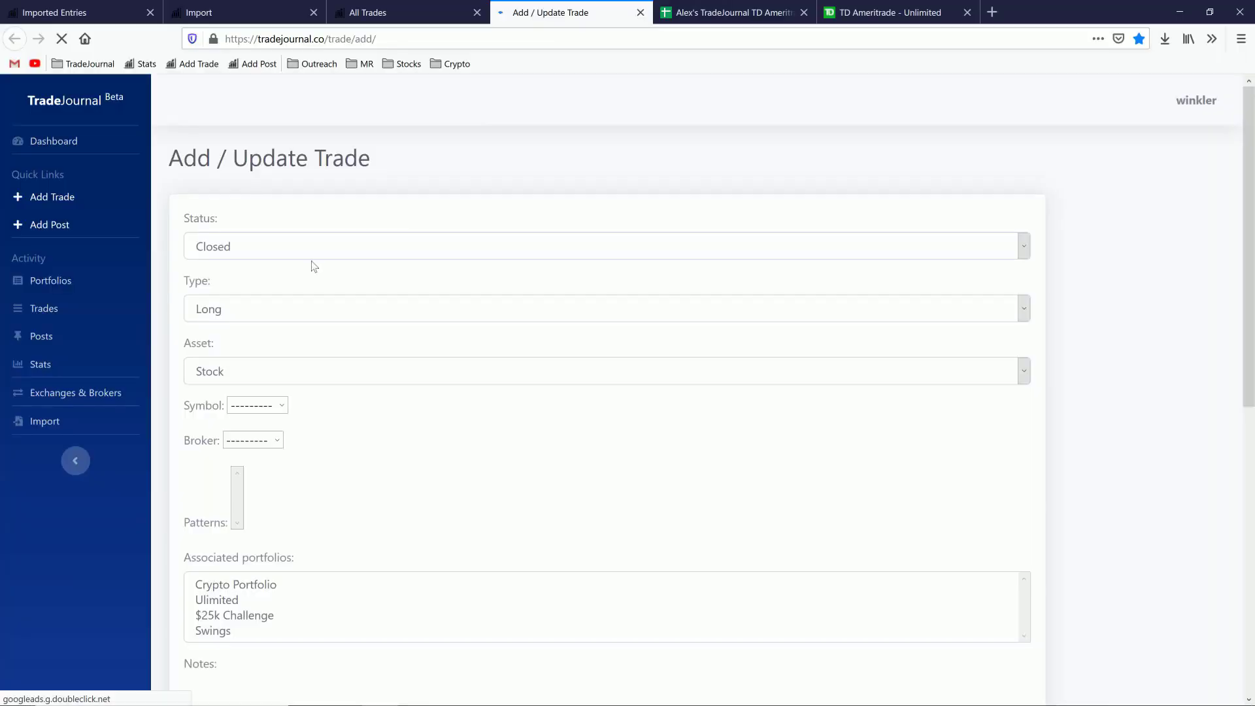
pyautogui.click(276, 408)
pyautogui.write('O')
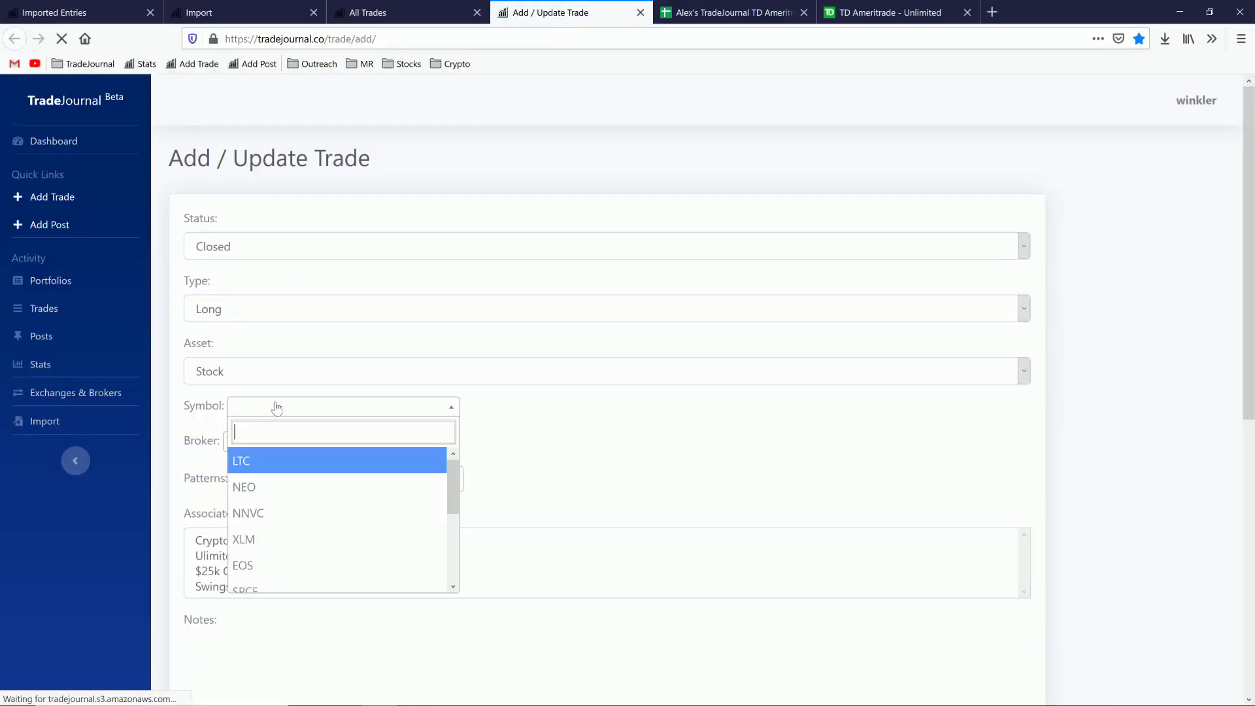
pyautogui.write('GEN')
pyautogui.press('Return')
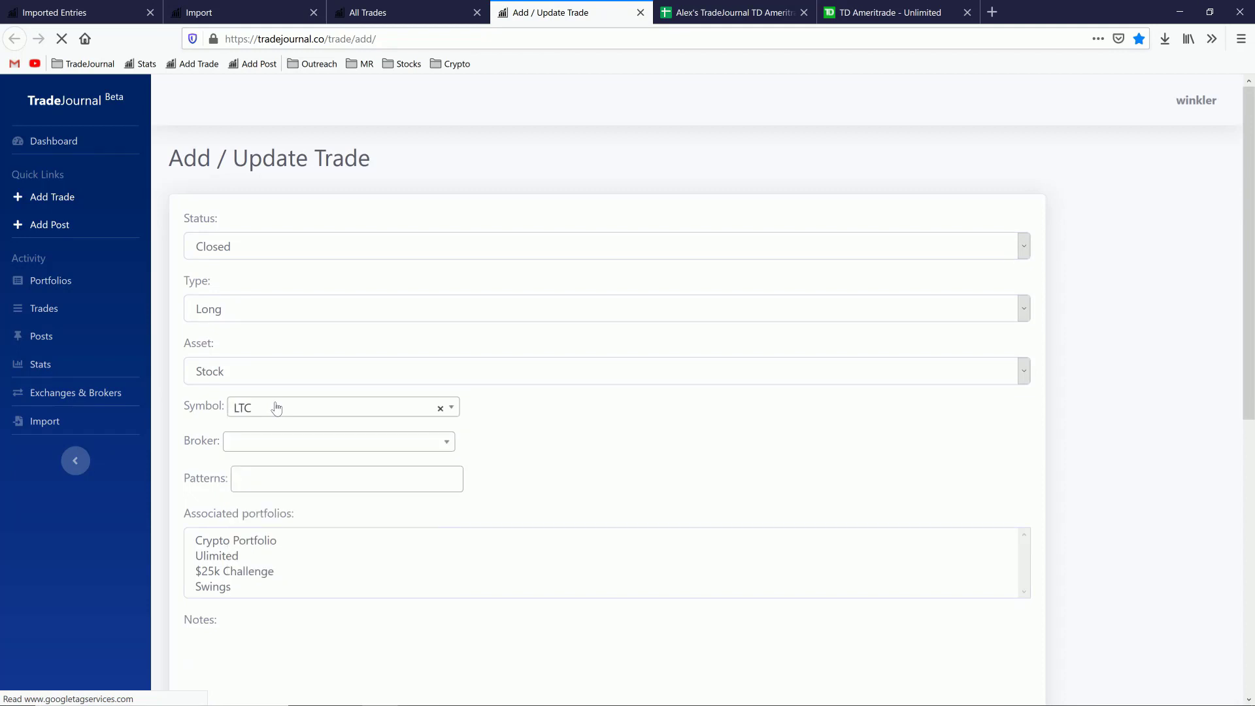
# Set the new trade's symbol to OXBR
pyautogui.click(276, 408)
pyautogui.write('OXBR')
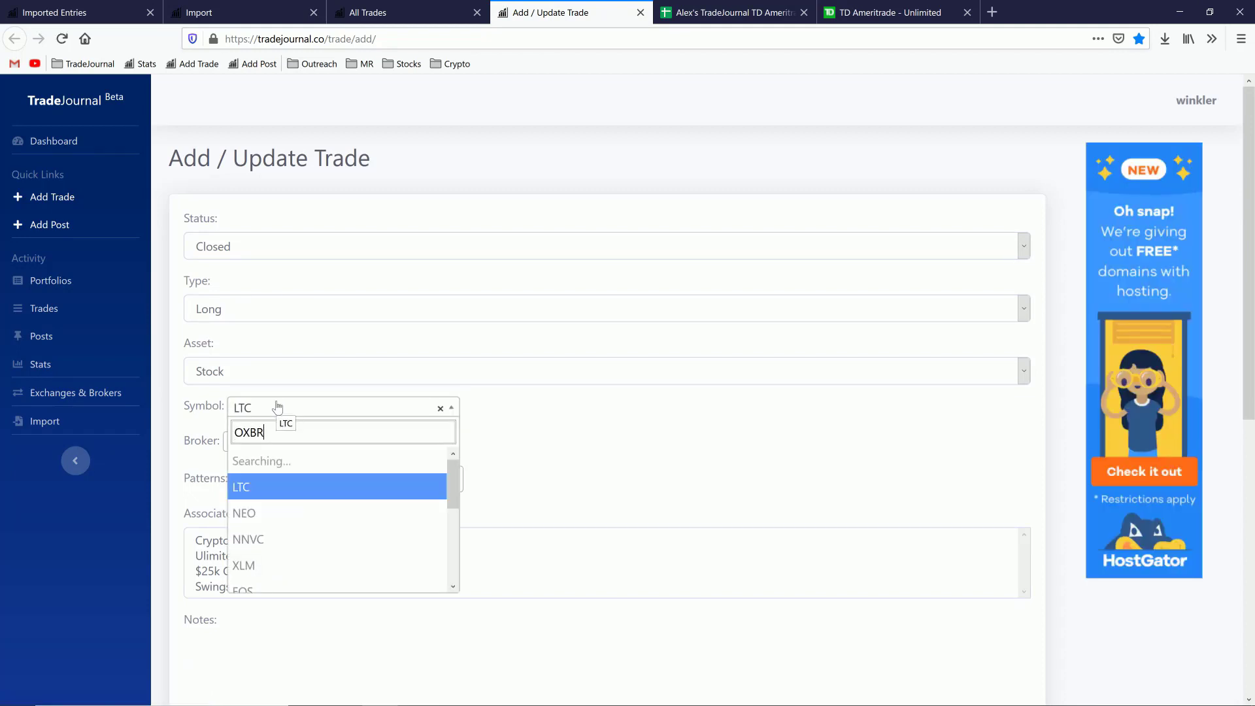
pyautogui.press('Return')
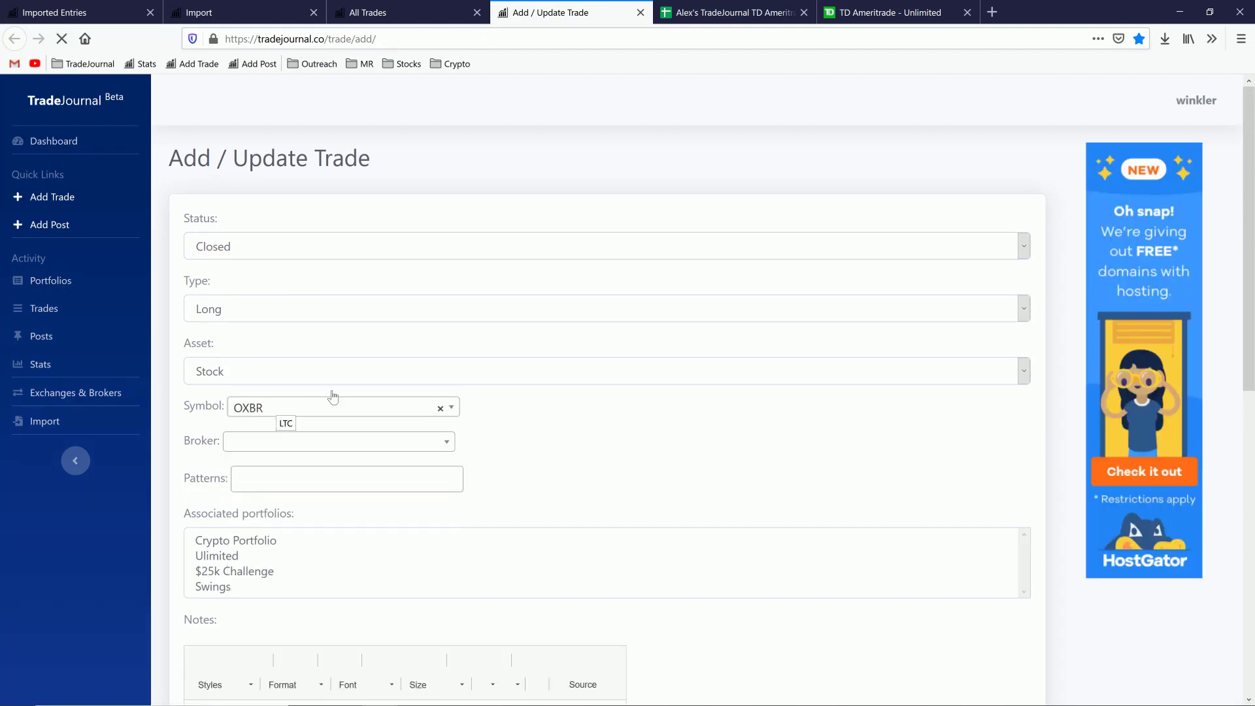
# Set the new trade's broker to TD Ameritrade
pyautogui.scroll(-1, 519, 433)
pyautogui.scroll(-2, 523, 431)
pyautogui.hotkey('alt', 'Tab')
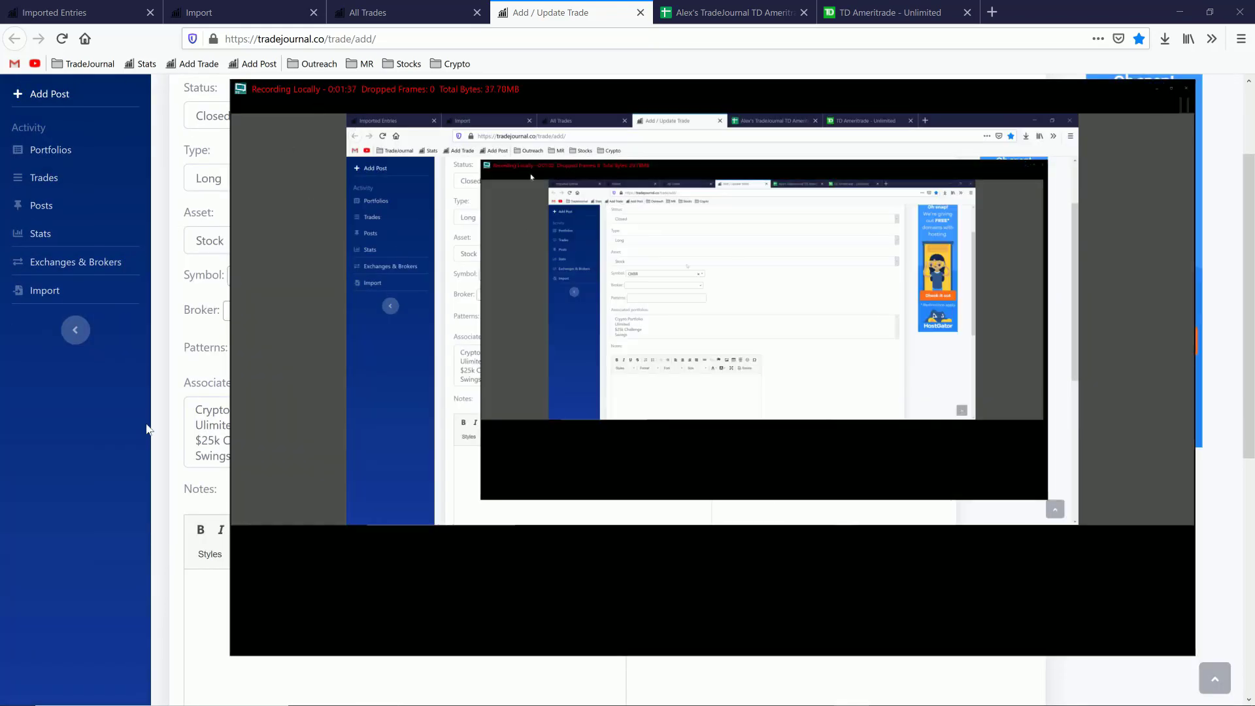
pyautogui.click(95, 507)
pyautogui.click(310, 312)
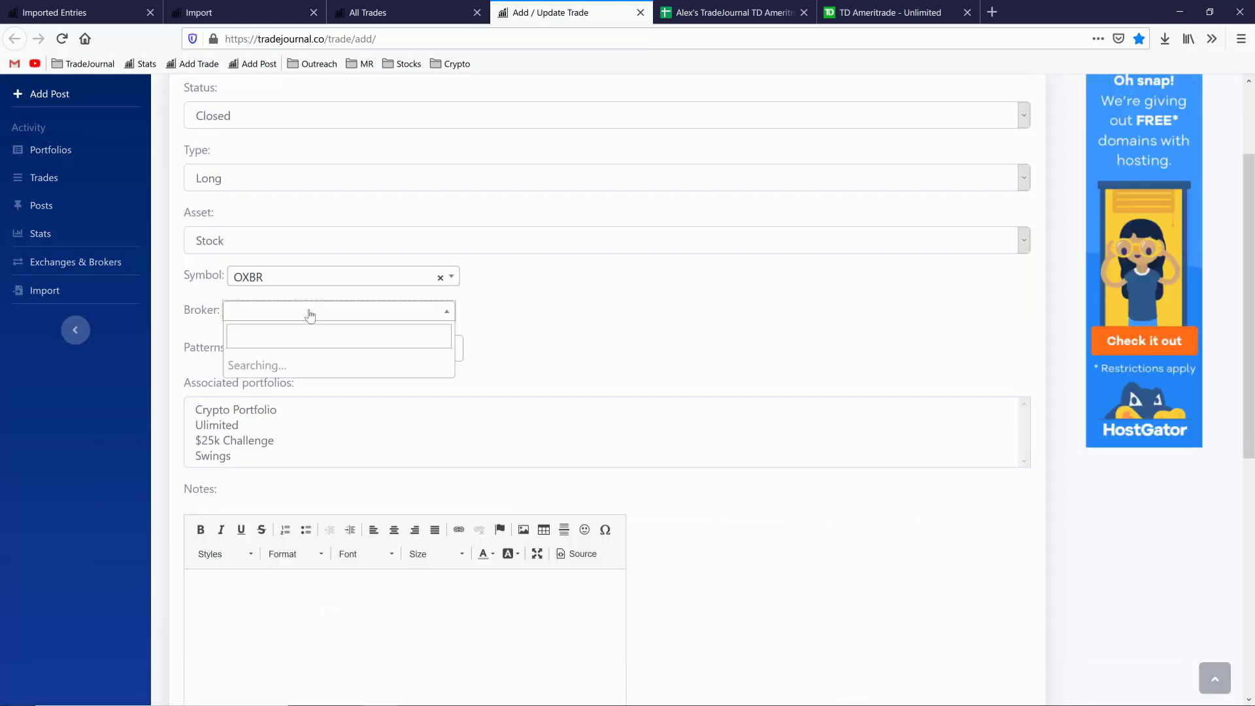
pyautogui.press('Return')
pyautogui.press('Tab')
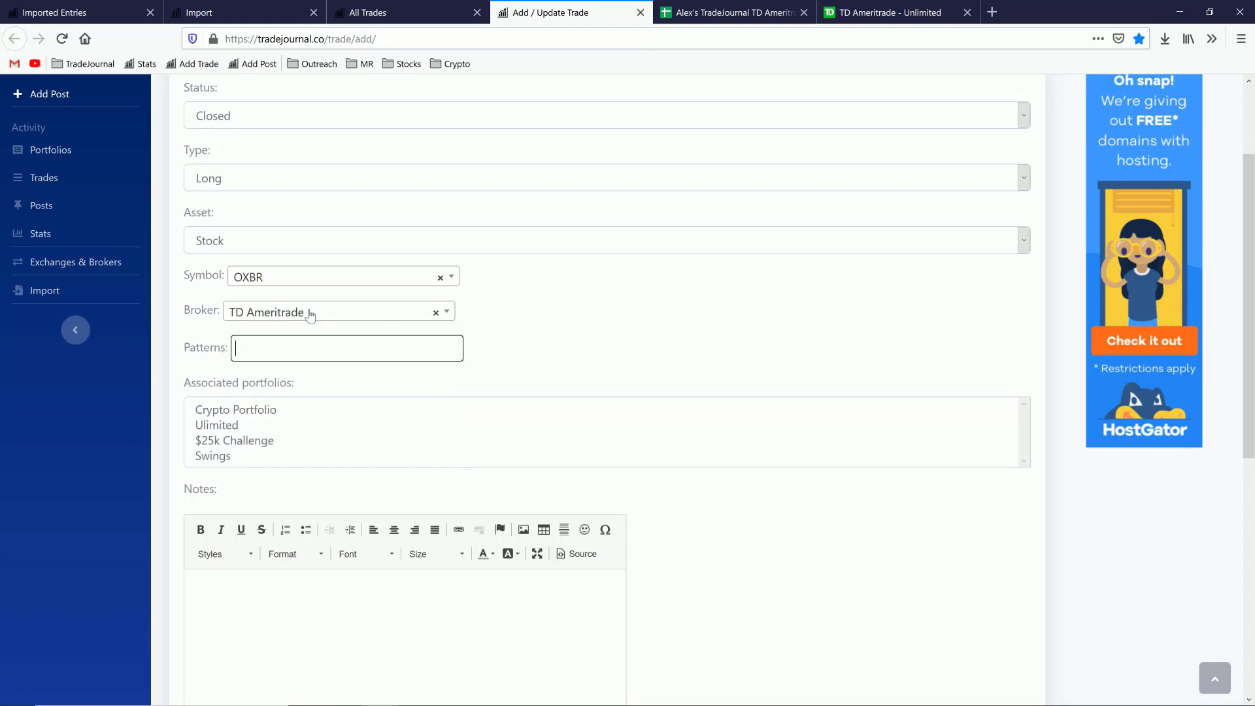
# Tag the trade with the patterns Dip Buy and Support Line Bounce, and associate it with the Ulimited portfolio
pyautogui.write('Dip')
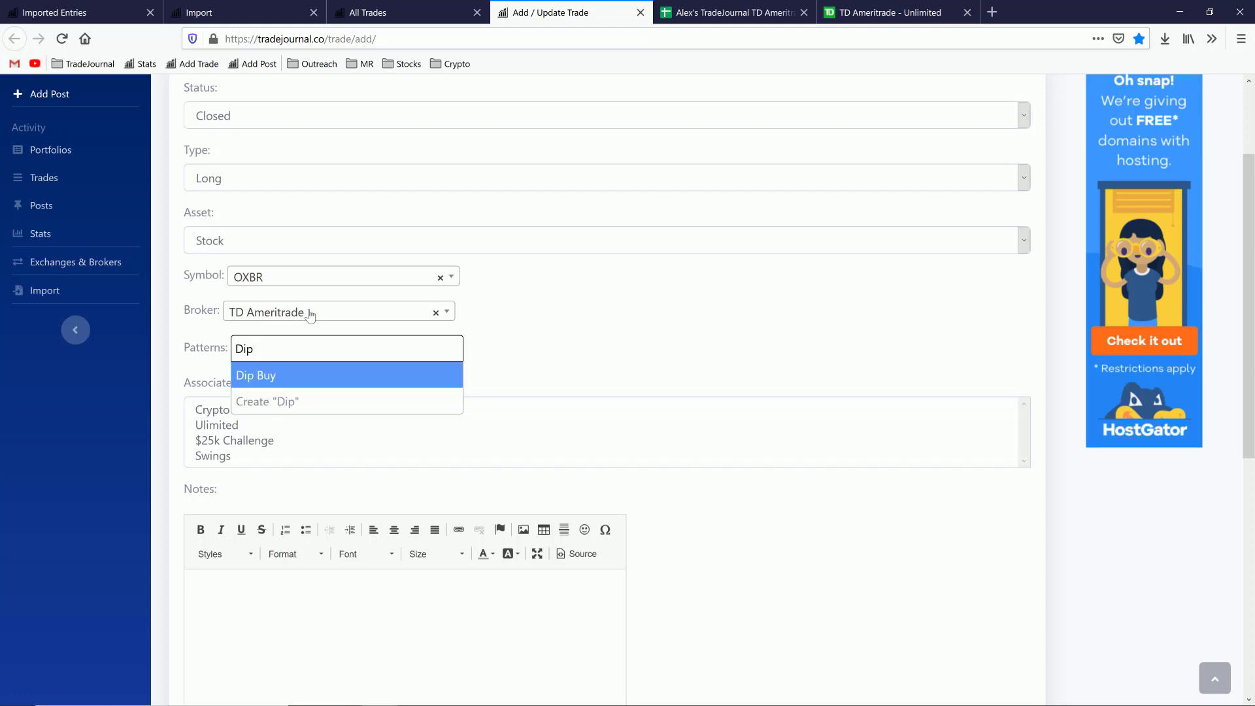
pyautogui.press('Return')
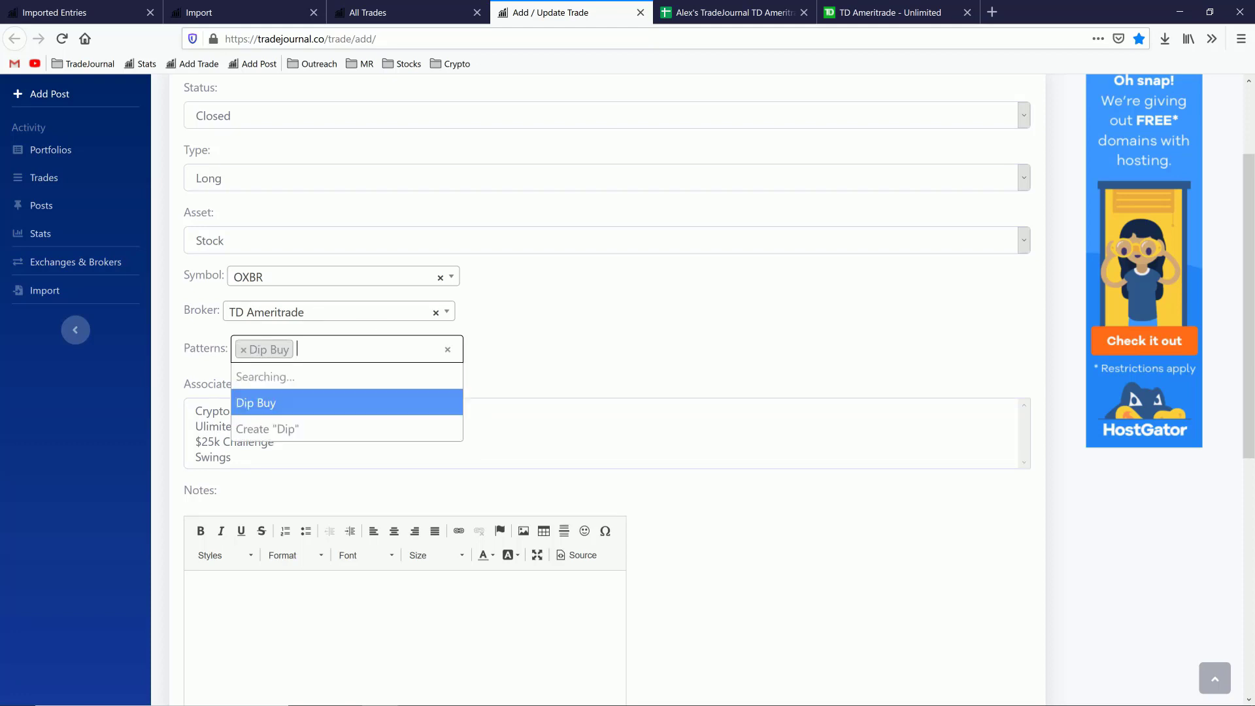
pyautogui.click(223, 431)
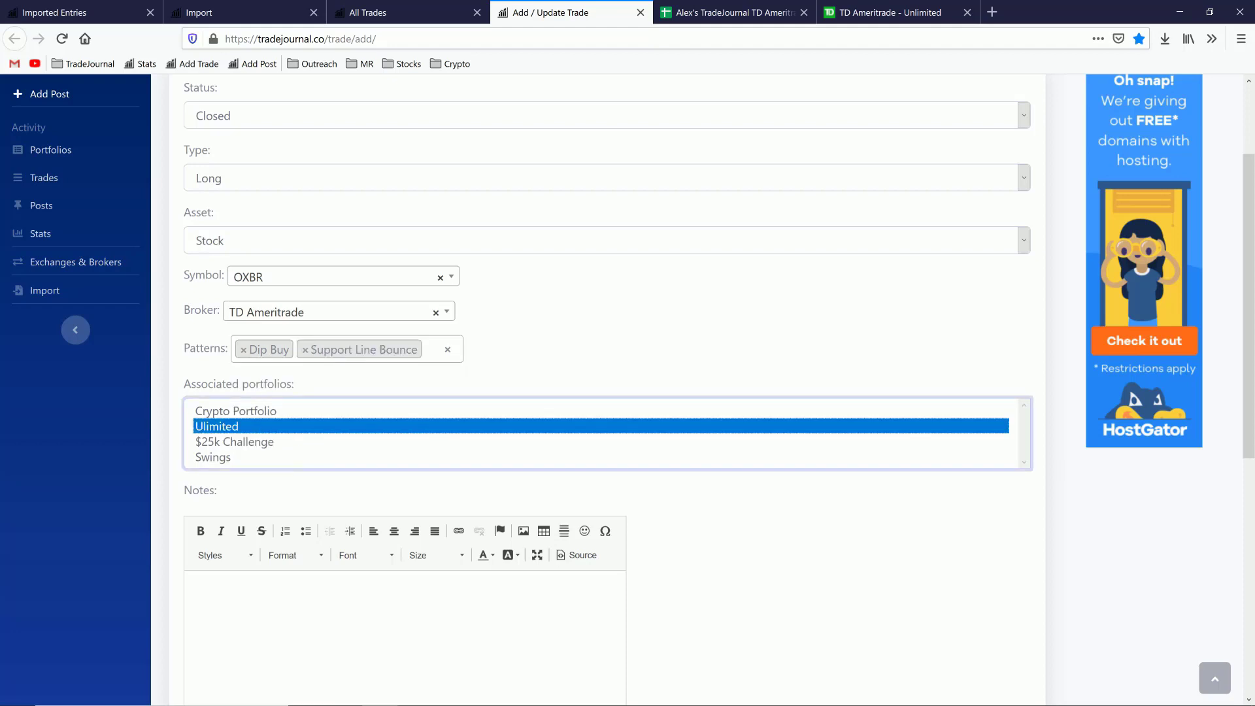
pyautogui.click(251, 608)
pyautogui.scroll(-1, 162, 552)
pyautogui.scroll(-3, 1027, 278)
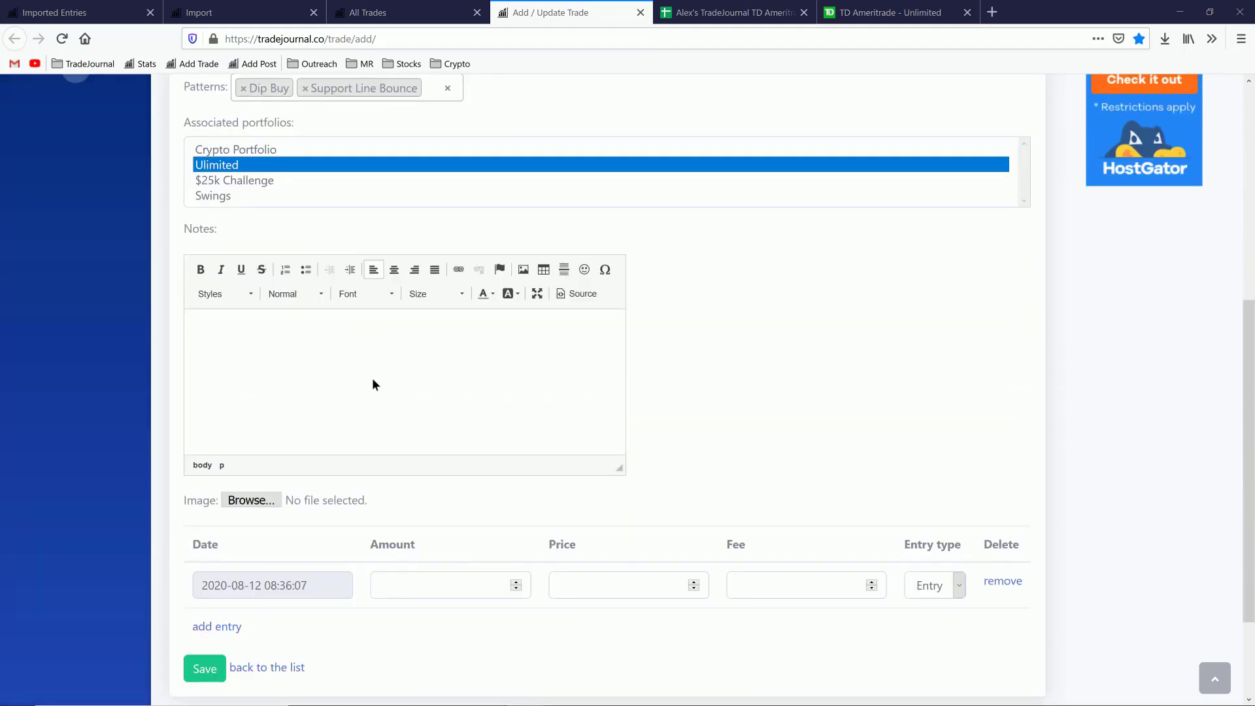
pyautogui.write('Pre-market lead gapper coming back to major support. Bought the dip looking for the break of 9ema, looking for base hits.  https://youtu.be/LiVCOi0TANg')
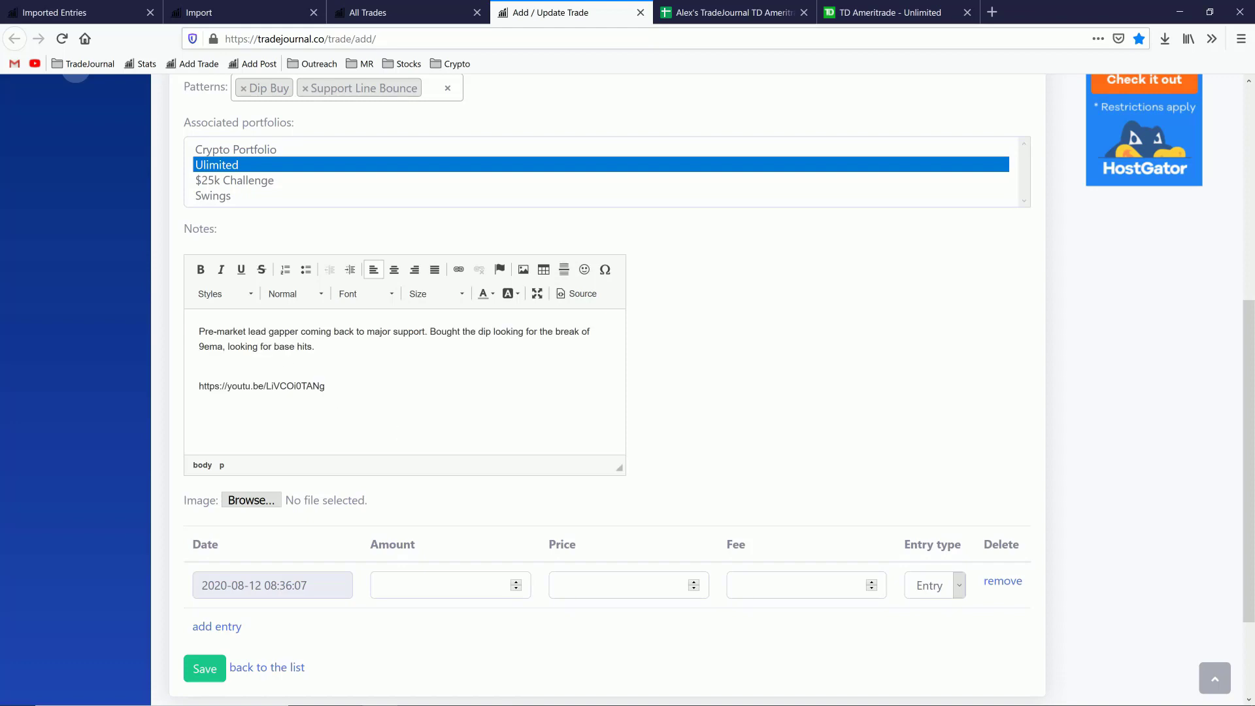
pyautogui.press('BackSpace')
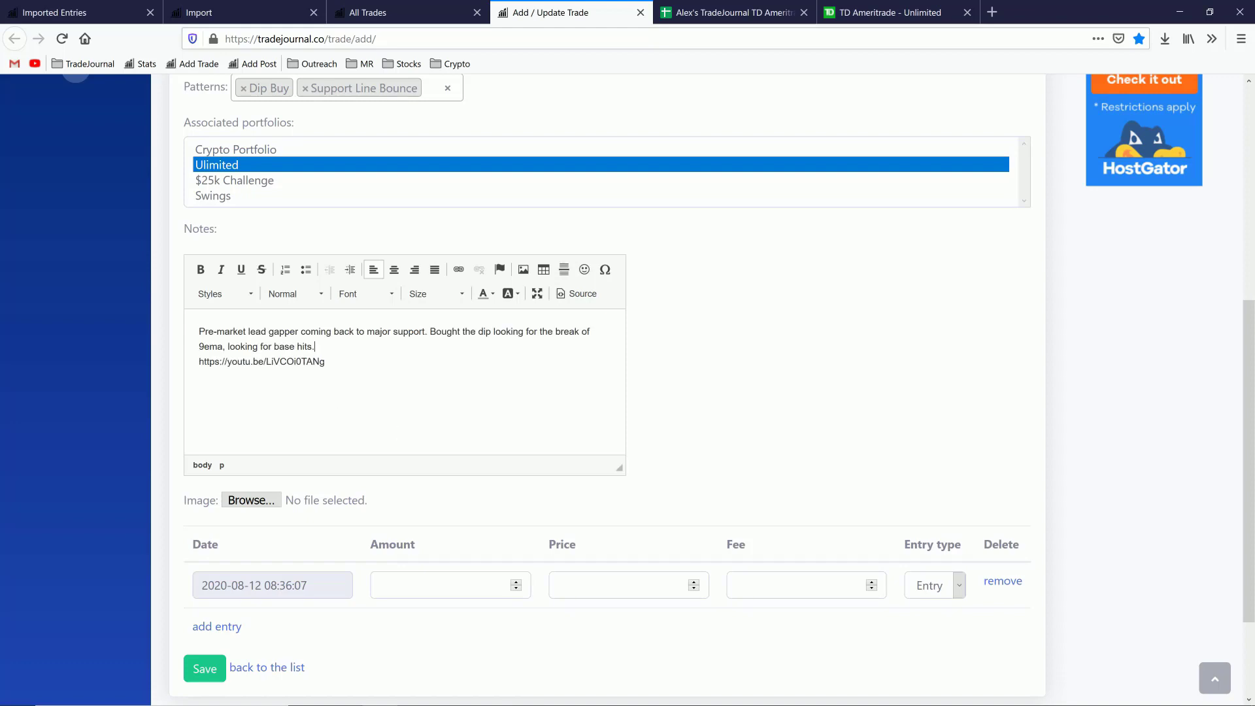
pyautogui.moveTo(327, 362); pyautogui.dragTo(138, 373)
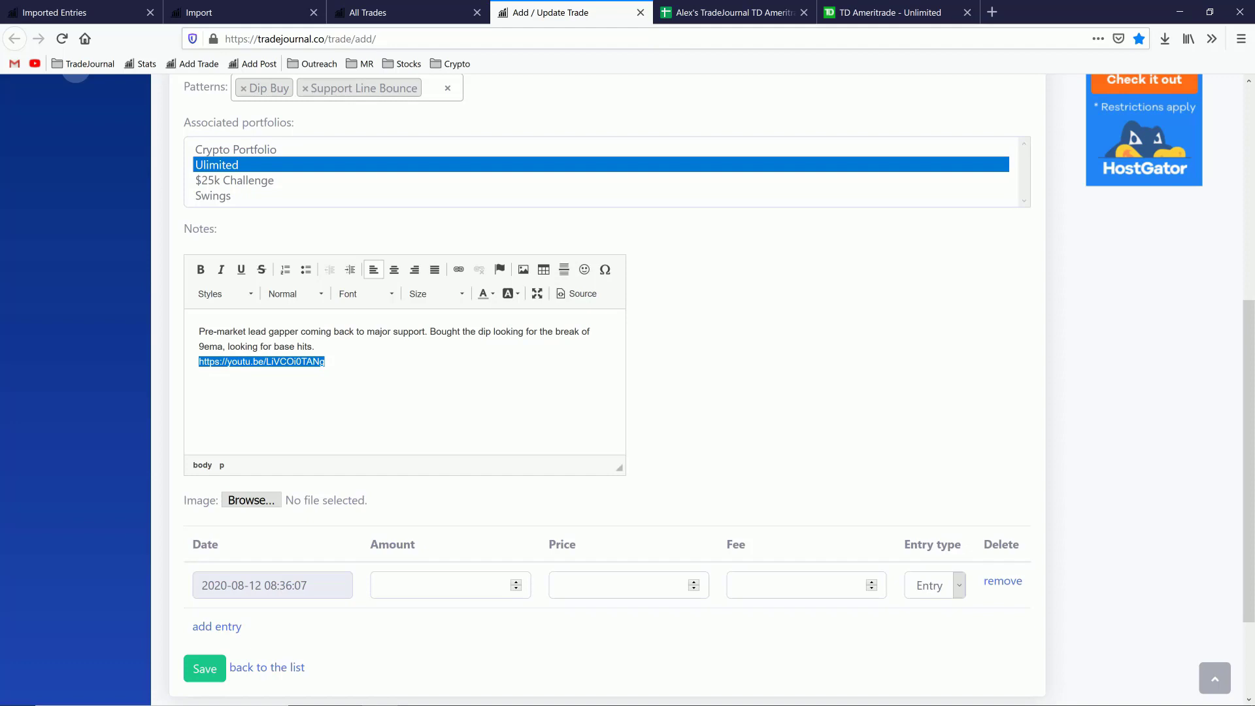
pyautogui.click(294, 361)
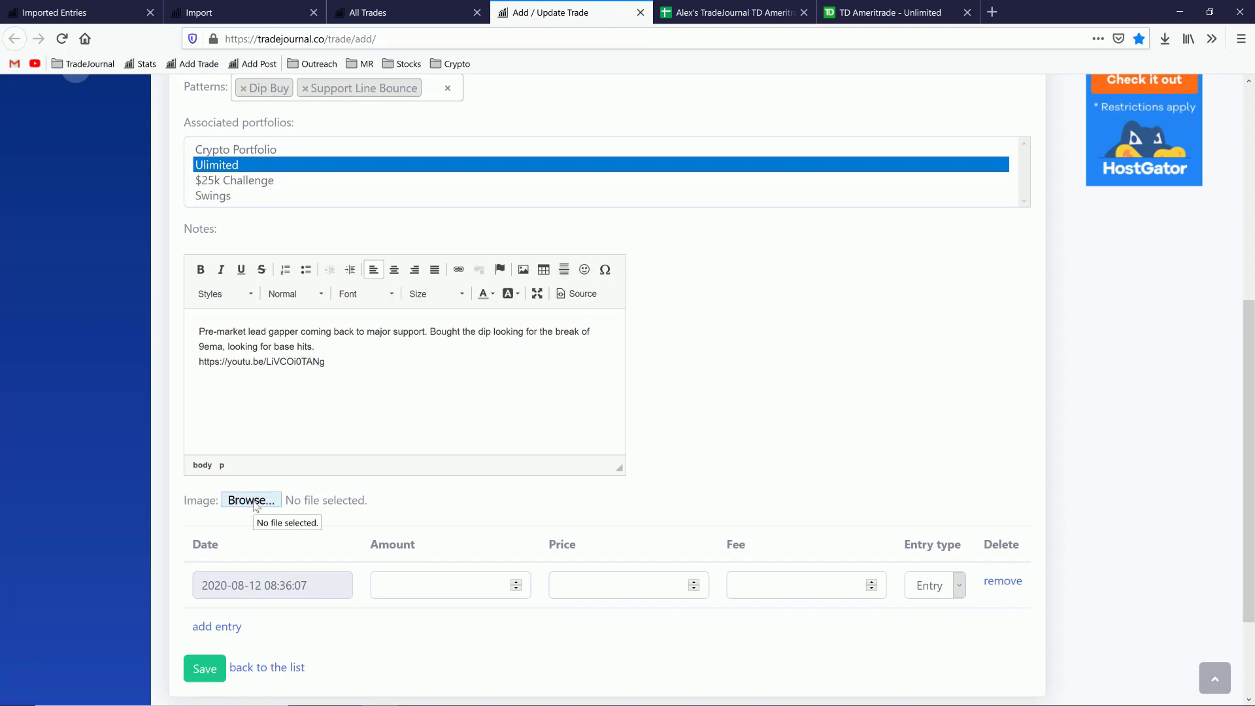
# Attach the chart screenshot OXBR.PNG as the trade's image
pyautogui.hotkey('alt', 'Tab')
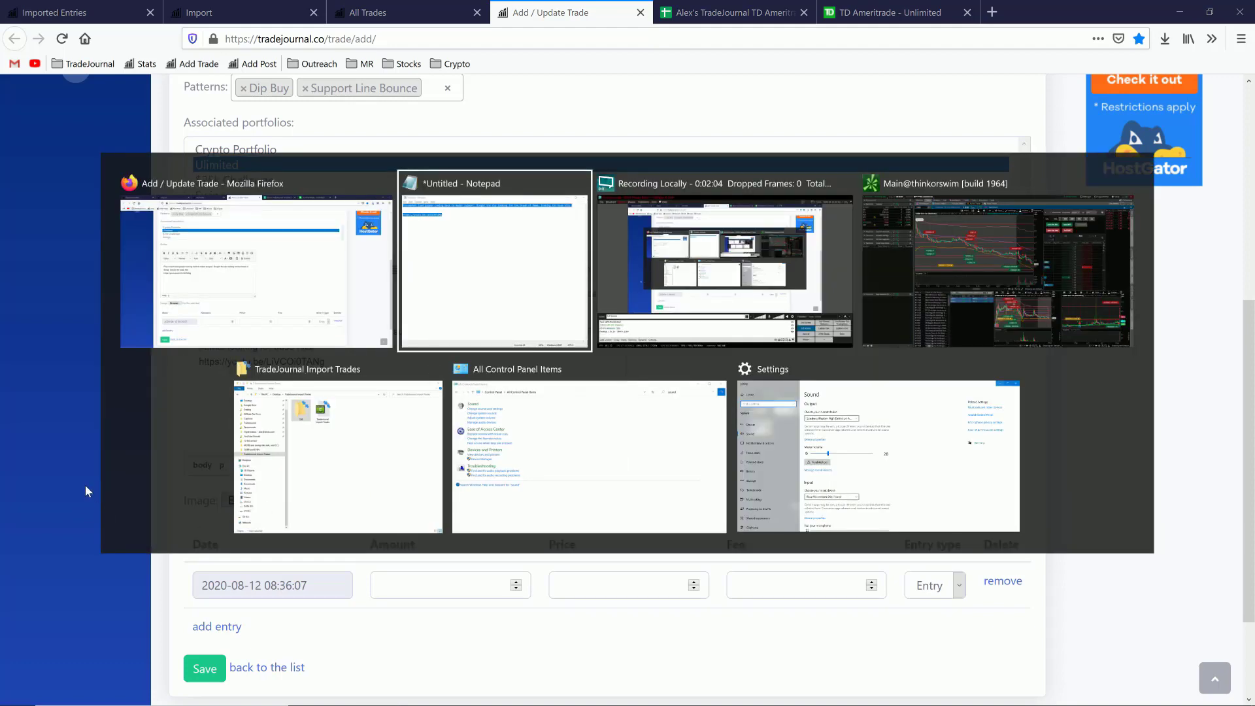
pyautogui.click(889, 273)
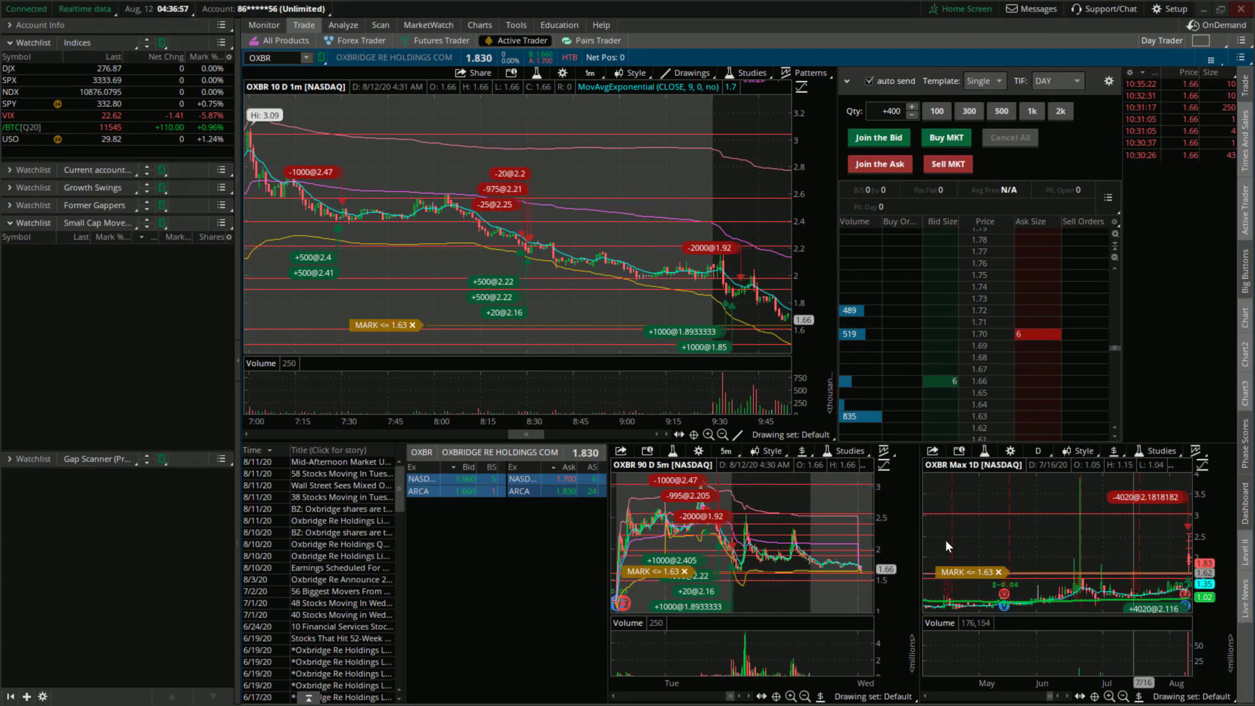
pyautogui.hotkey('alt', 'Tab')
pyautogui.click(252, 501)
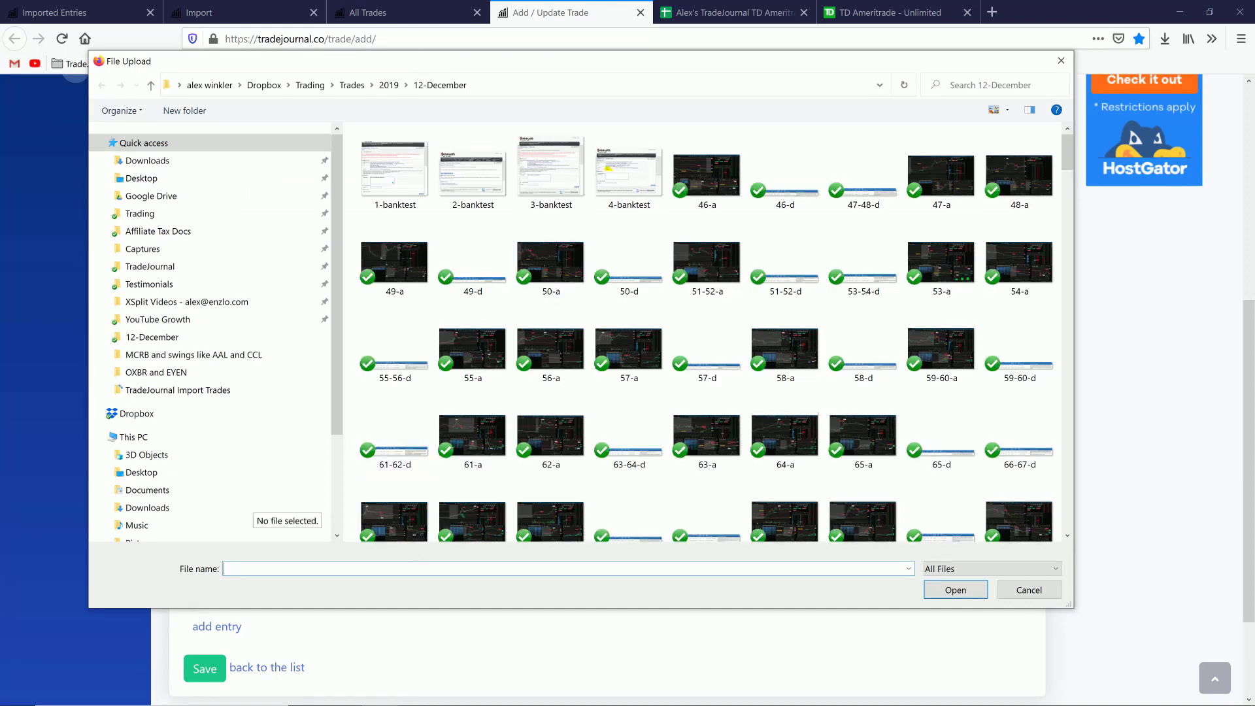
pyautogui.write('oxb')
pyautogui.press('Down')
pyautogui.press('Return')
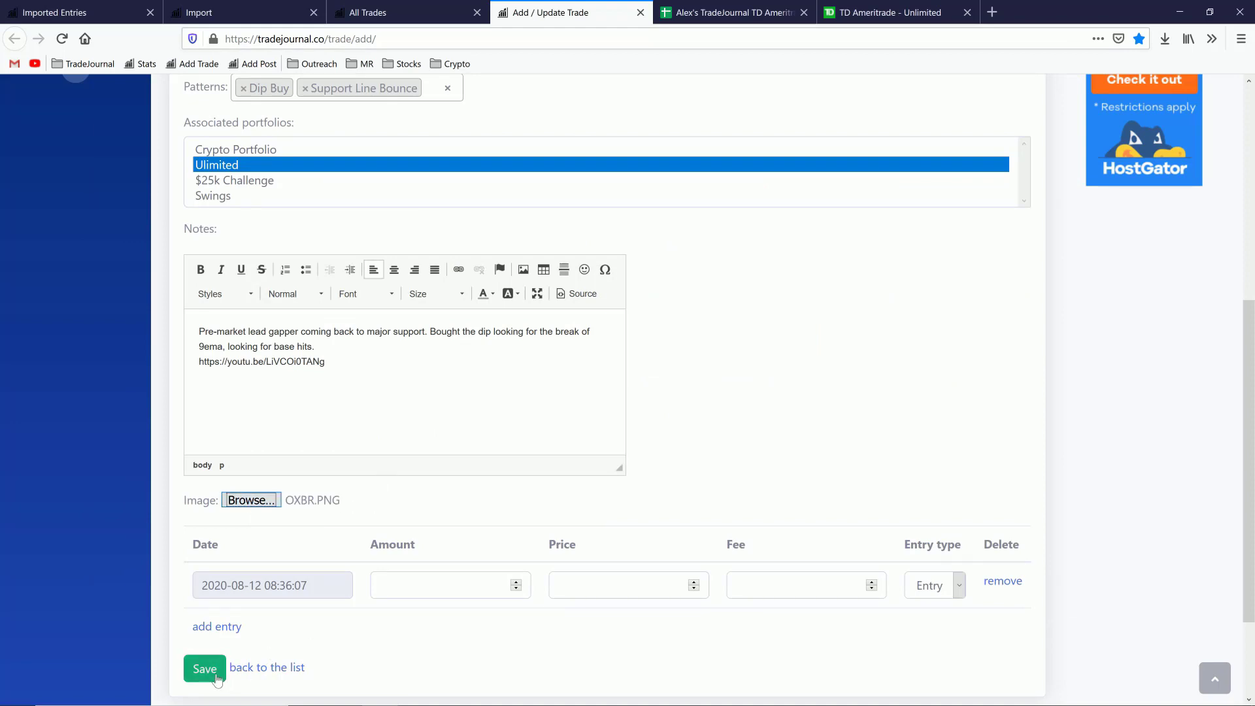
# Save the OXBR trade and review its stored details from the status down to the entry row
pyautogui.scroll(-3, 336, 602)
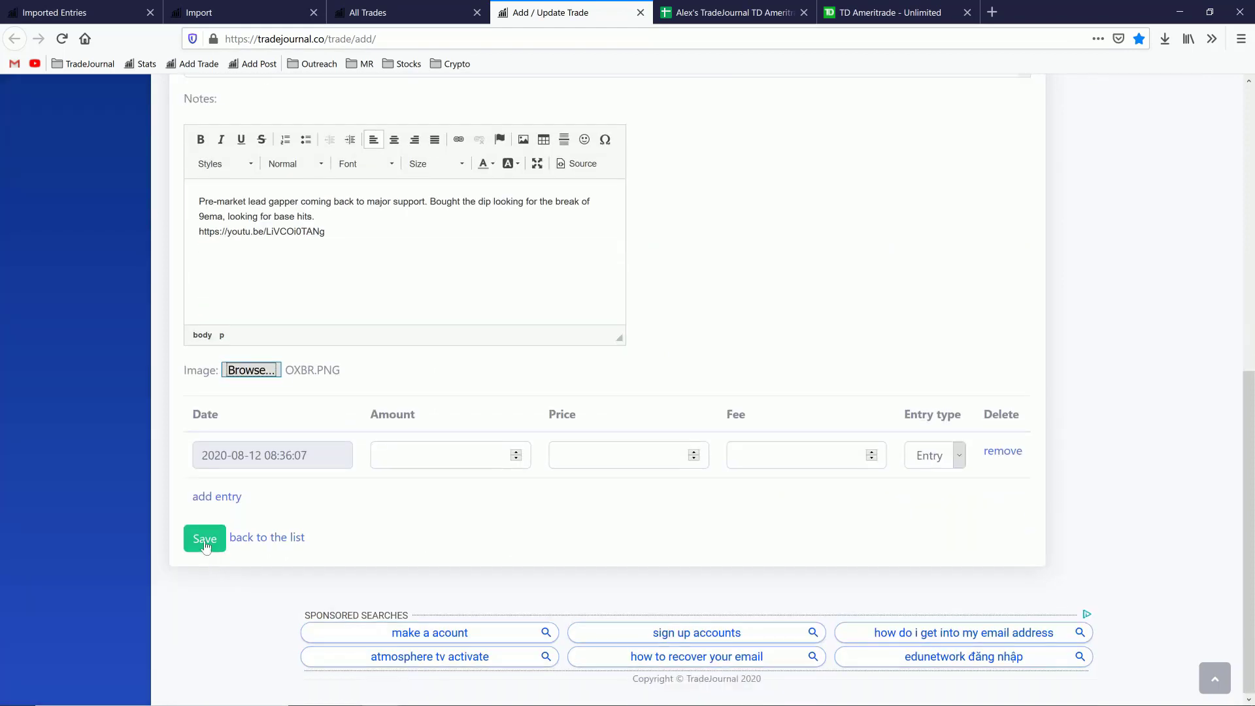
pyautogui.click(424, 521)
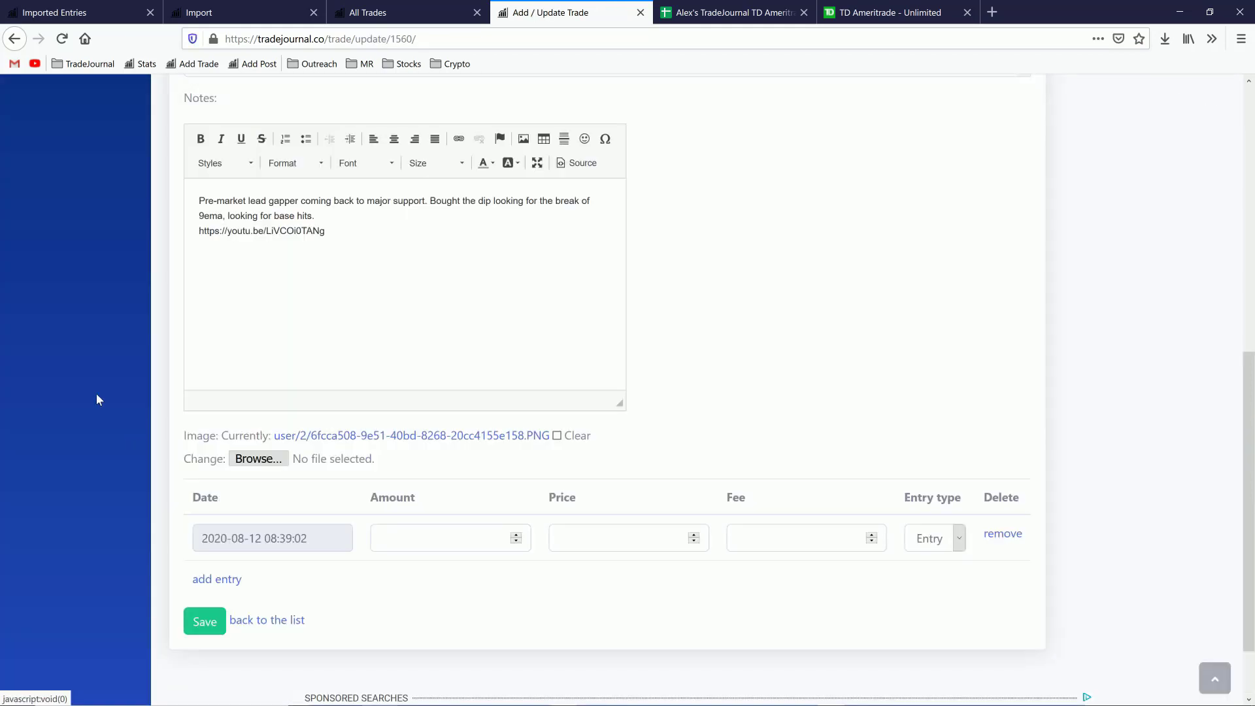
pyautogui.scroll(-2, 98, 406)
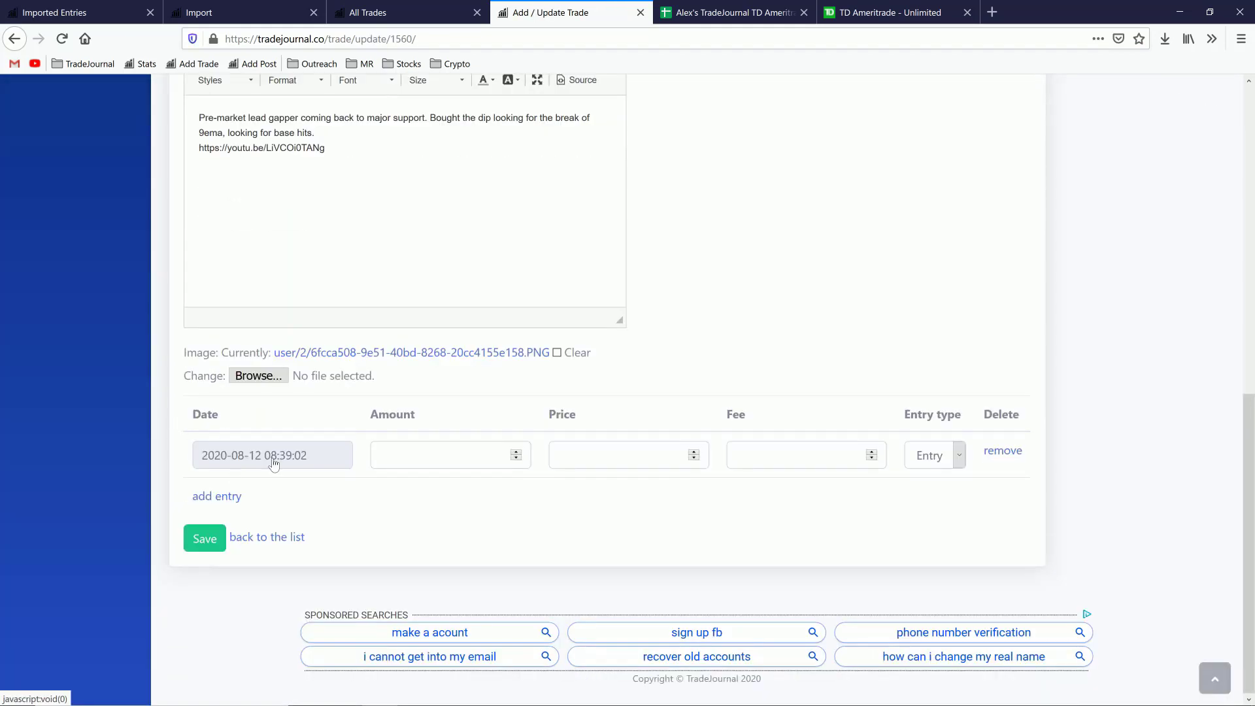
pyautogui.scroll(10, 431, 320)
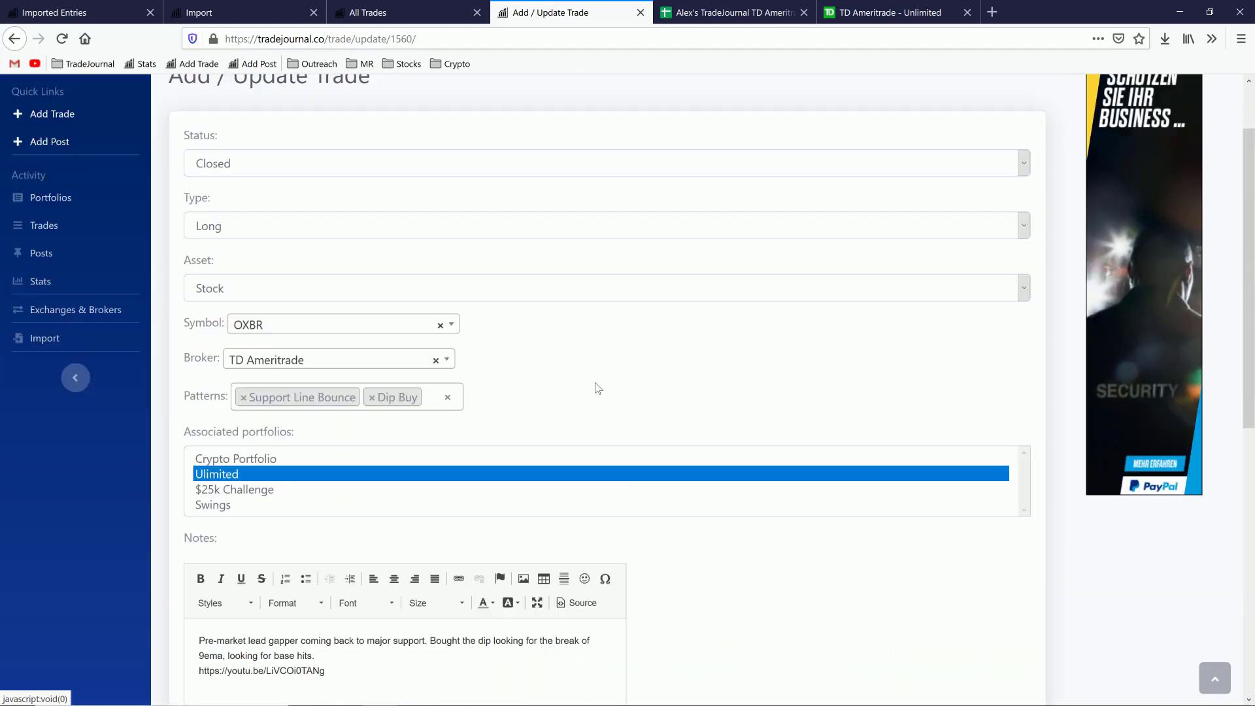
pyautogui.scroll(-5, 594, 387)
pyautogui.scroll(-4, 362, 459)
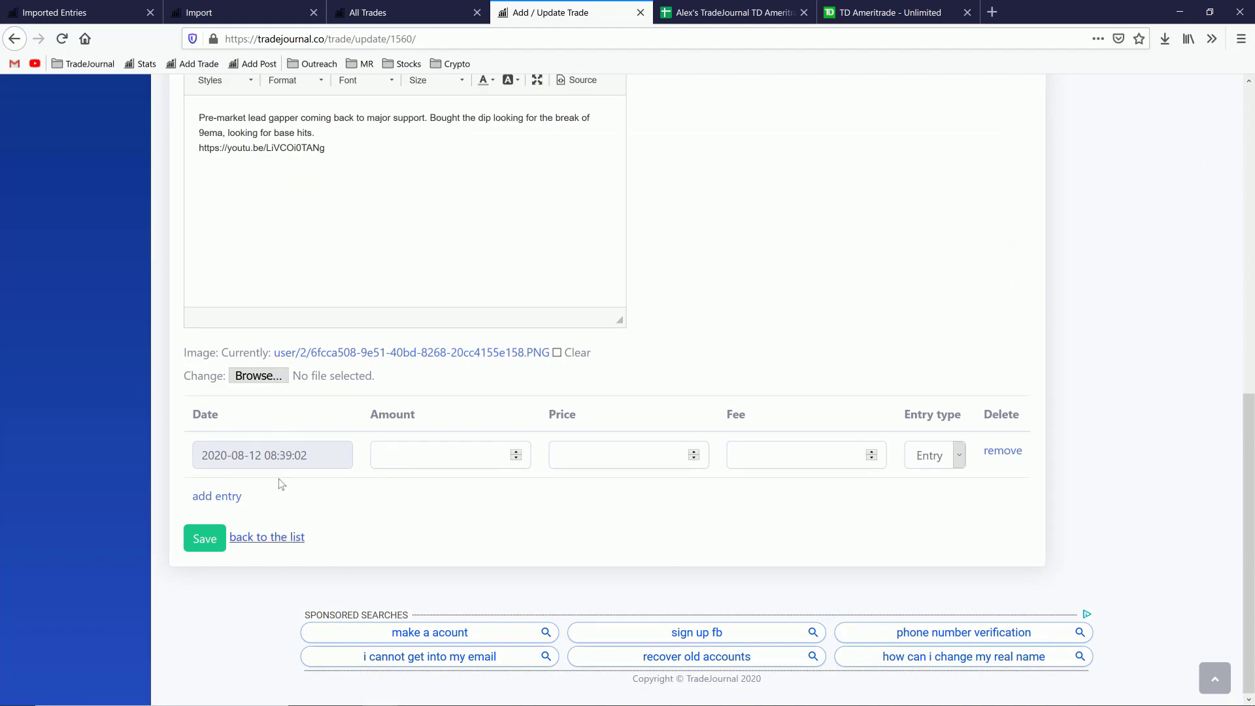
pyautogui.click(228, 497)
pyautogui.click(226, 542)
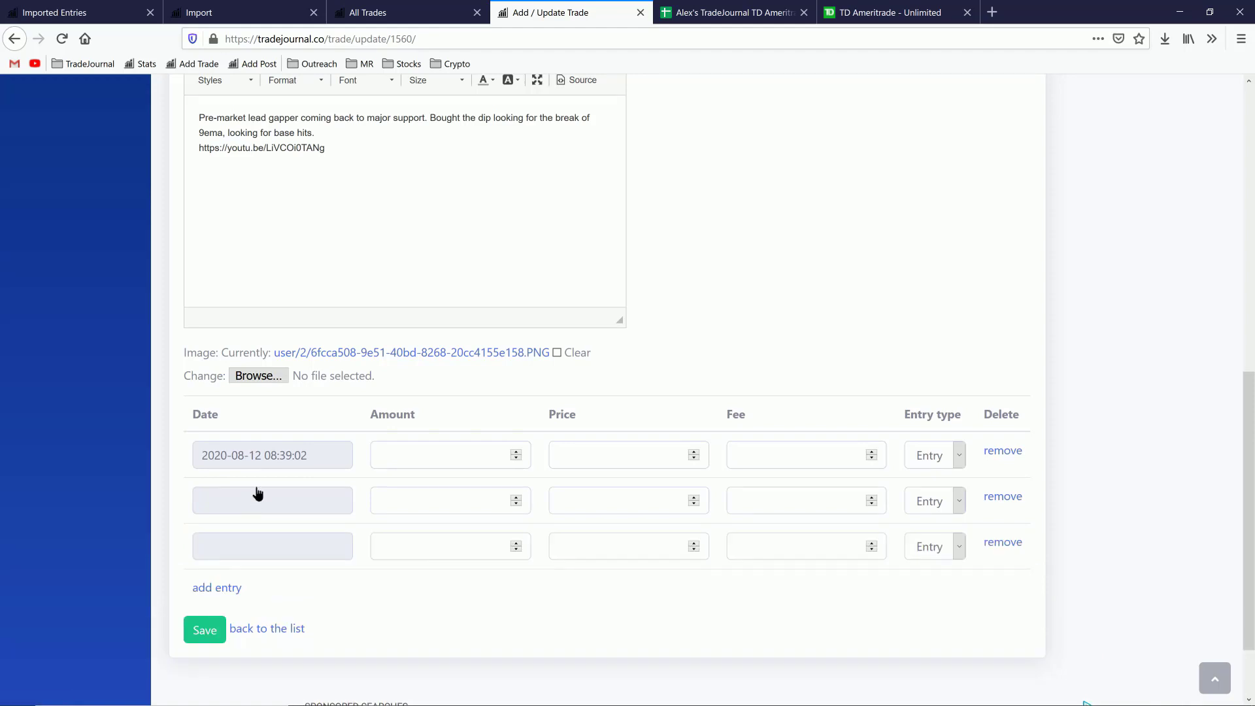
pyautogui.click(258, 498)
pyautogui.click(272, 387)
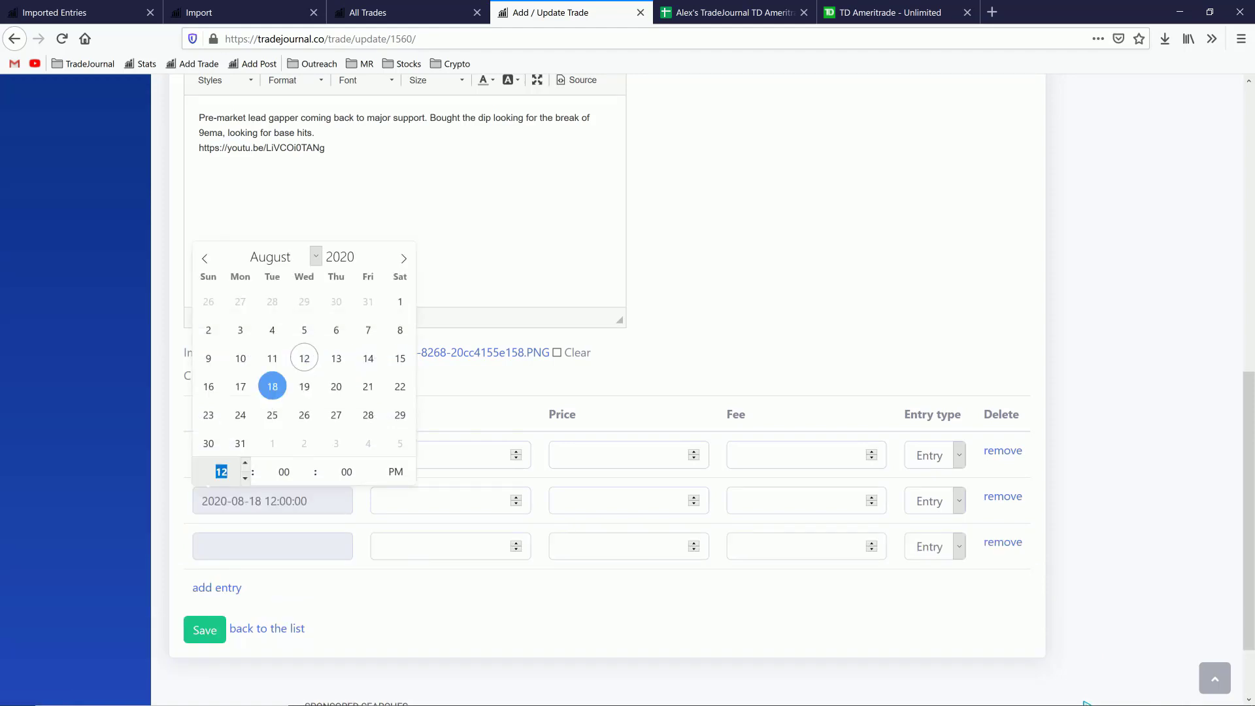
pyautogui.write('11')
pyautogui.press('Tab')
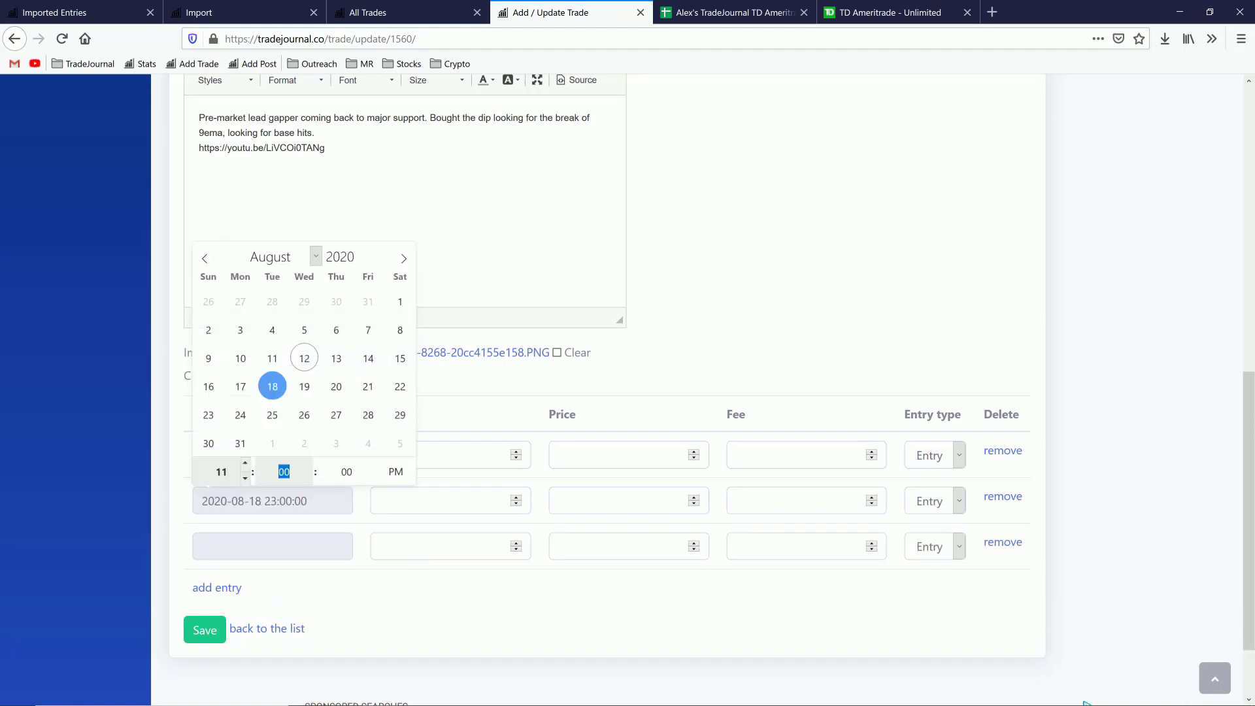
pyautogui.write('15')
pyautogui.press('Tab')
pyautogui.write('11')
pyautogui.press('Tab')
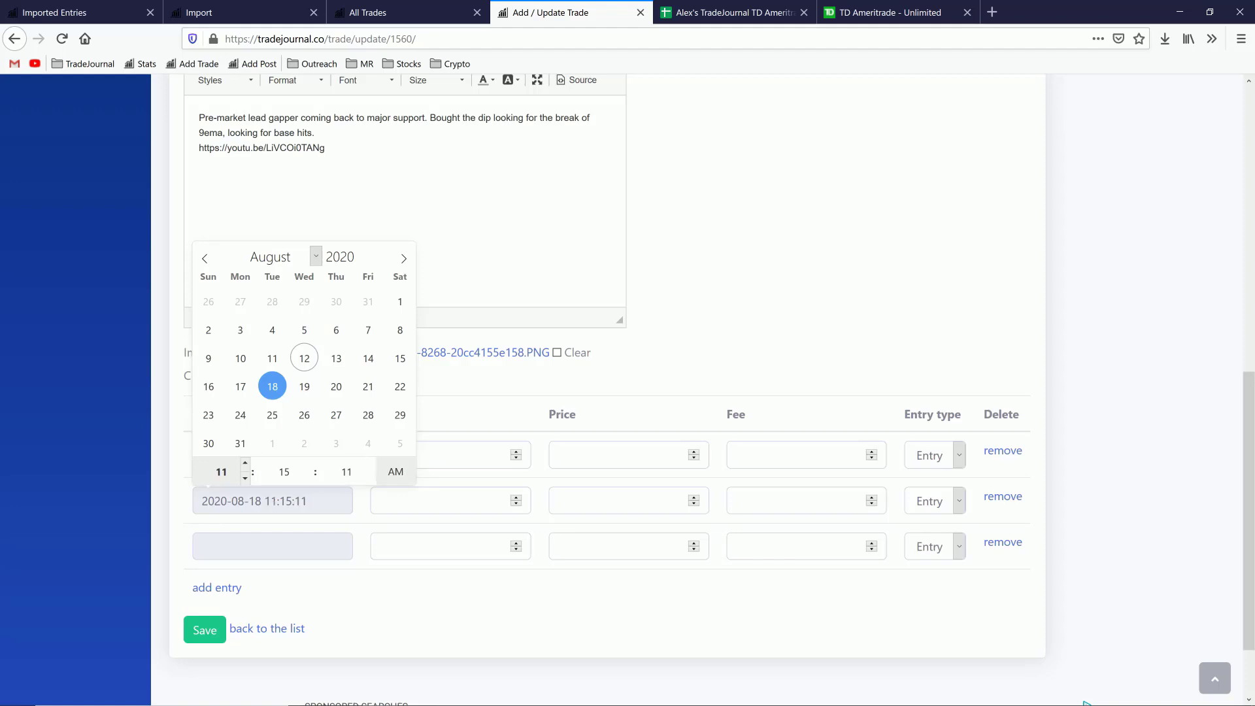
pyautogui.press('Tab')
pyautogui.press('Tab')
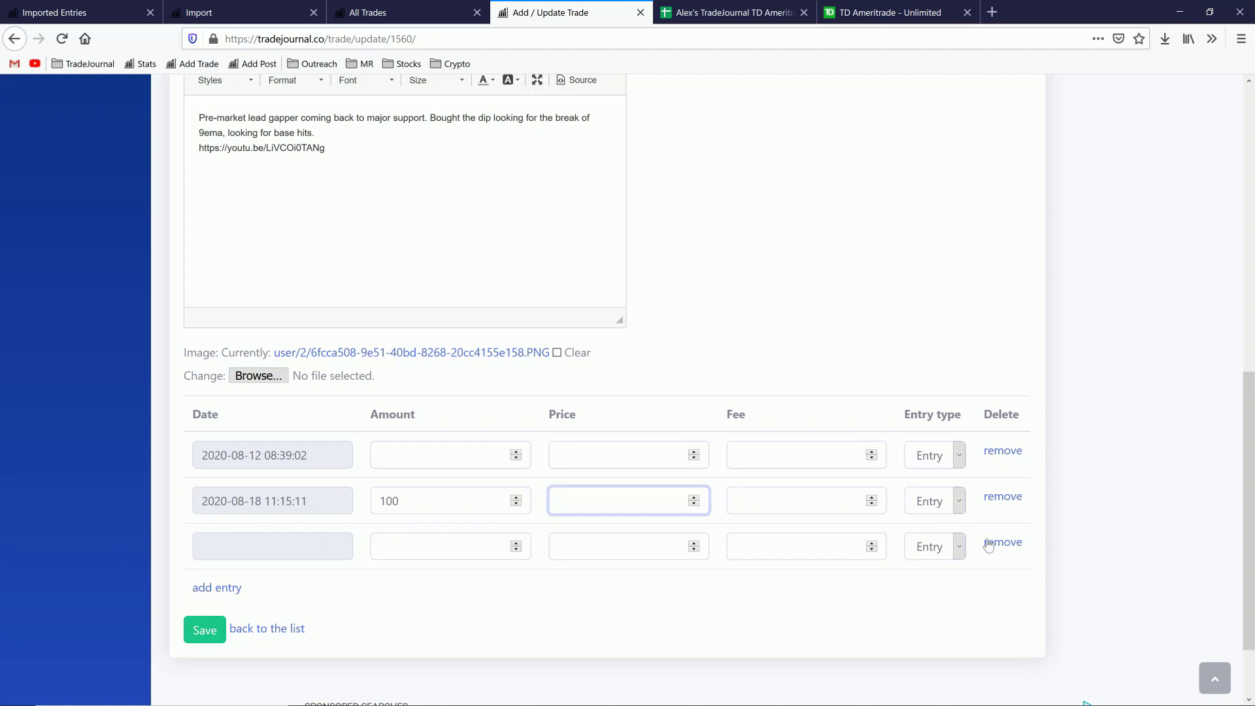
# Remove two of the trade's manual entry rows
pyautogui.click(1010, 502)
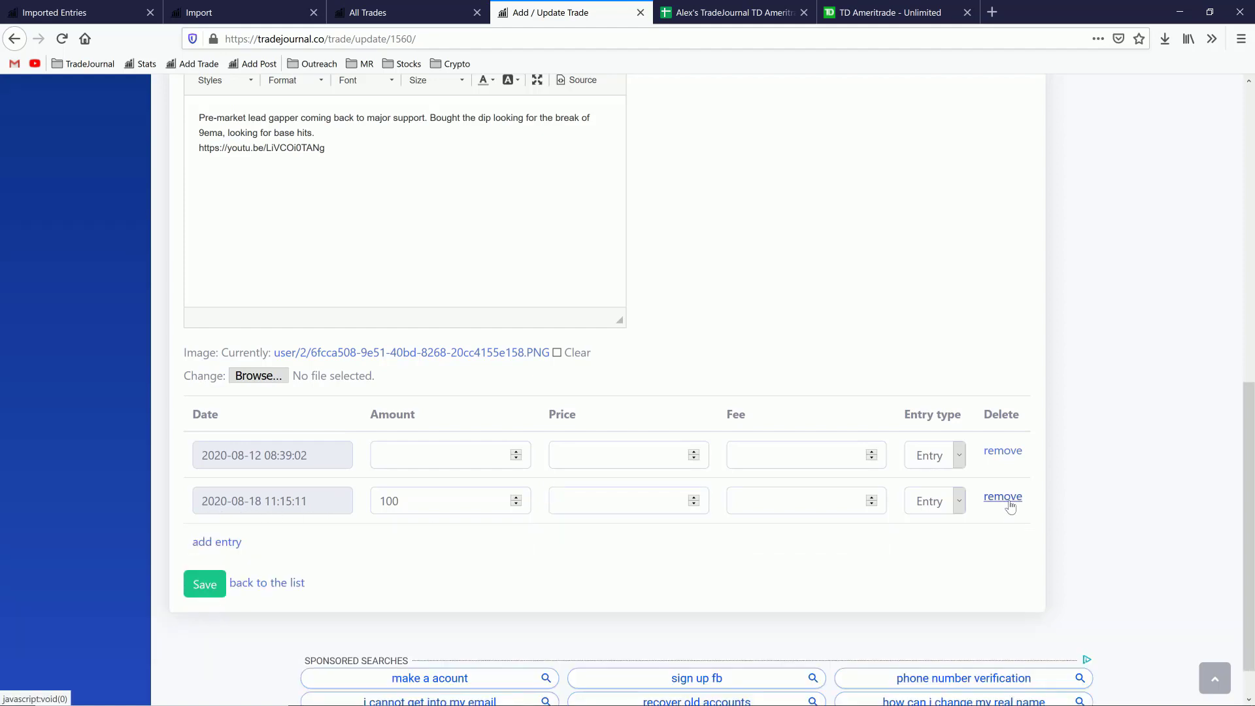
pyautogui.click(1012, 458)
# Open the OXBR trade's detail page at tradejournal.co/trade/1560/ in place of its update form
pyautogui.scroll(10, 262, 472)
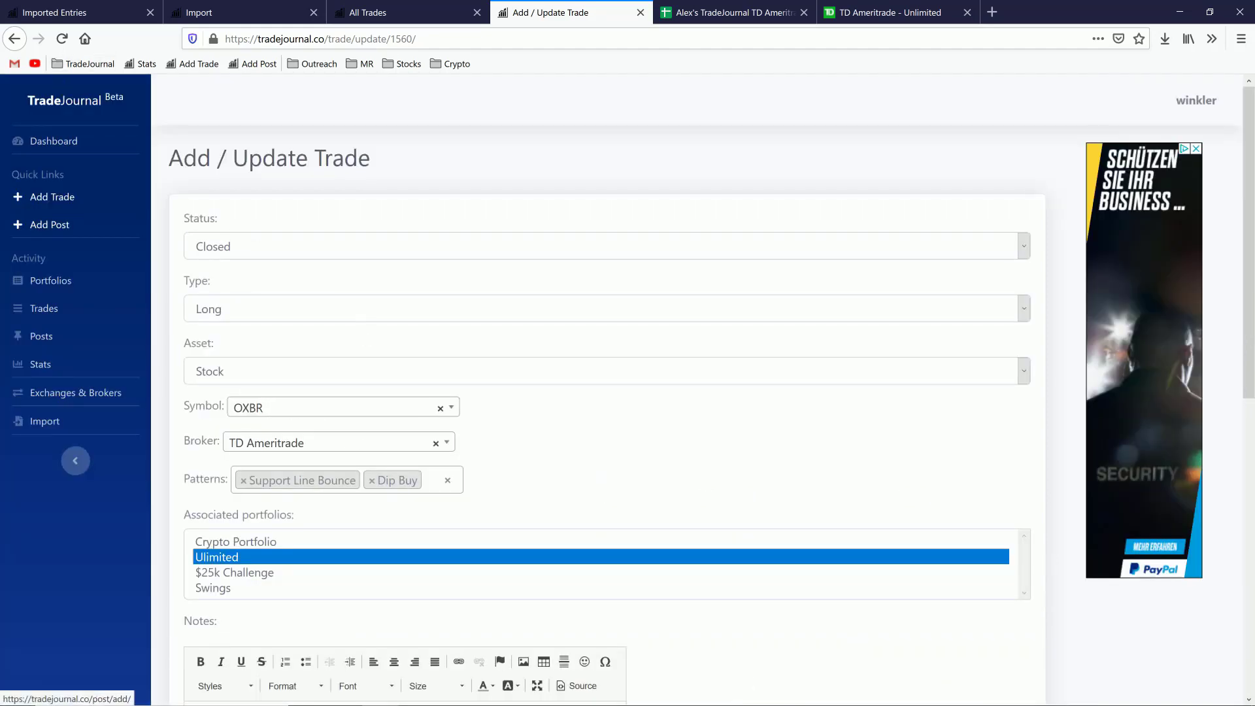
pyautogui.click(400, 39)
pyautogui.moveTo(351, 39); pyautogui.dragTo(389, 52)
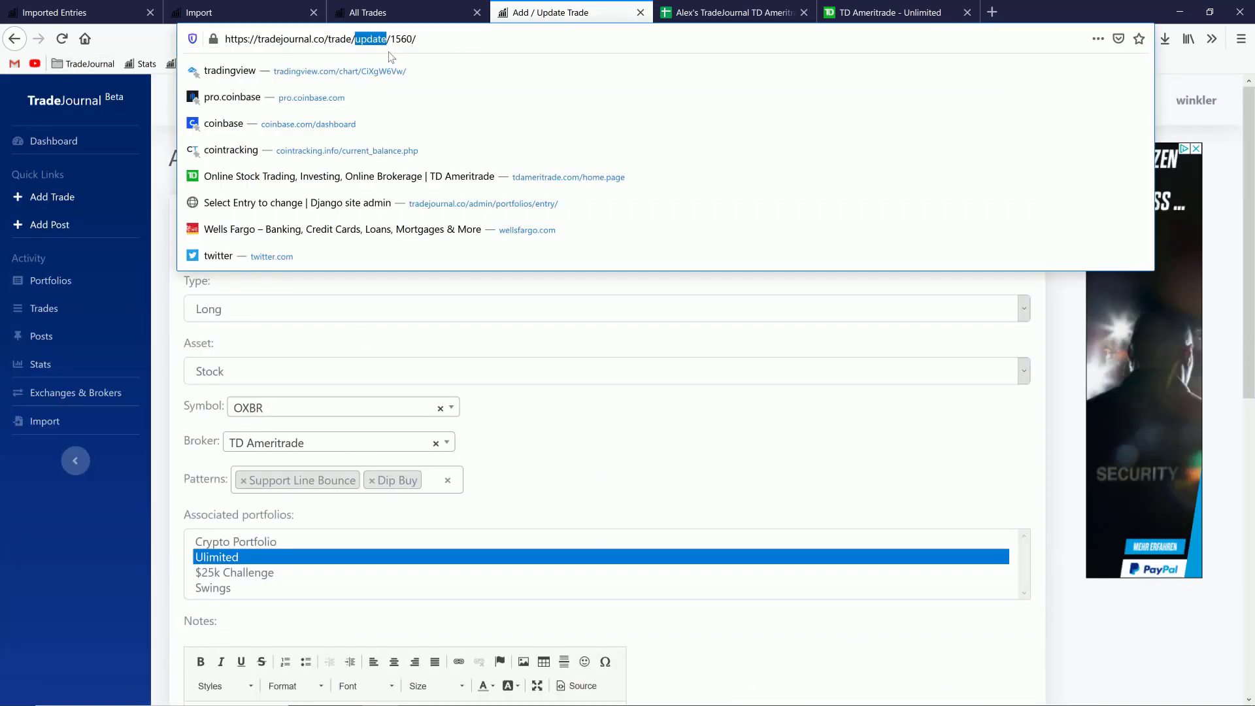
pyautogui.press('BackSpace')
pyautogui.press('Return')
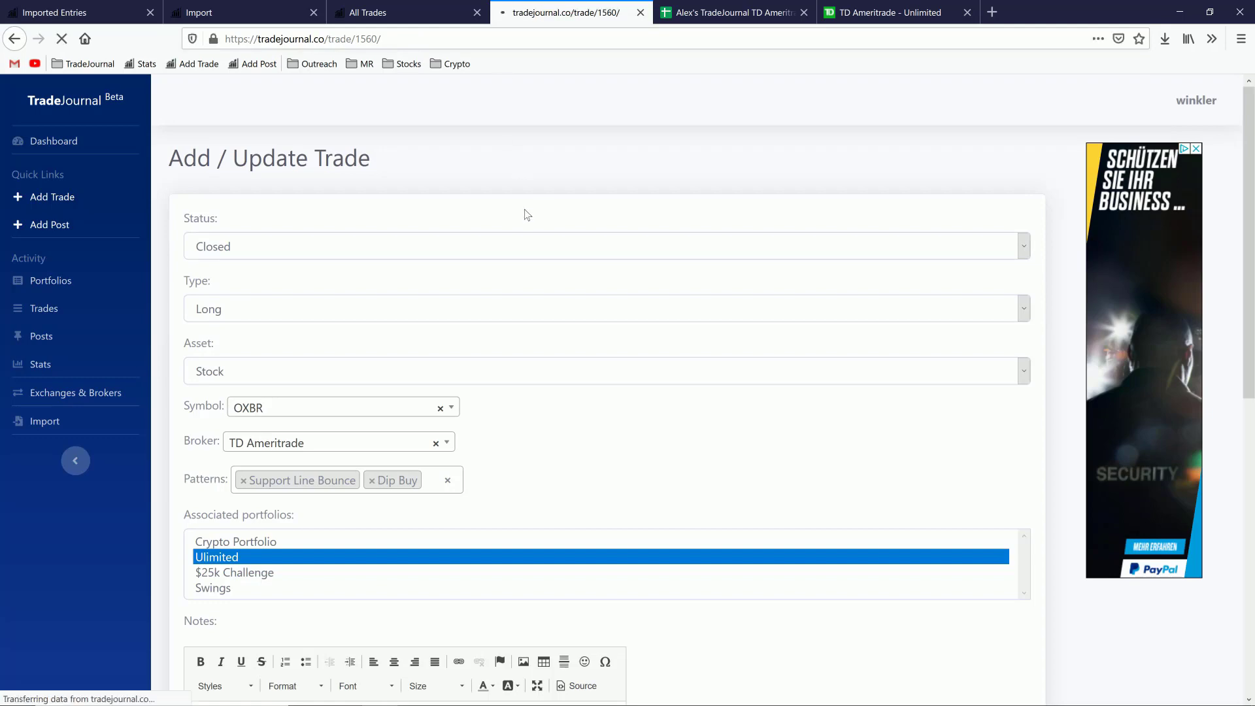
# Review the OXBR trade's stats, entries, featured image and notes on its detail page
pyautogui.scroll(-1, 386, 288)
pyautogui.scroll(-4, 375, 302)
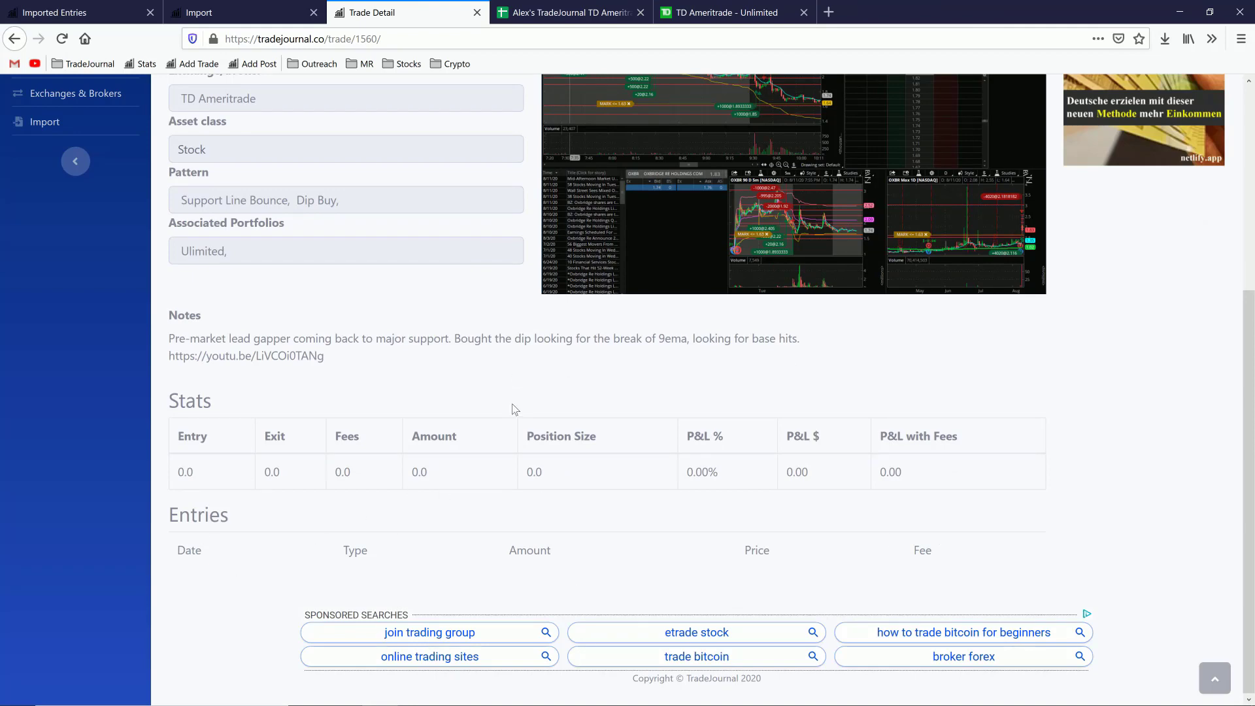
pyautogui.scroll(5, 452, 395)
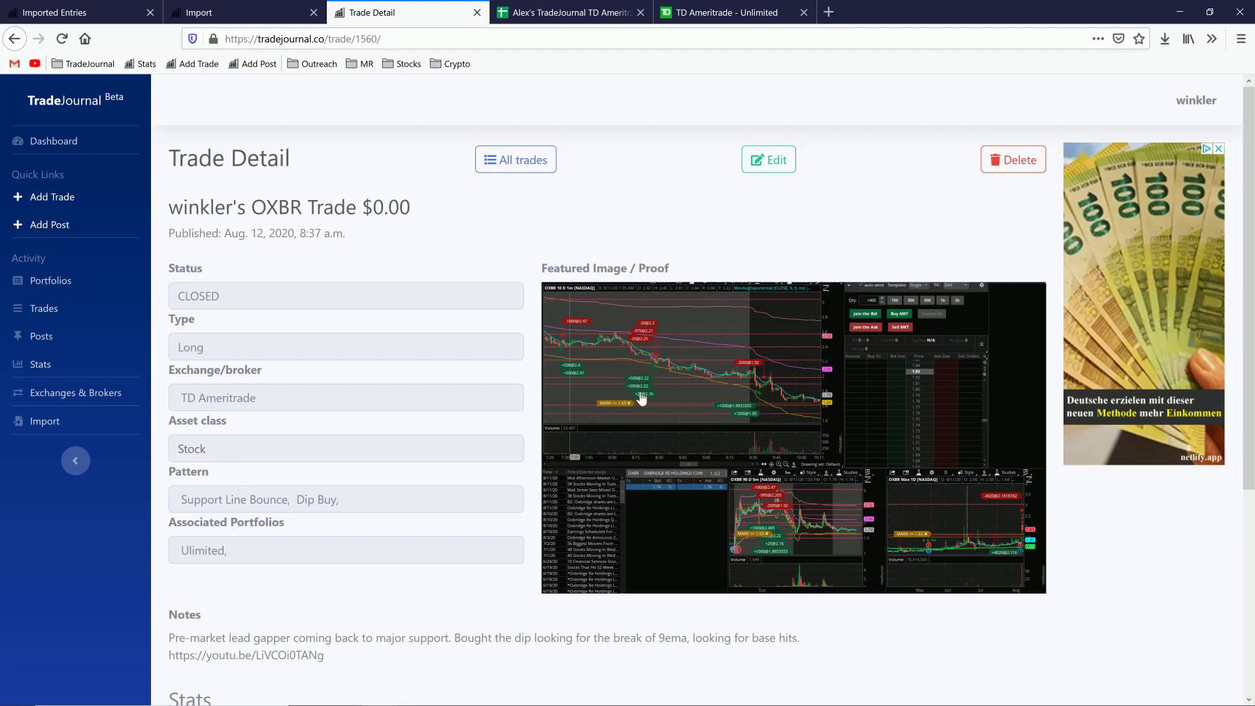
pyautogui.scroll(-2, 425, 371)
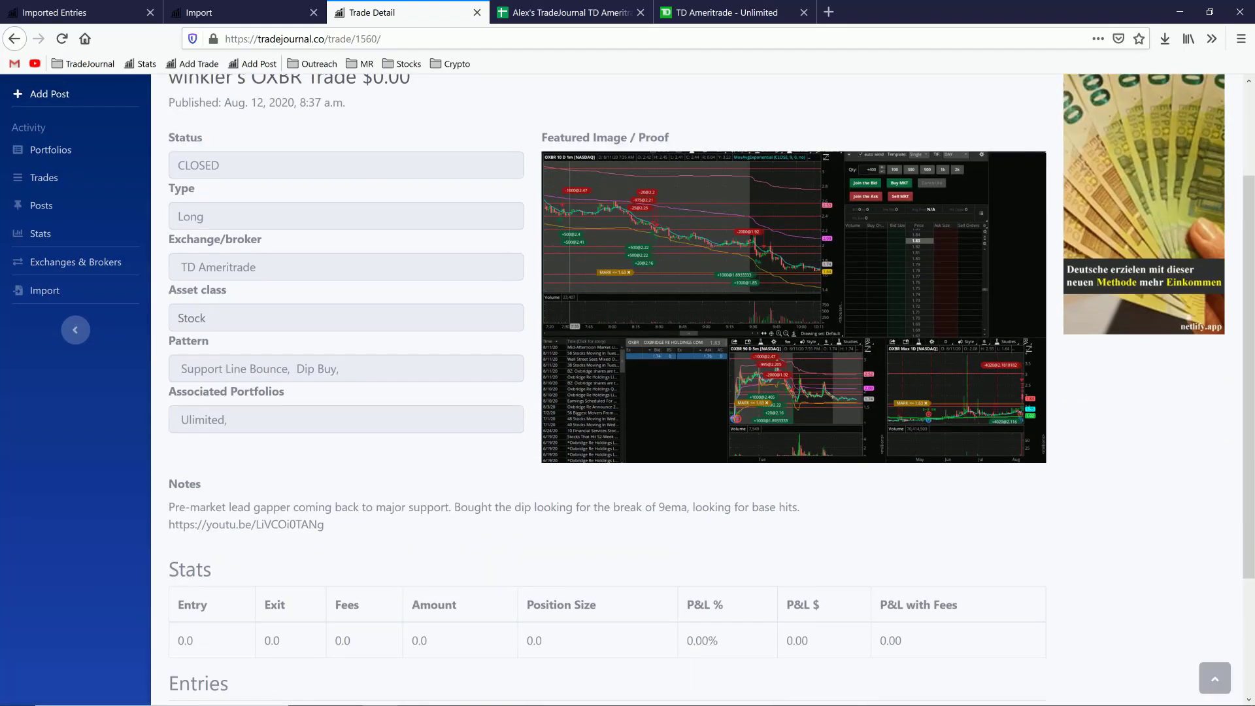
pyautogui.moveTo(363, 507); pyautogui.dragTo(227, 507)
pyautogui.doubleClick(208, 507)
pyautogui.tripleClick(208, 507)
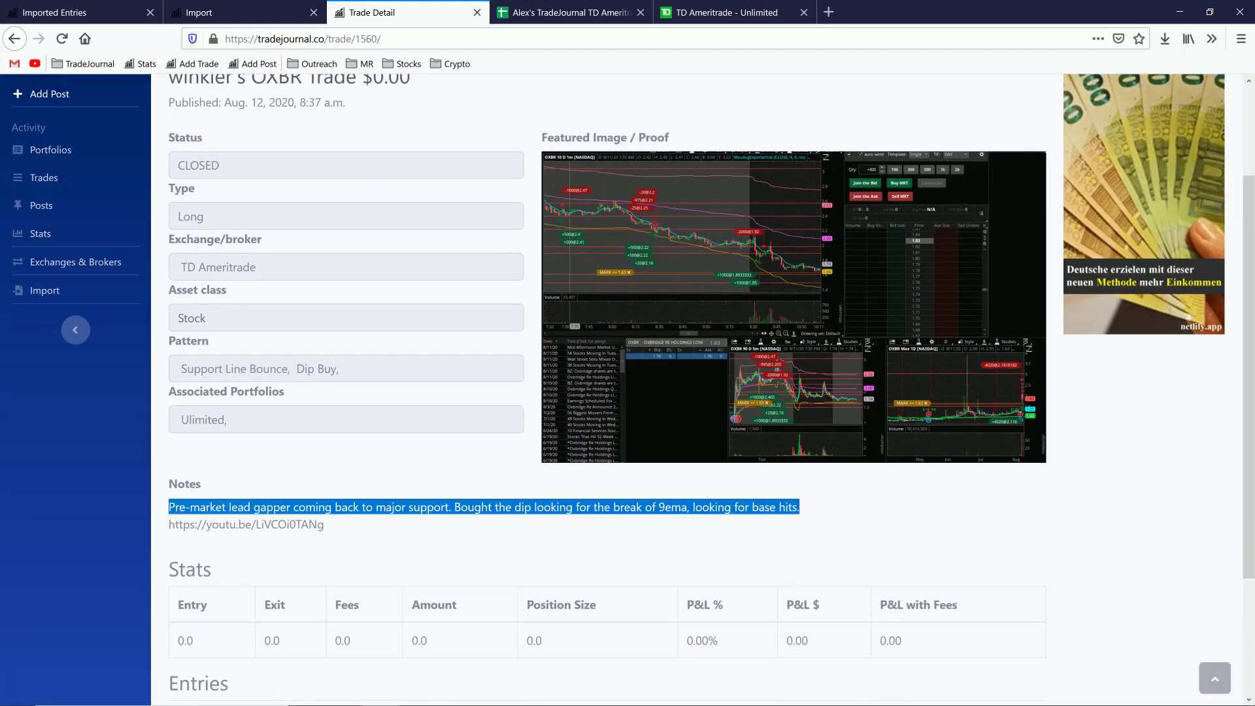
# Look through the list of imported entries and bring up the Import page
pyautogui.click(227, 17)
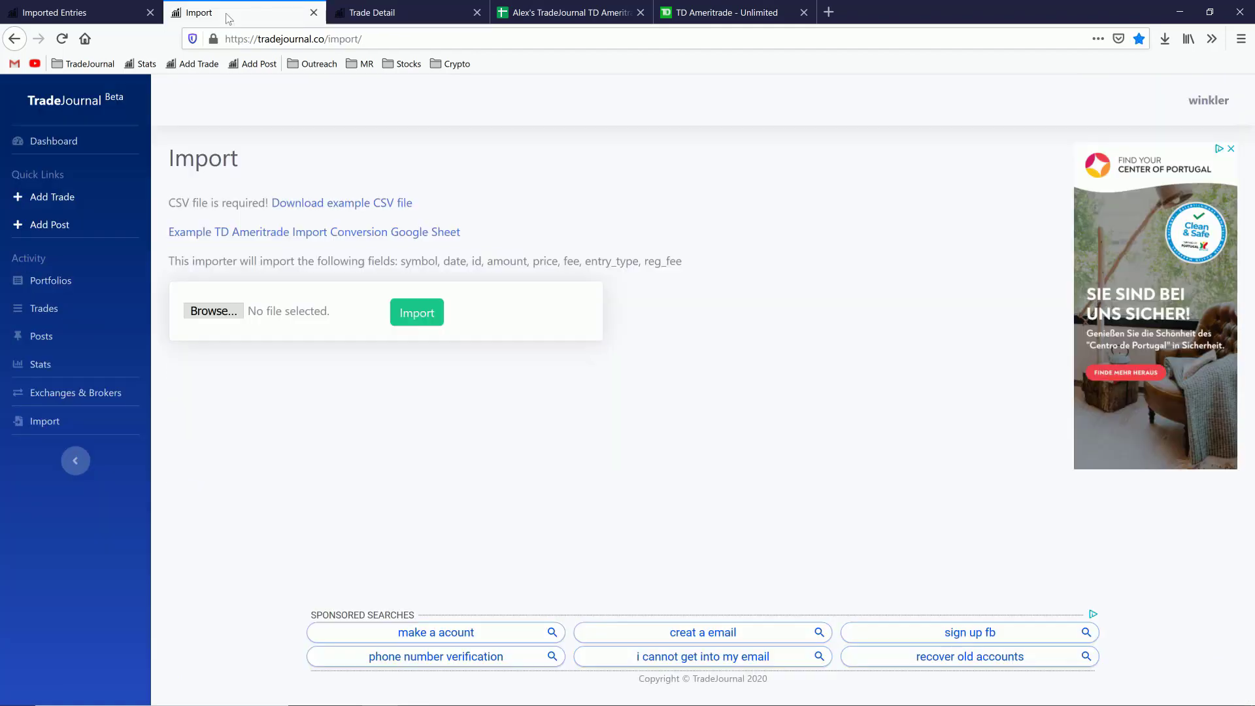
pyautogui.click(101, 16)
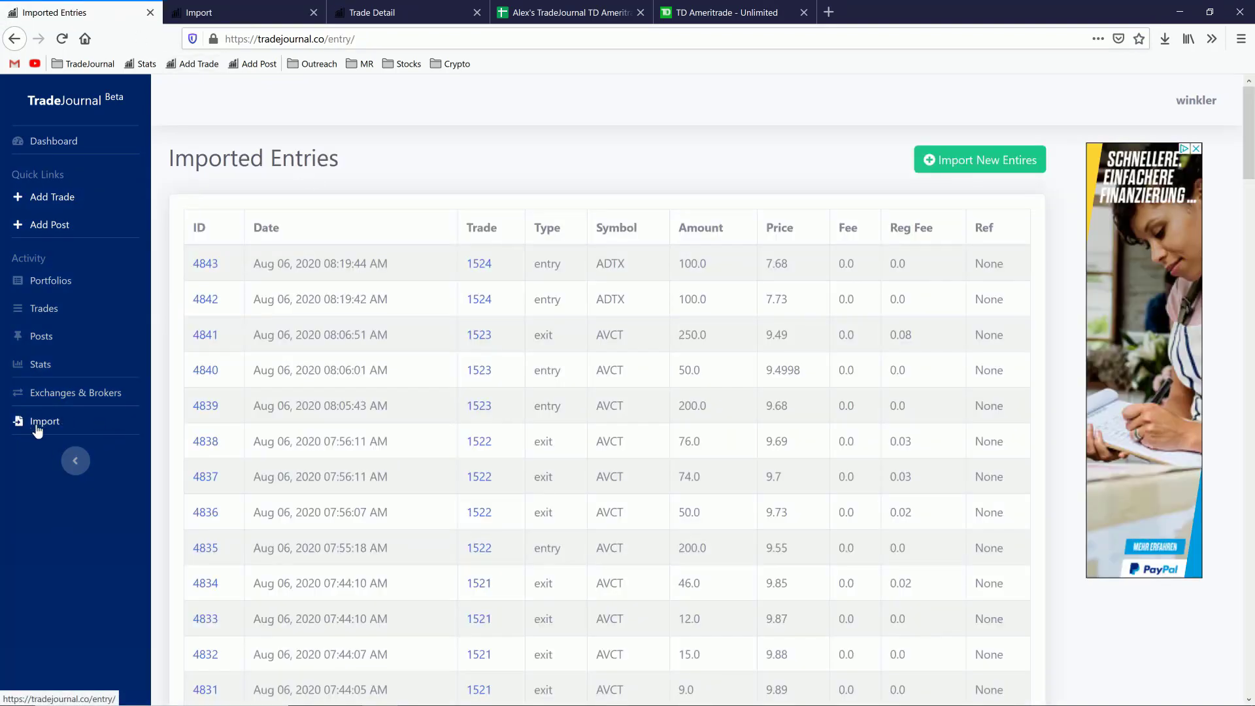
pyautogui.scroll(-10, 698, 307)
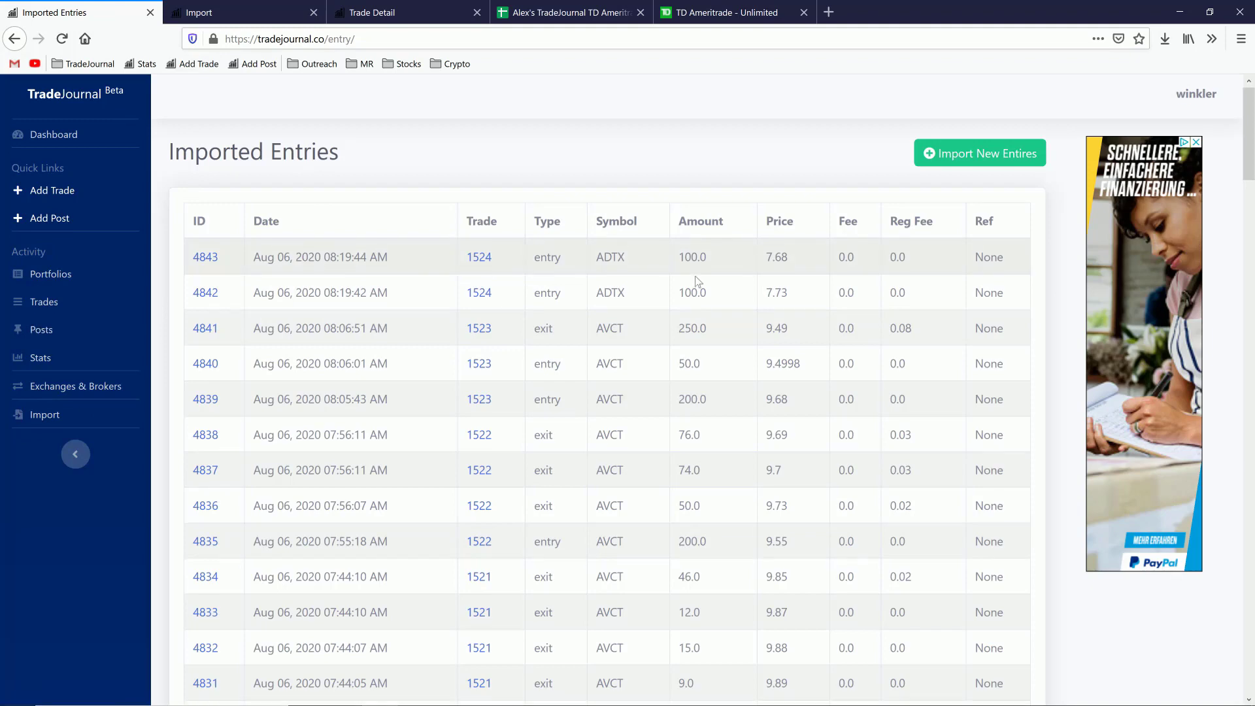
pyautogui.scroll(10, 694, 333)
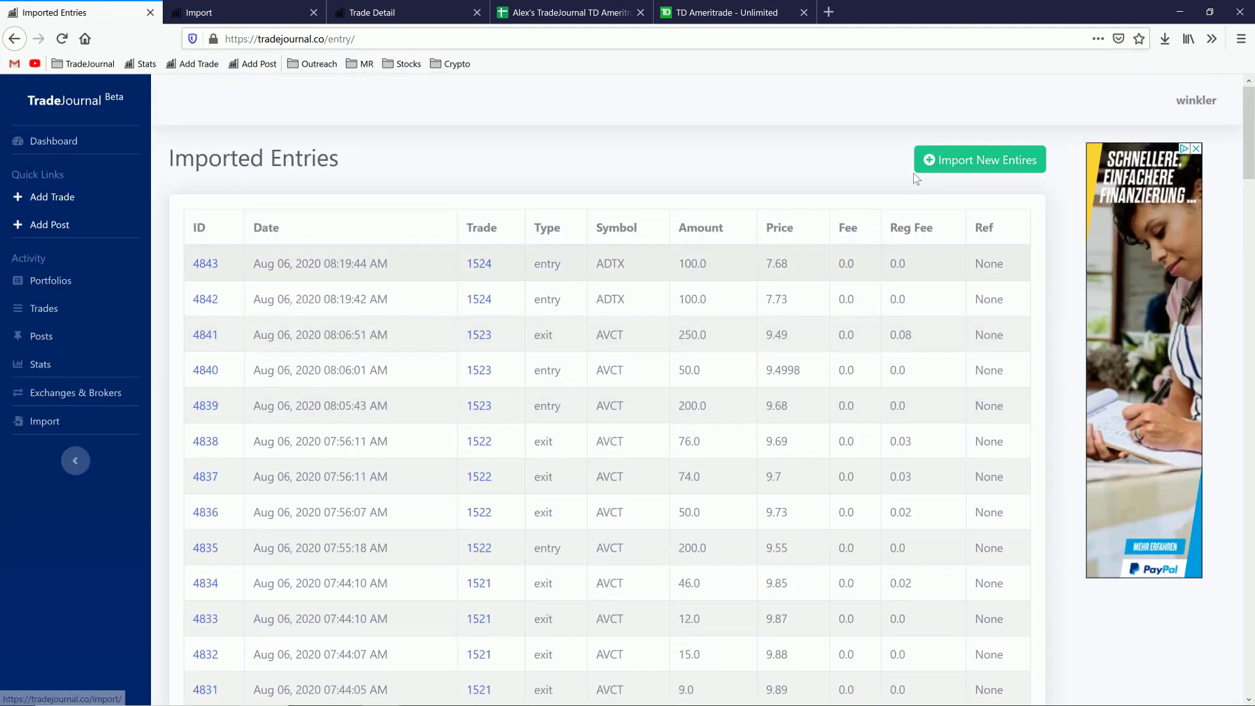
pyautogui.click(987, 168)
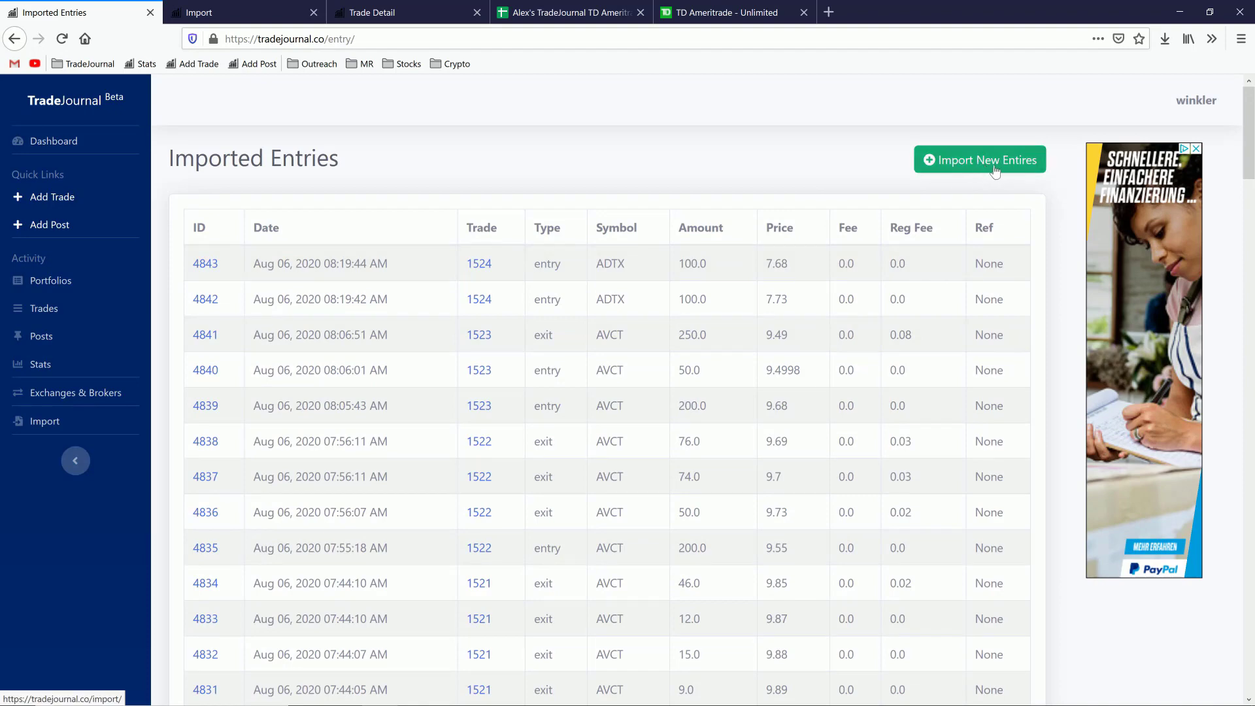
pyautogui.click(232, 16)
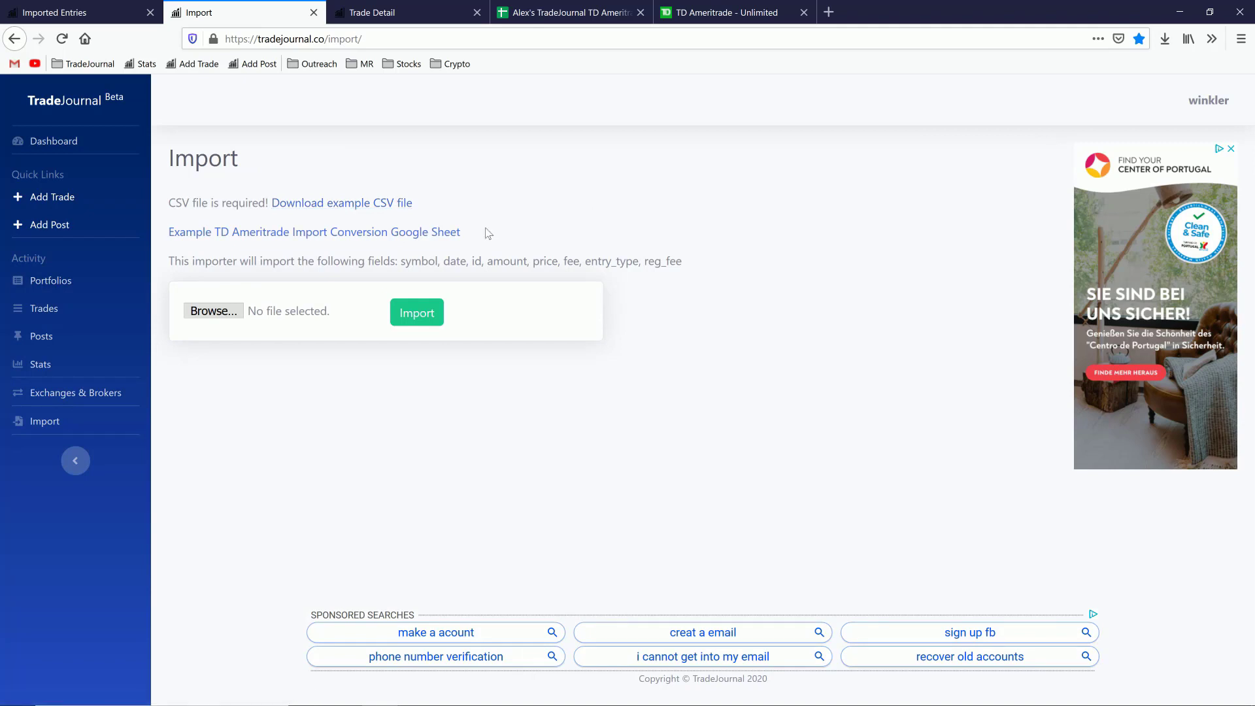
# Download the example CSV file for importing and open it in Notepad beside the page's import instructions
pyautogui.click(370, 204)
pyautogui.click(1075, 72)
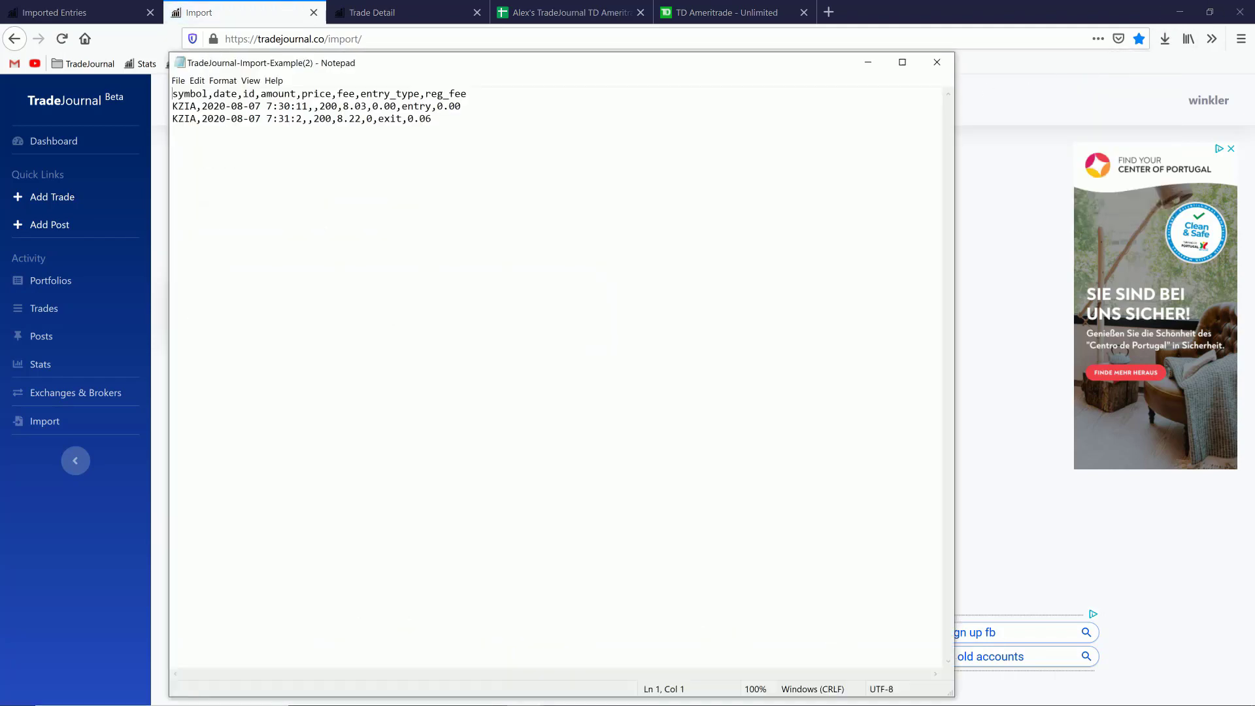
pyautogui.moveTo(569, 67); pyautogui.dragTo(770, 56)
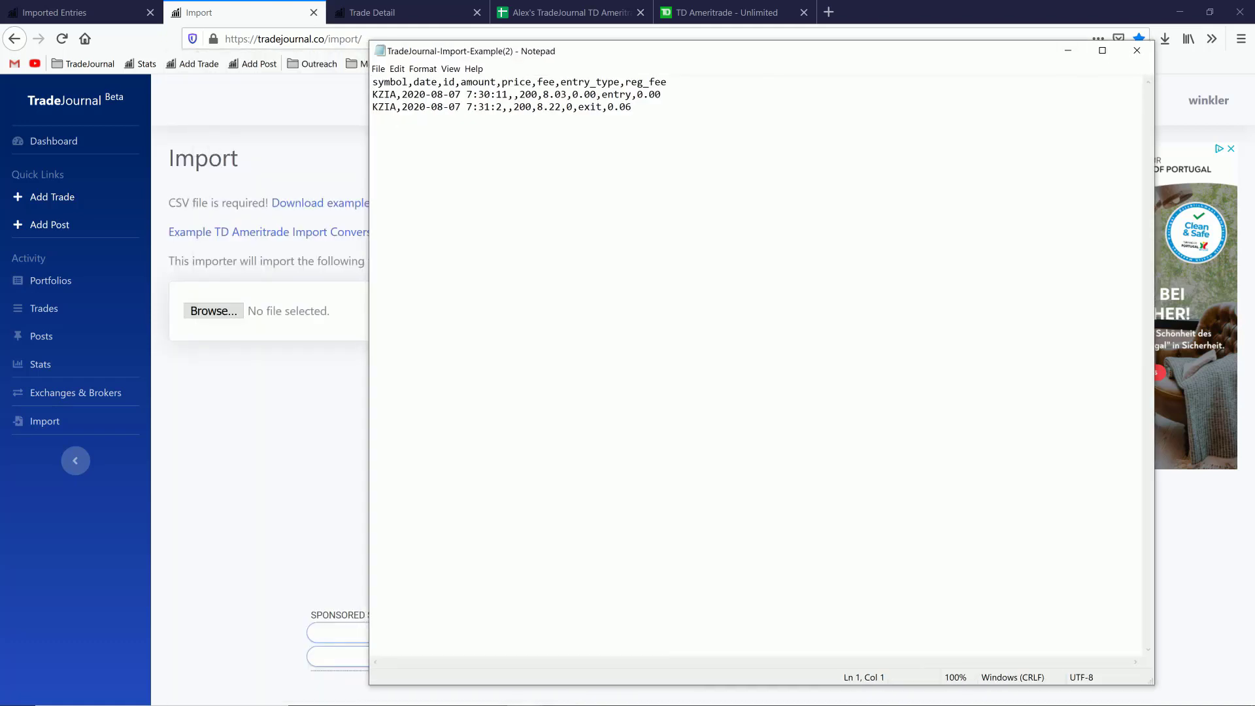
# Examine the header line and sample entries of the example CSV, and close Notepad
pyautogui.hotkey('ctrl', 'a')
pyautogui.click(533, 106)
pyautogui.hotkey('ctrl', 'a')
pyautogui.click(538, 107)
pyautogui.moveTo(667, 82)
pyautogui.mouseDown()
pyautogui.moveTo(373, 82)
pyautogui.moveTo(667, 82)
pyautogui.mouseUp()
pyautogui.moveTo(373, 82)
pyautogui.mouseDown()
pyautogui.moveTo(667, 82)
pyautogui.moveTo(373, 82)
pyautogui.mouseUp()
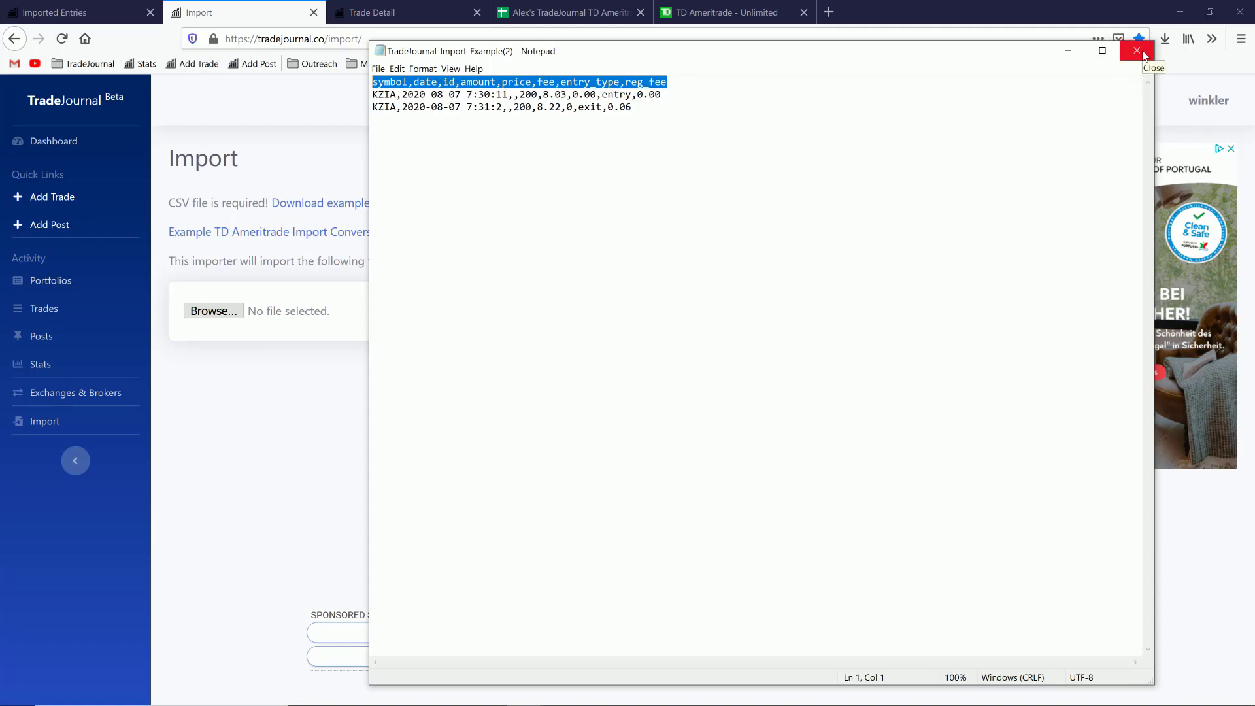
pyautogui.click(1137, 51)
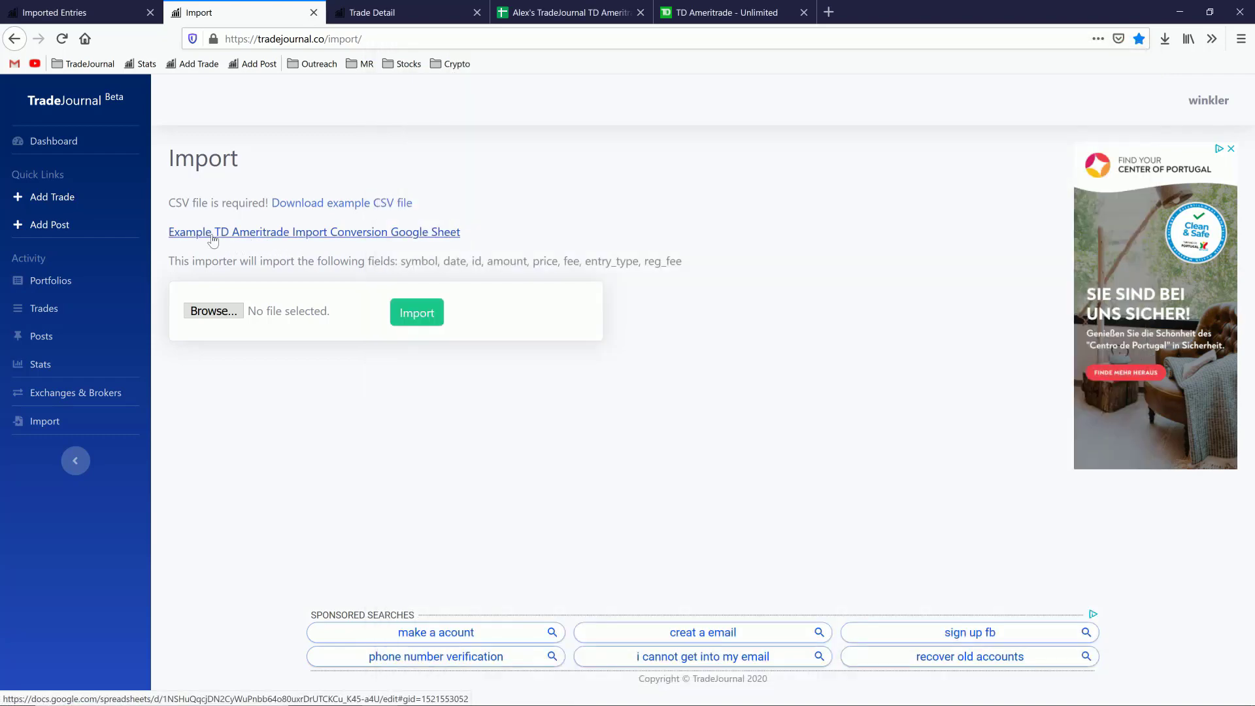
# Open the example TD Ameritrade import conversion Google Sheet in a new browser tab and read its first instruction
pyautogui.rightClick(255, 243)
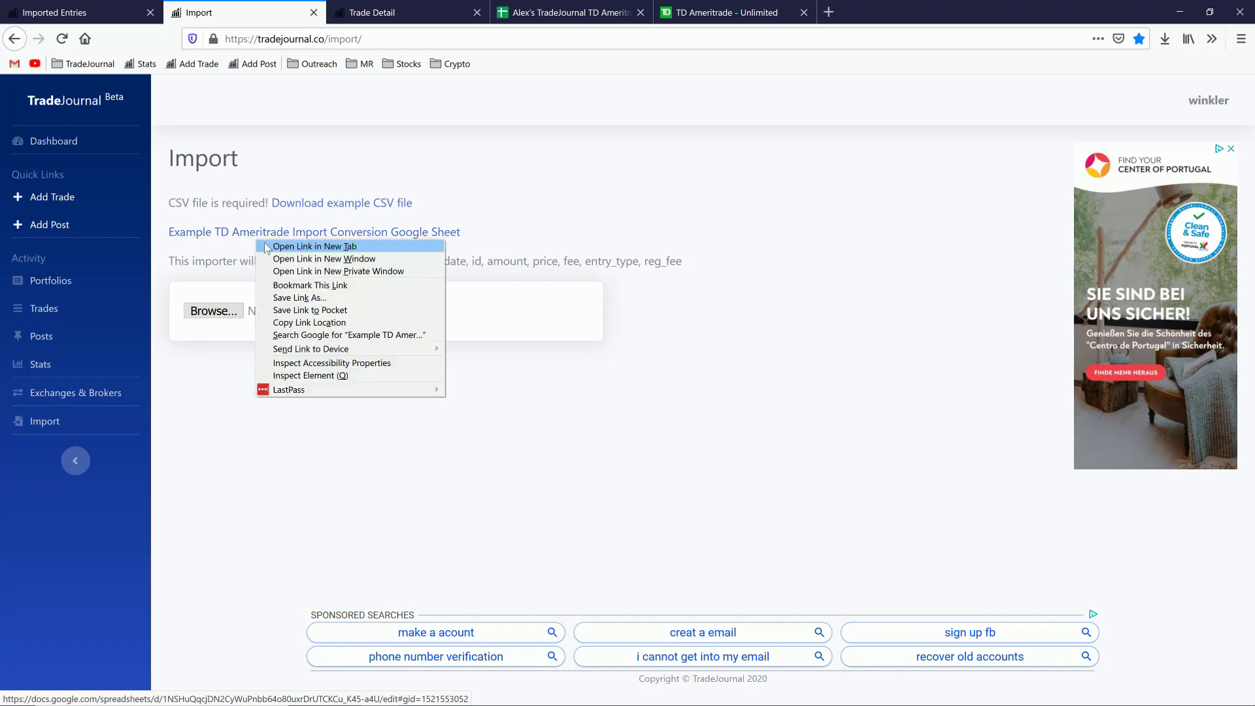
pyautogui.click(294, 251)
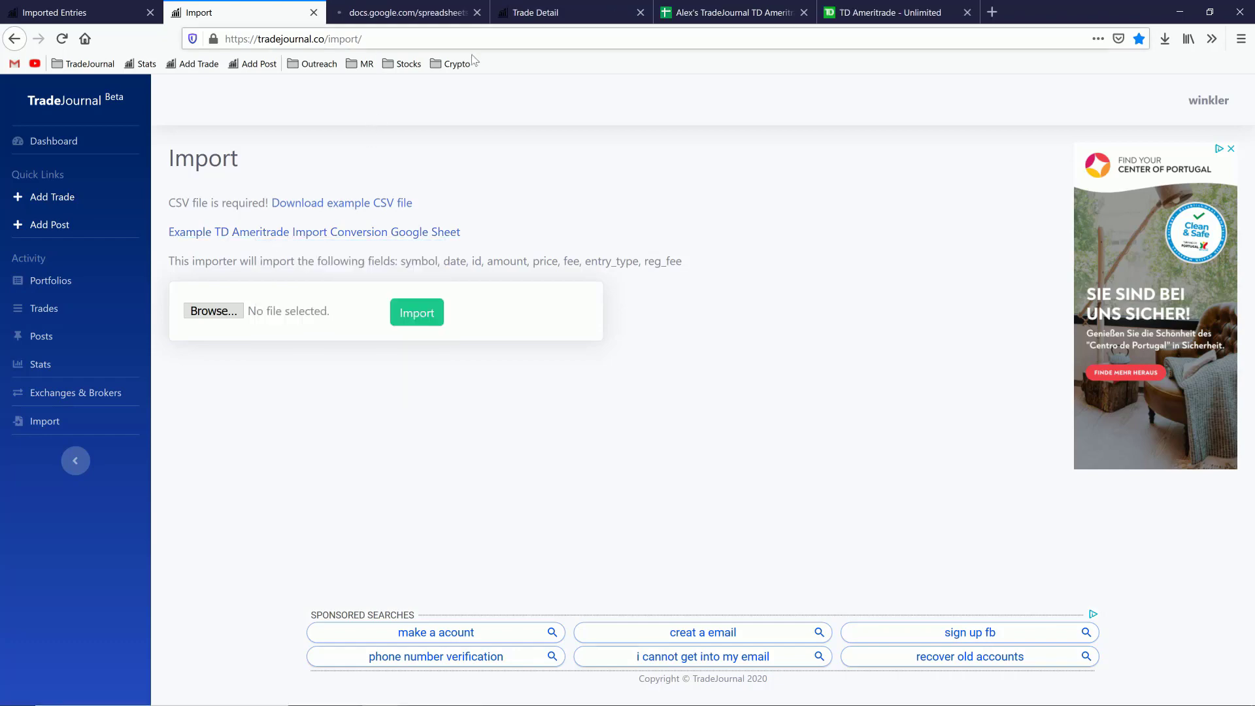
pyautogui.click(401, 15)
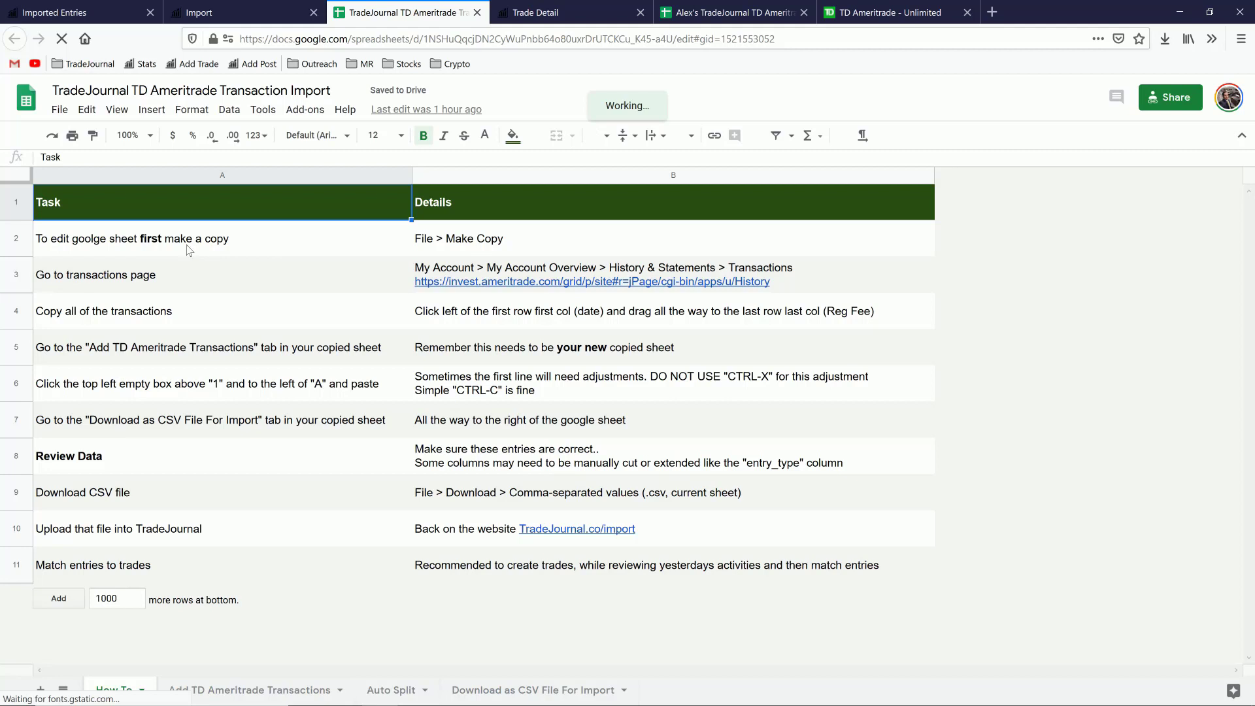
pyautogui.click(189, 250)
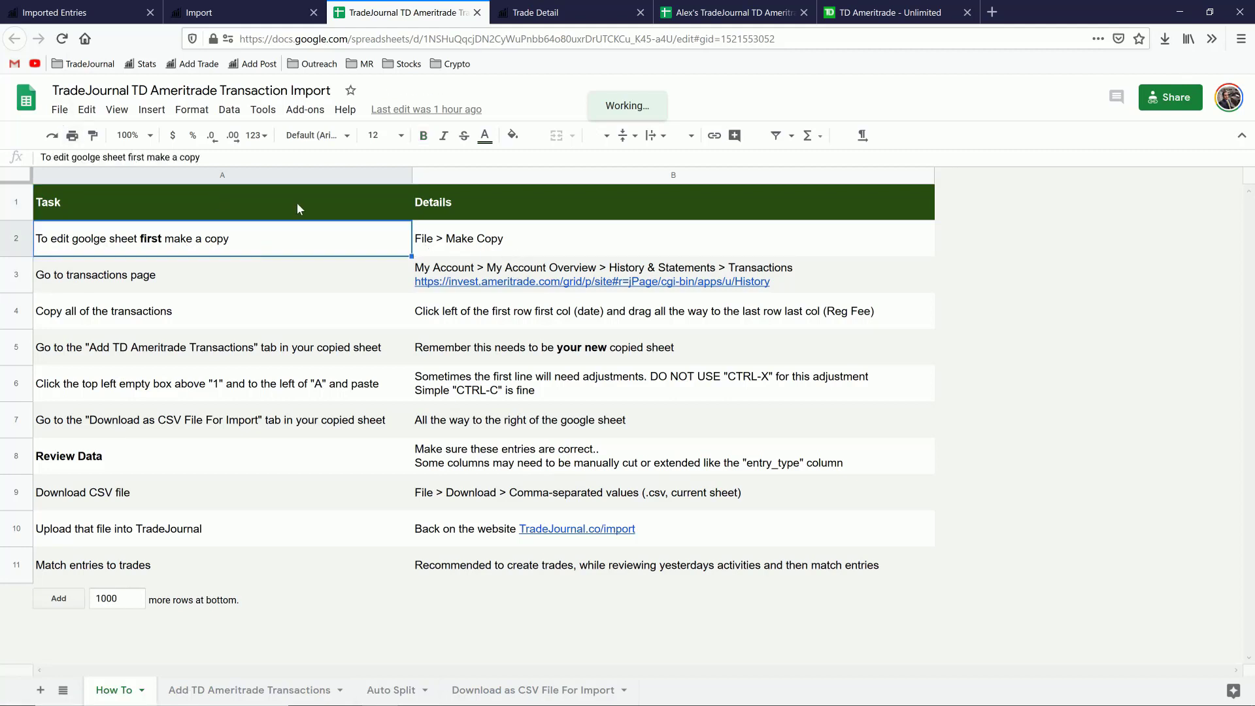
# Try to make a copy of the conversion sheet, replacing "Copy of" in its name with the owner's first name
pyautogui.click(61, 111)
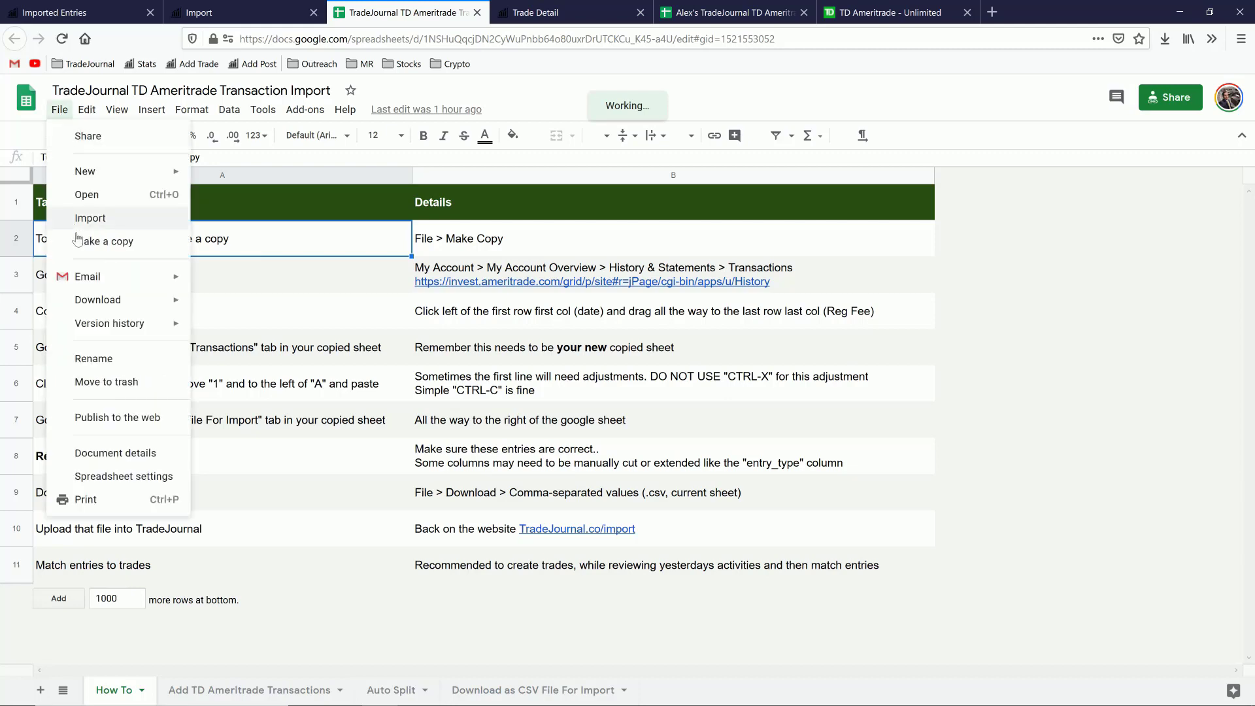
pyautogui.click(78, 243)
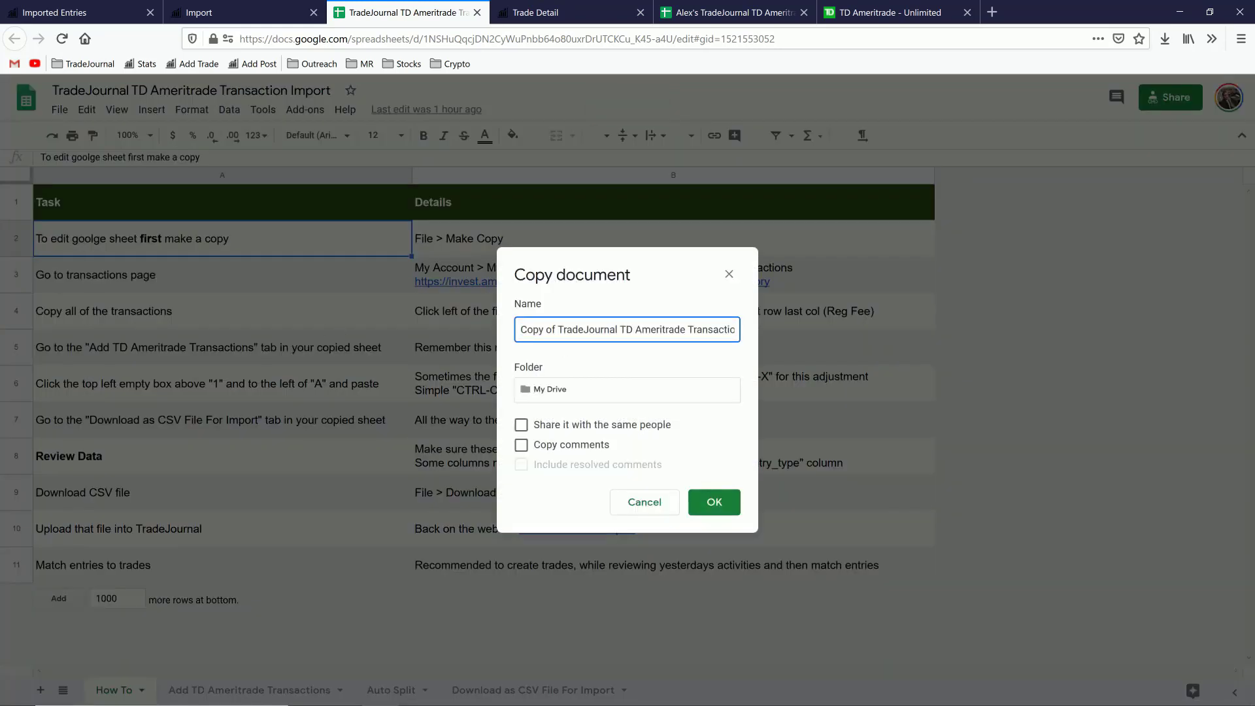
pyautogui.press('BackSpace')
pyautogui.write("Alex's")
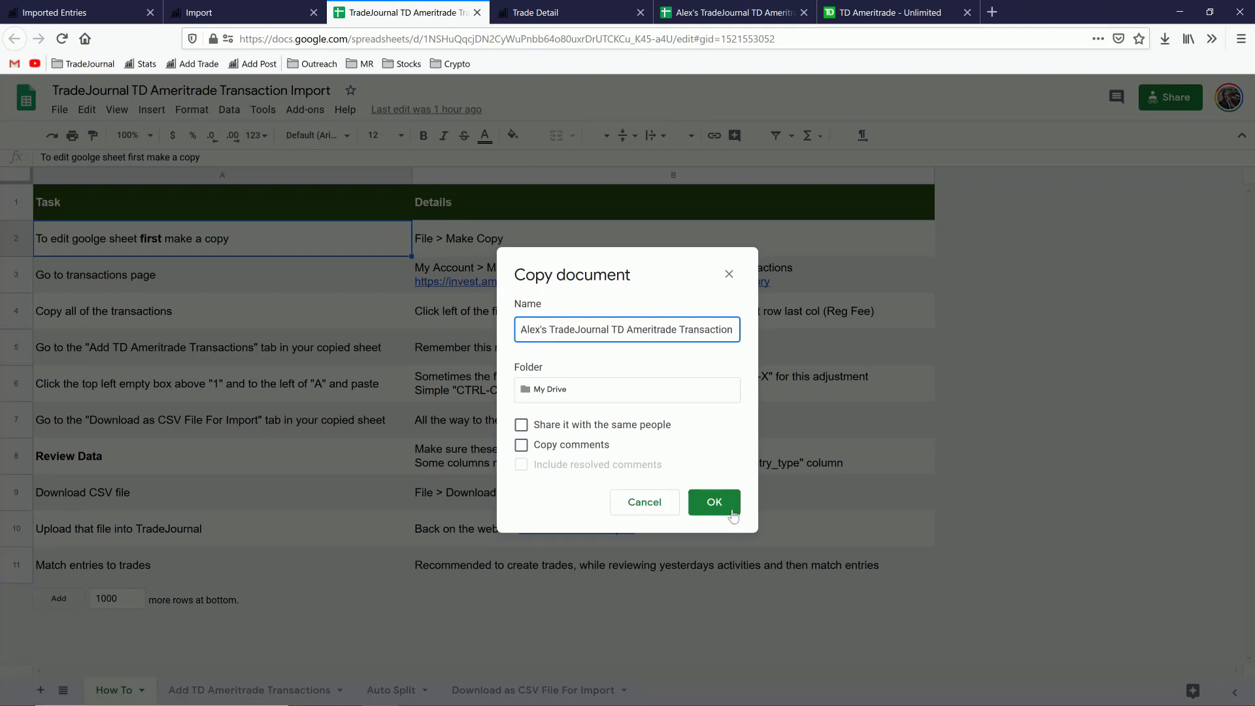
pyautogui.click(691, 193)
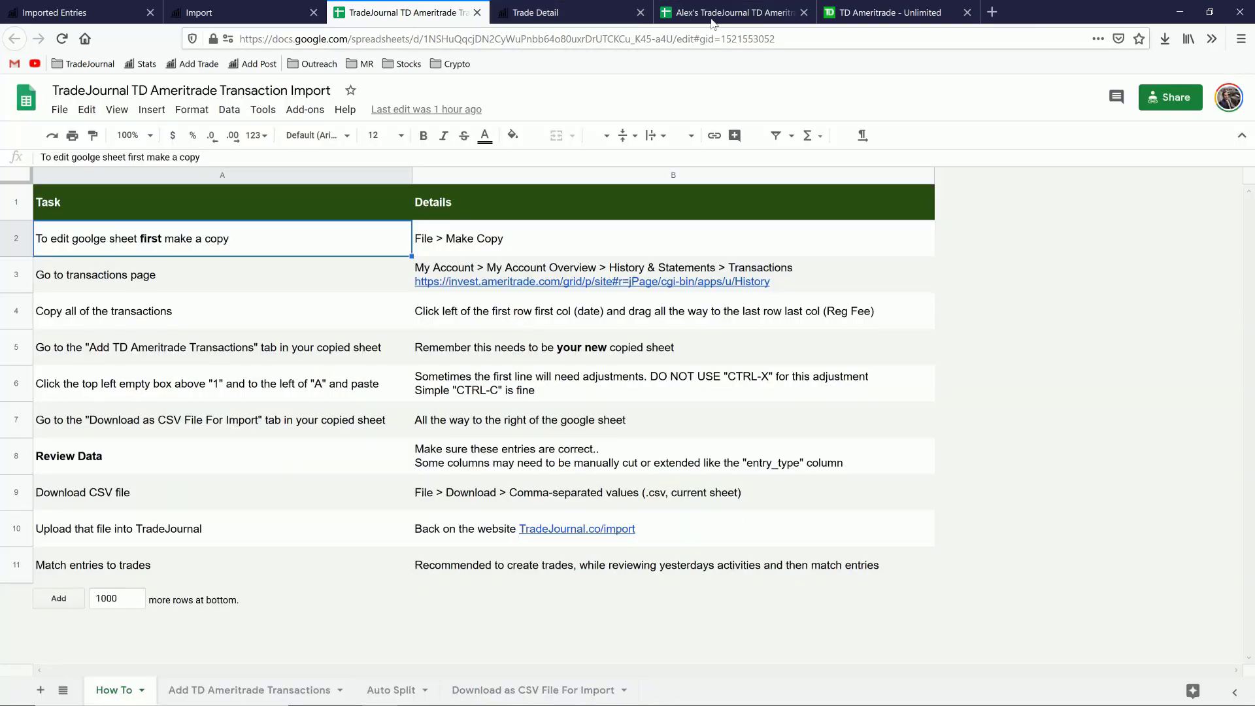
# Switch to the existing personal copy of the conversion sheet to read its instructions, and close the original template
pyautogui.moveTo(706, 12); pyautogui.dragTo(561, 15)
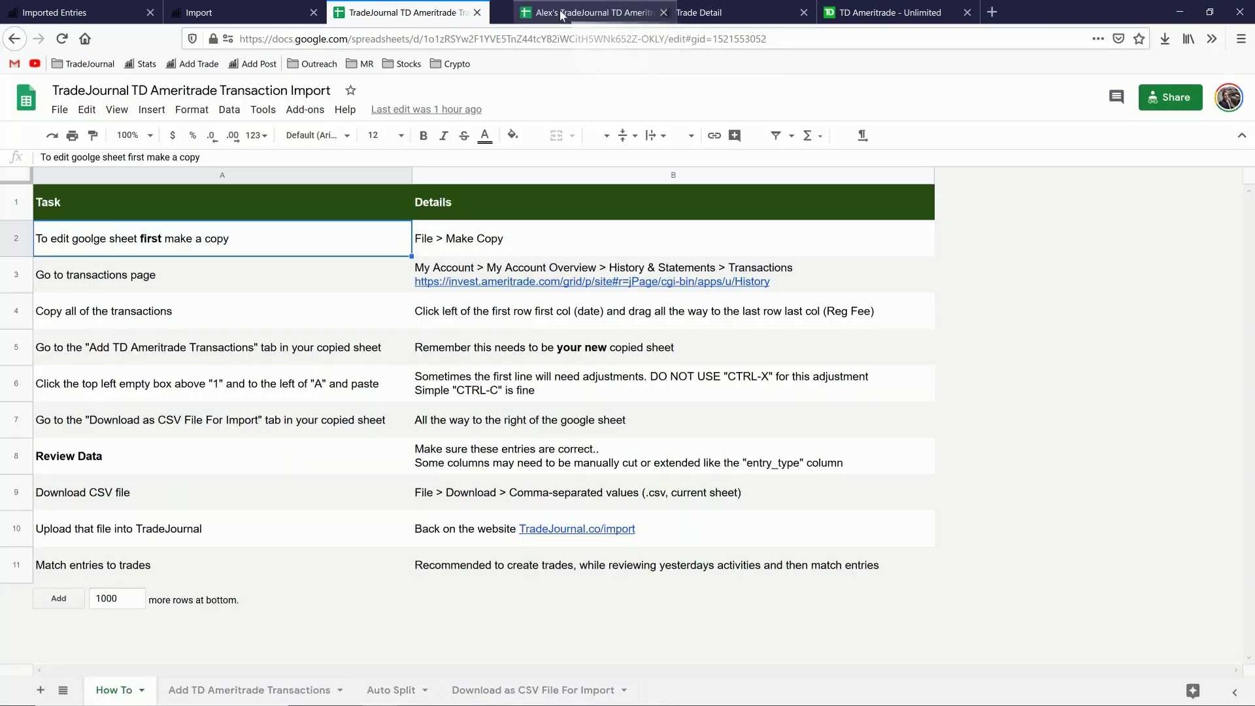
pyautogui.click(366, 388)
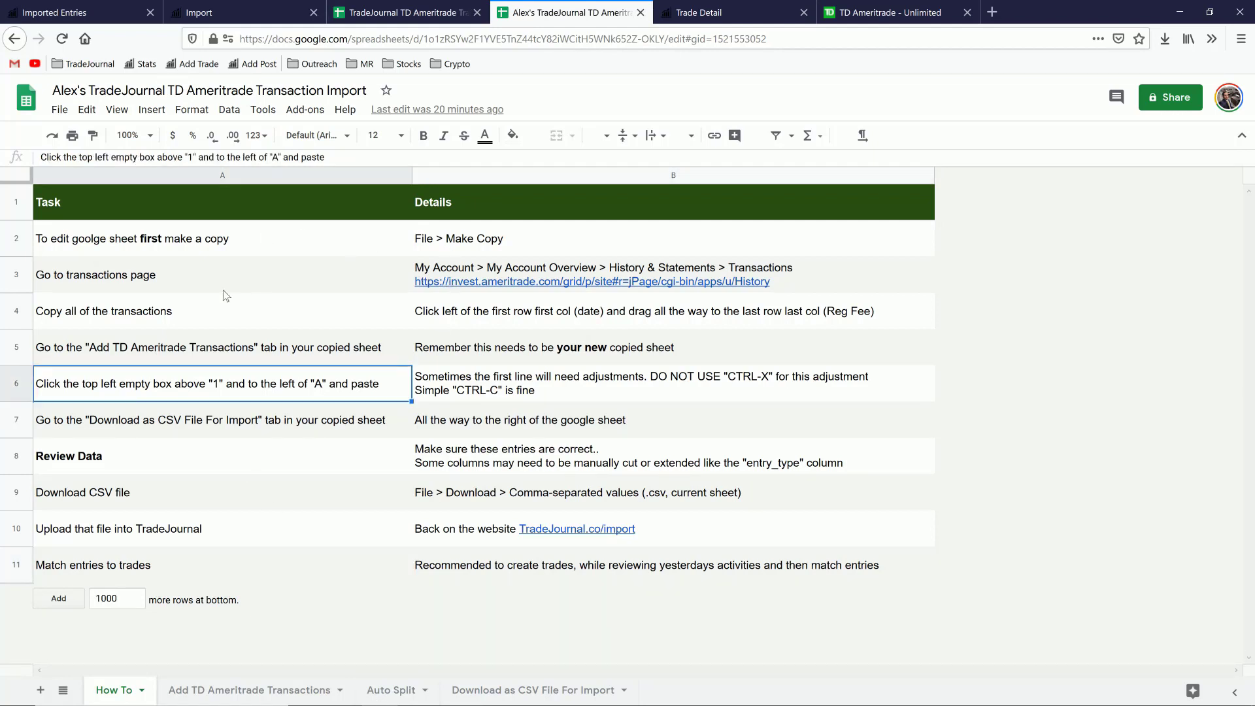
pyautogui.click(195, 291)
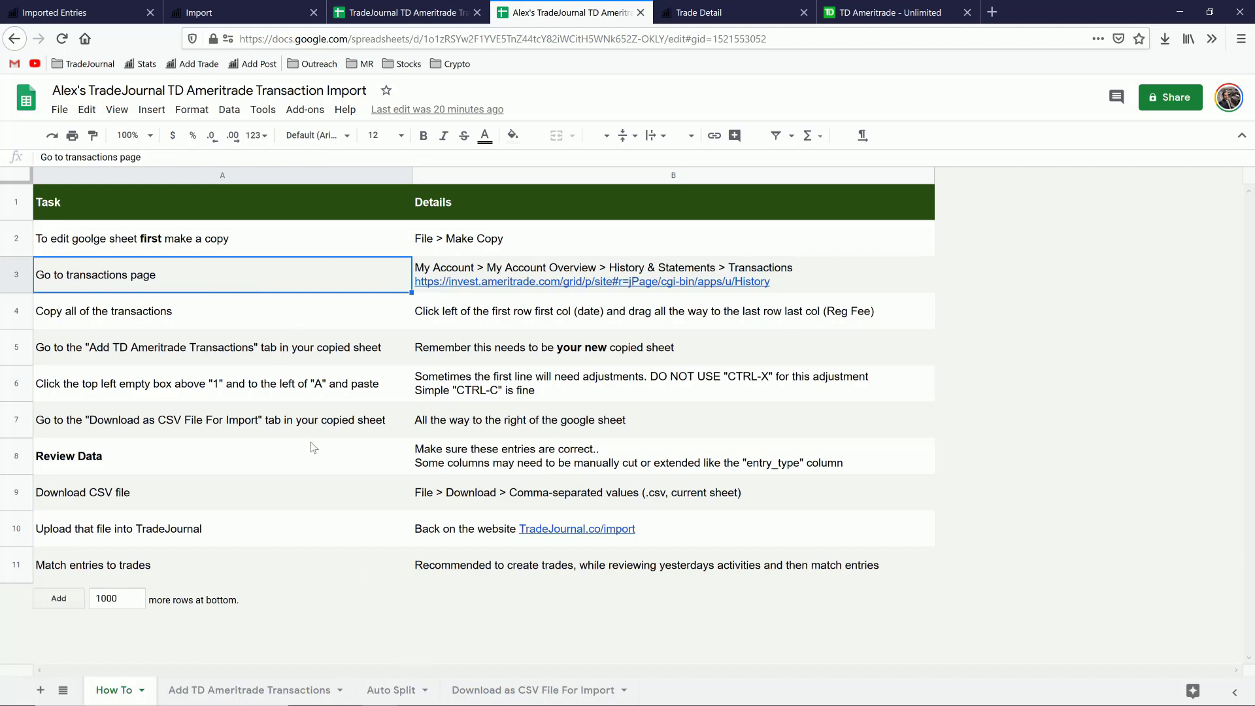
pyautogui.middleClick(398, 20)
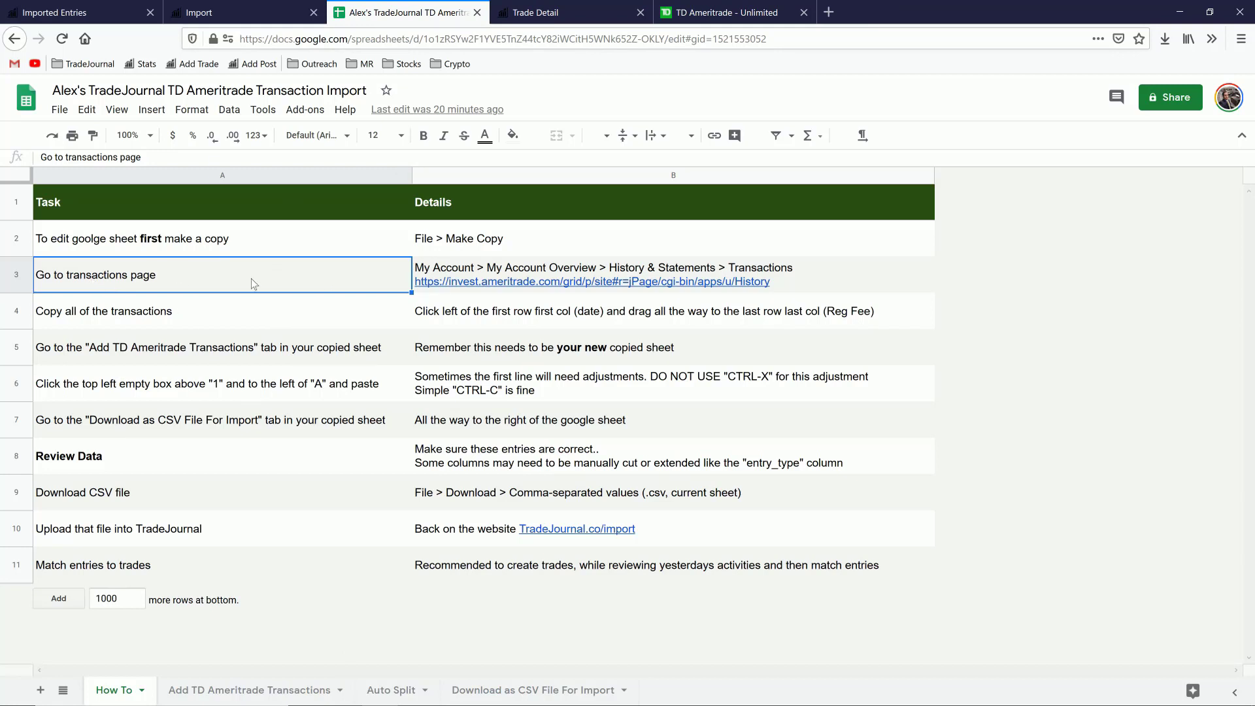
# Read the sheet's transactions page instruction, and show the last 1 day of transactions in TD Ameritrade's History & Statements
pyautogui.click(470, 274)
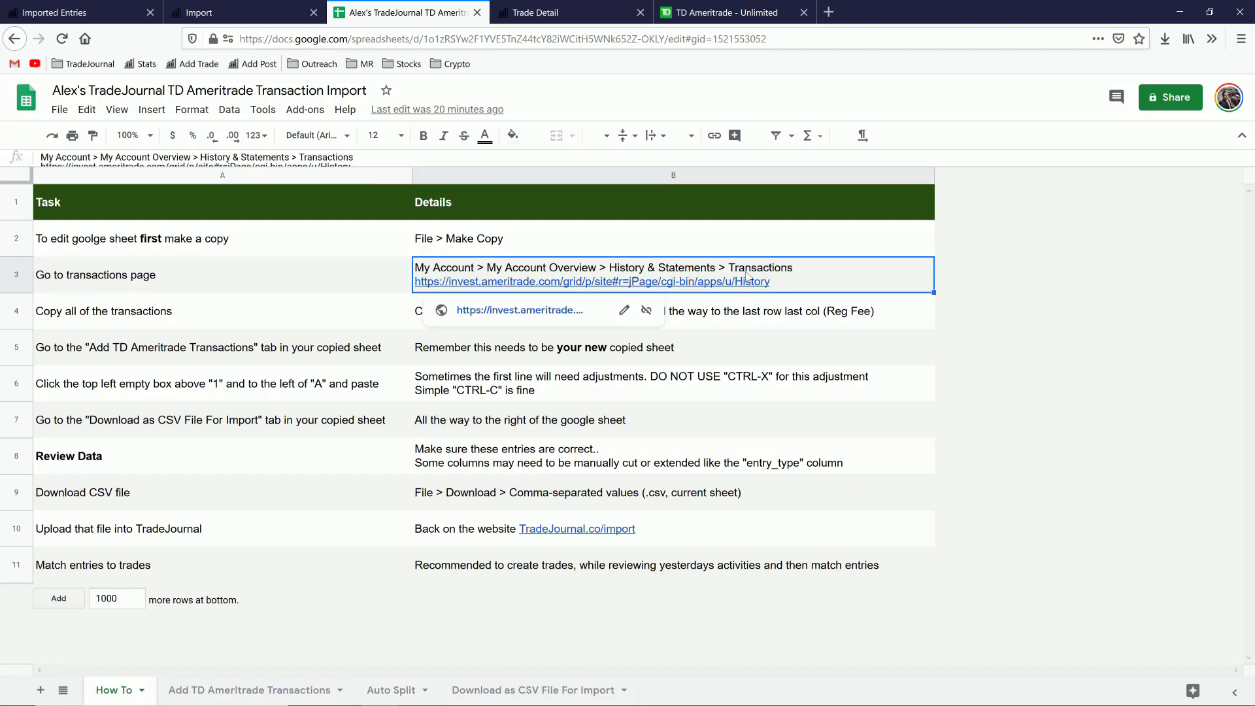
pyautogui.click(726, 15)
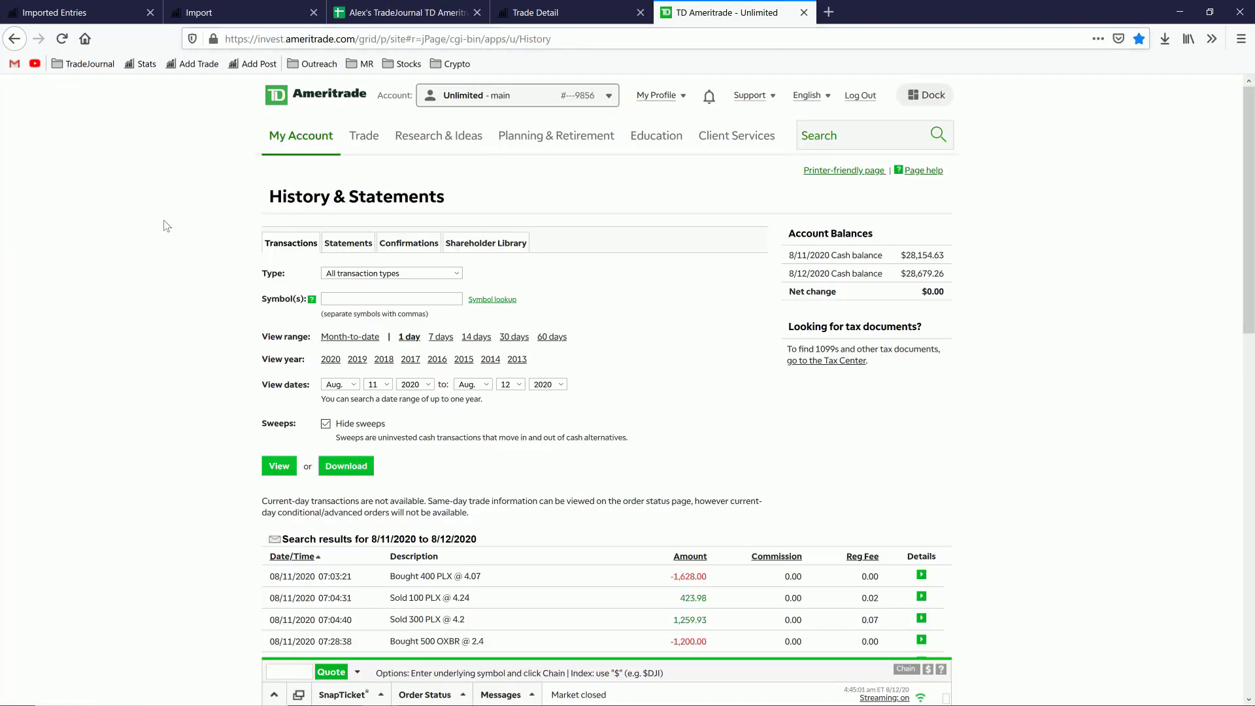
pyautogui.moveTo(299, 140)
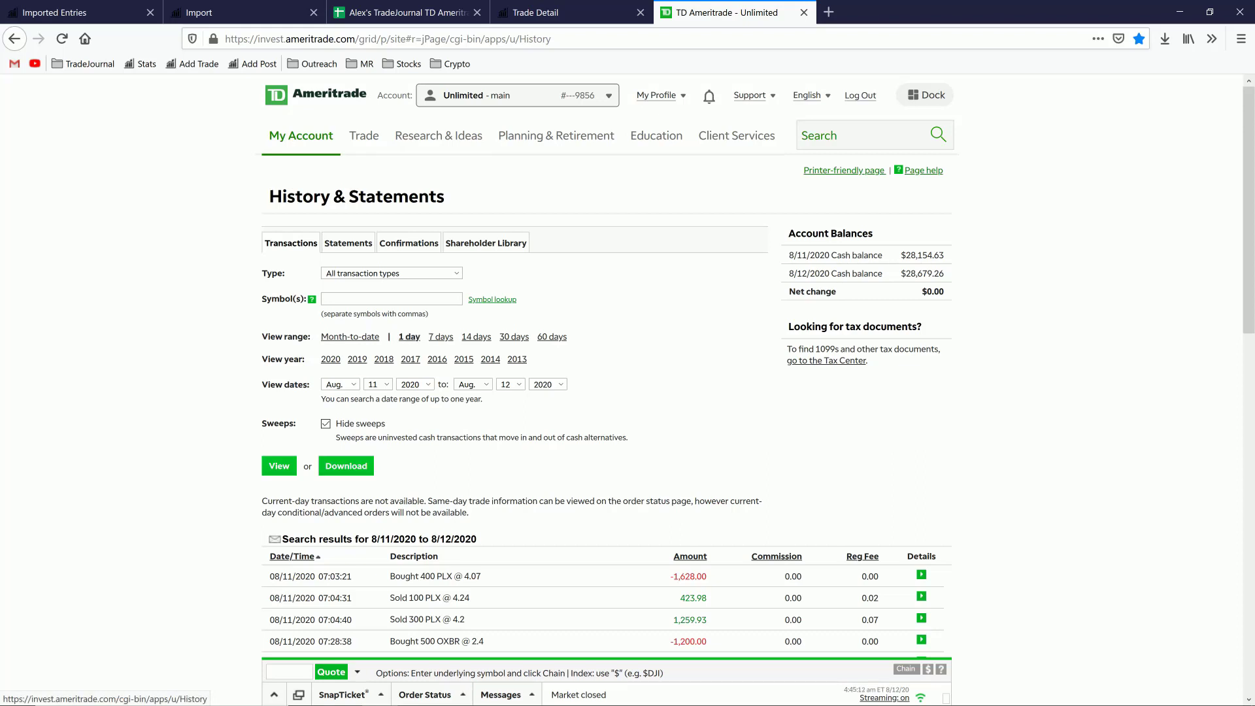
pyautogui.click(411, 337)
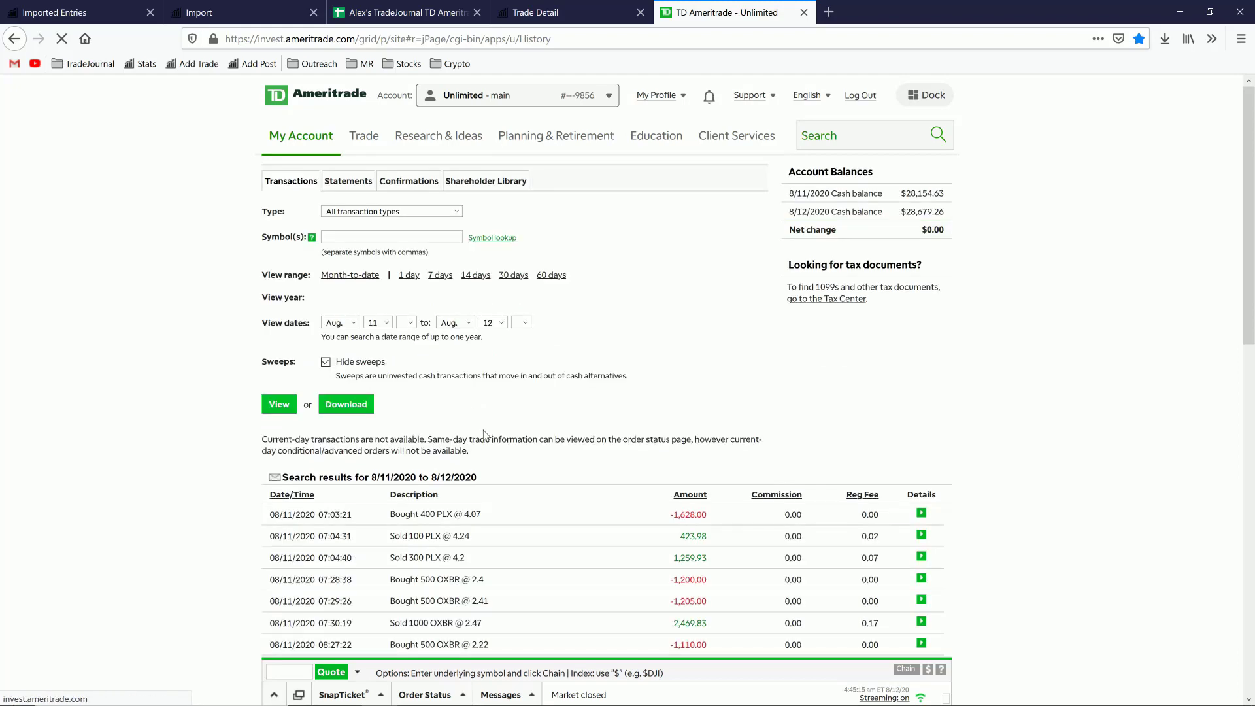
pyautogui.scroll(-3, 474, 437)
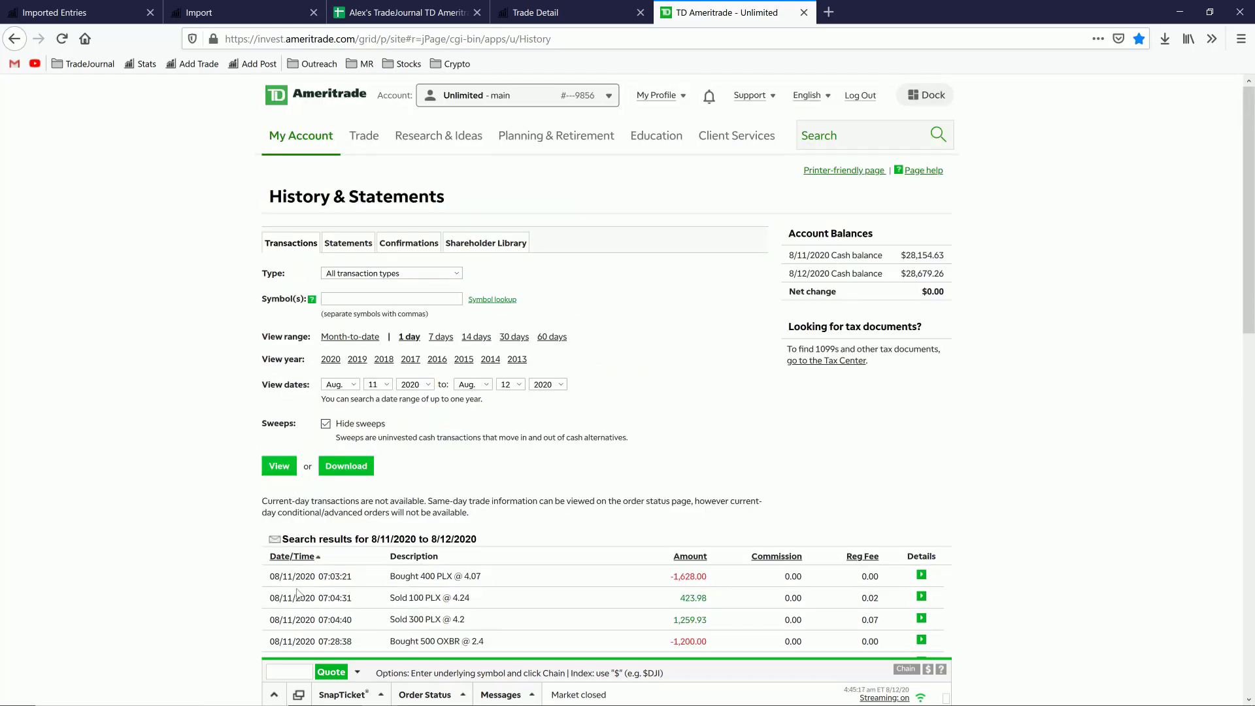
# Switch to thinkorswim to view the OXBR chart with its trade markers, and minimize it to return to the browser
pyautogui.hotkey('alt', 'Tab')
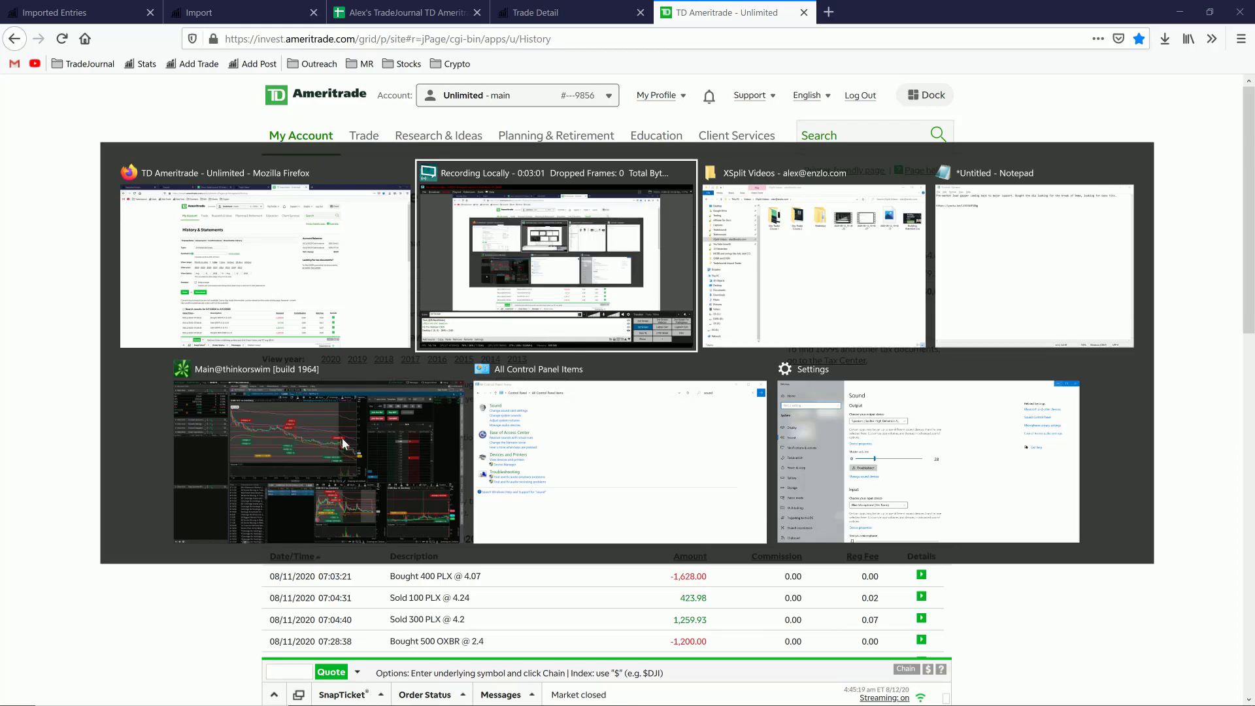
pyautogui.click(206, 504)
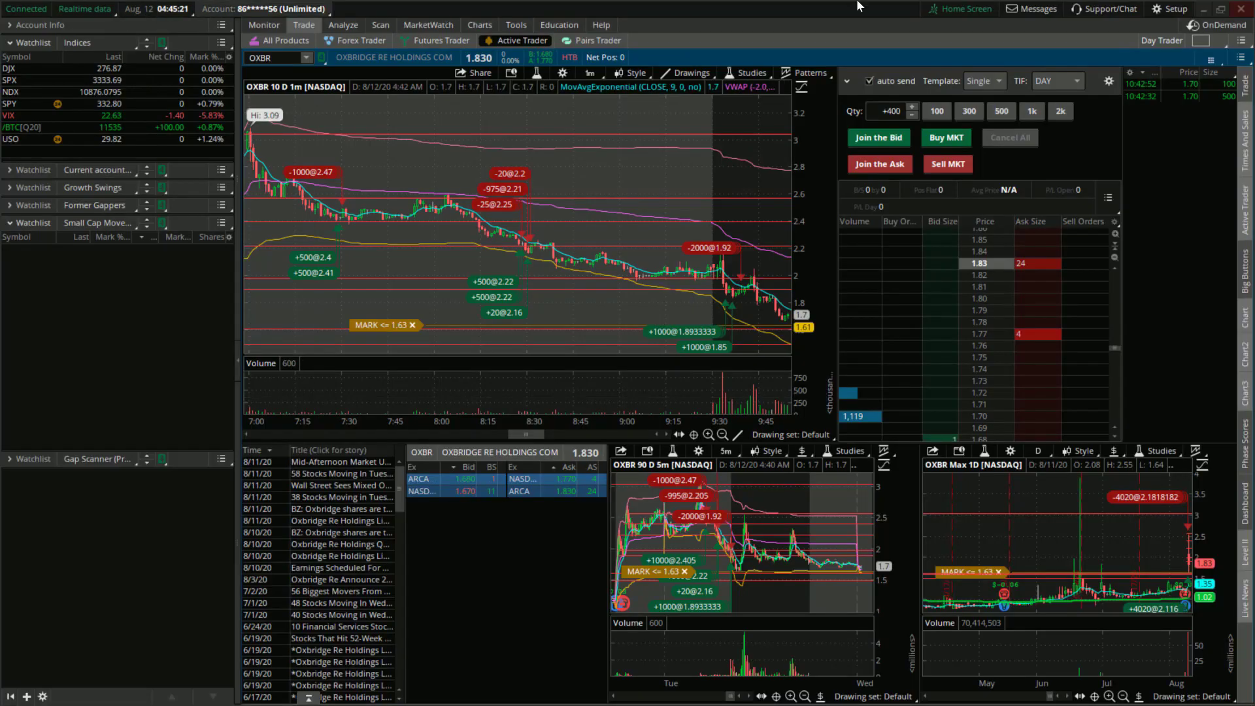
pyautogui.click(1203, 9)
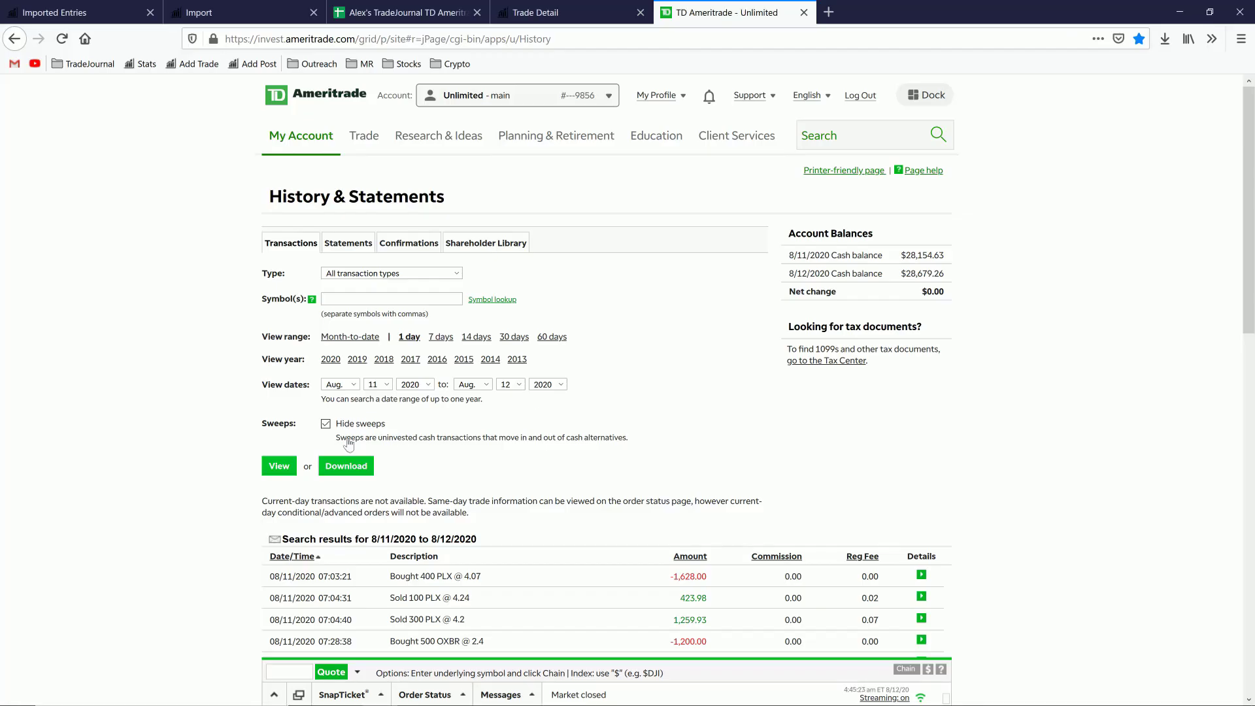
# Look through the listed TD Ameritrade transactions, and read the conversion sheet's instruction for copying all of them
pyautogui.scroll(-2, 755, 359)
pyautogui.scroll(-5, 756, 359)
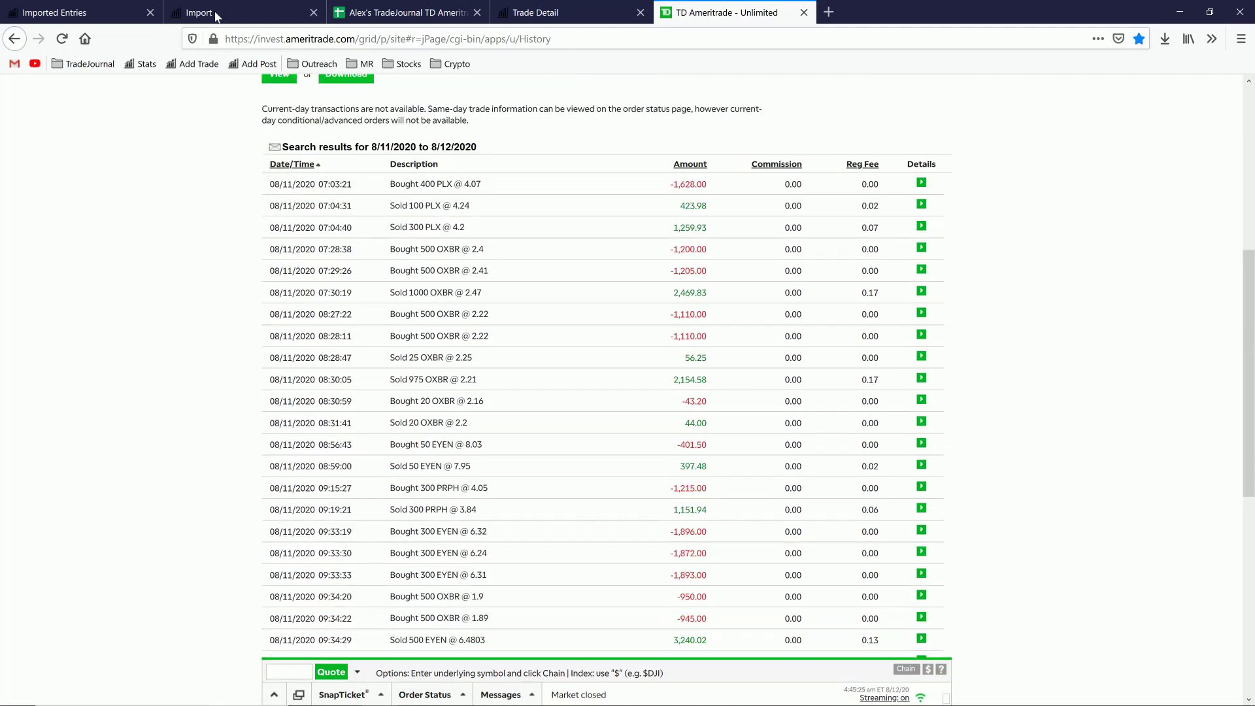
pyautogui.click(444, 18)
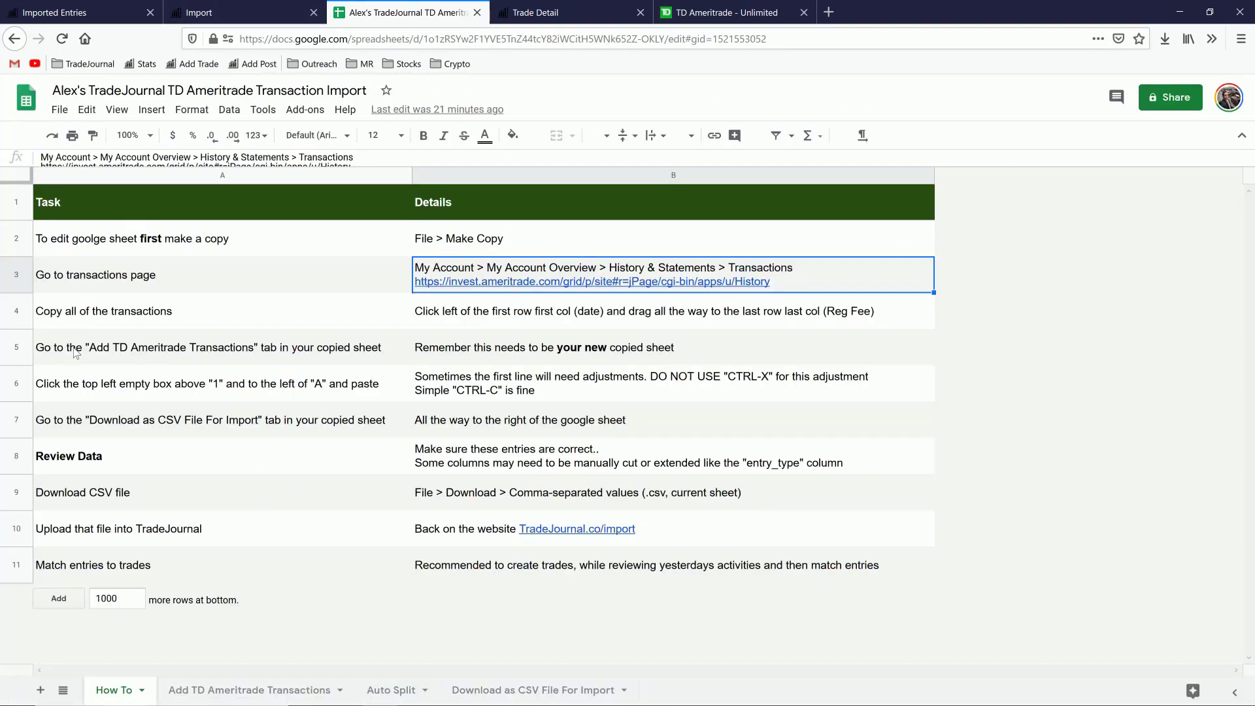
pyautogui.click(101, 326)
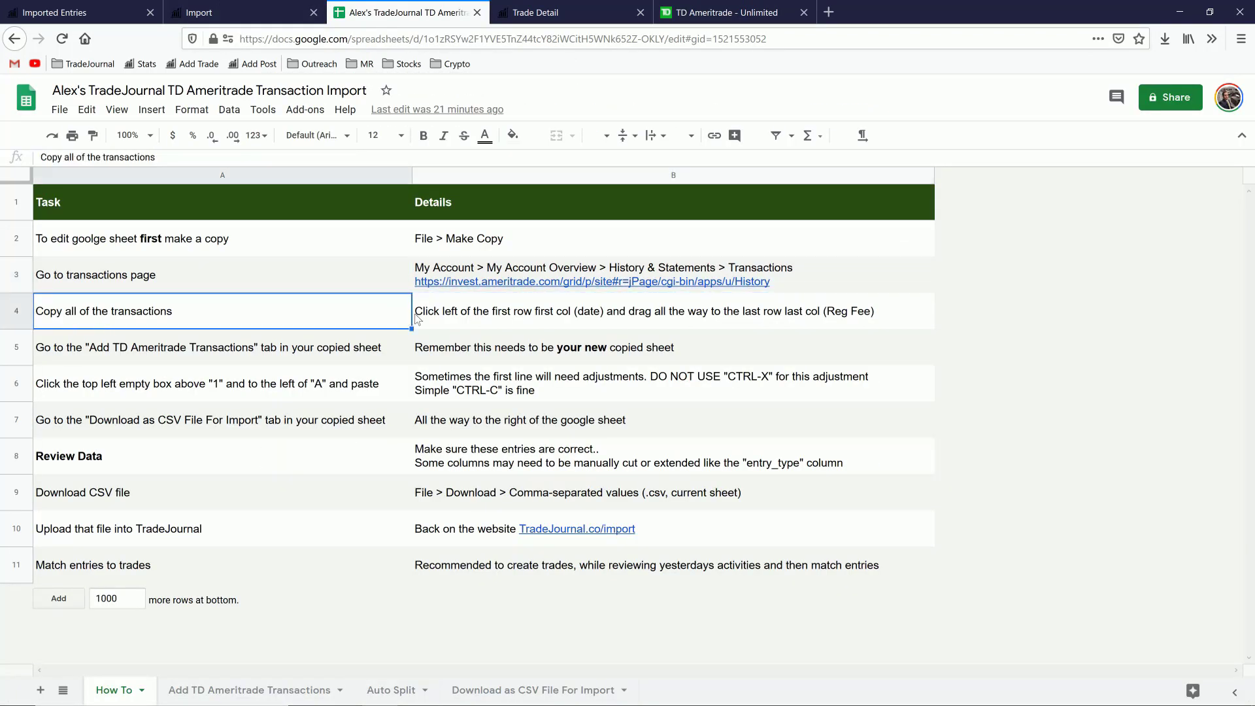
pyautogui.click(436, 323)
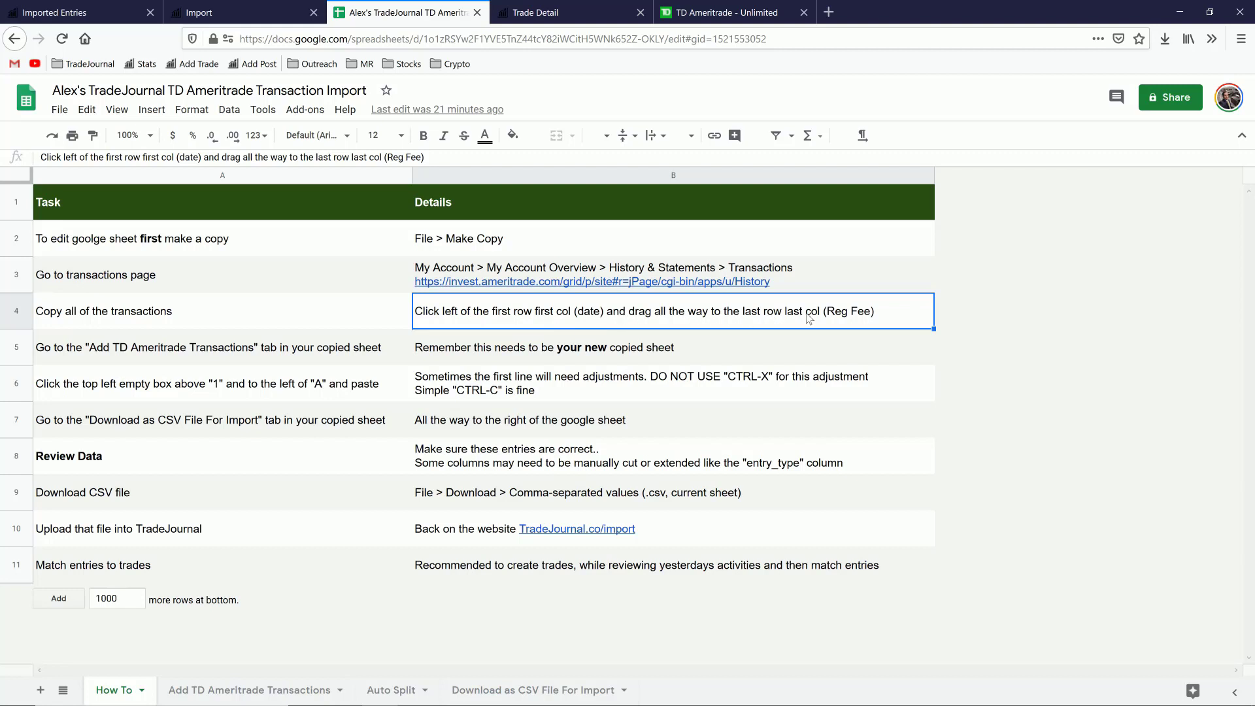
# Copy all TD Ameritrade transaction rows, from the date of the first row through the Reg Fee of the last row
pyautogui.click(727, 14)
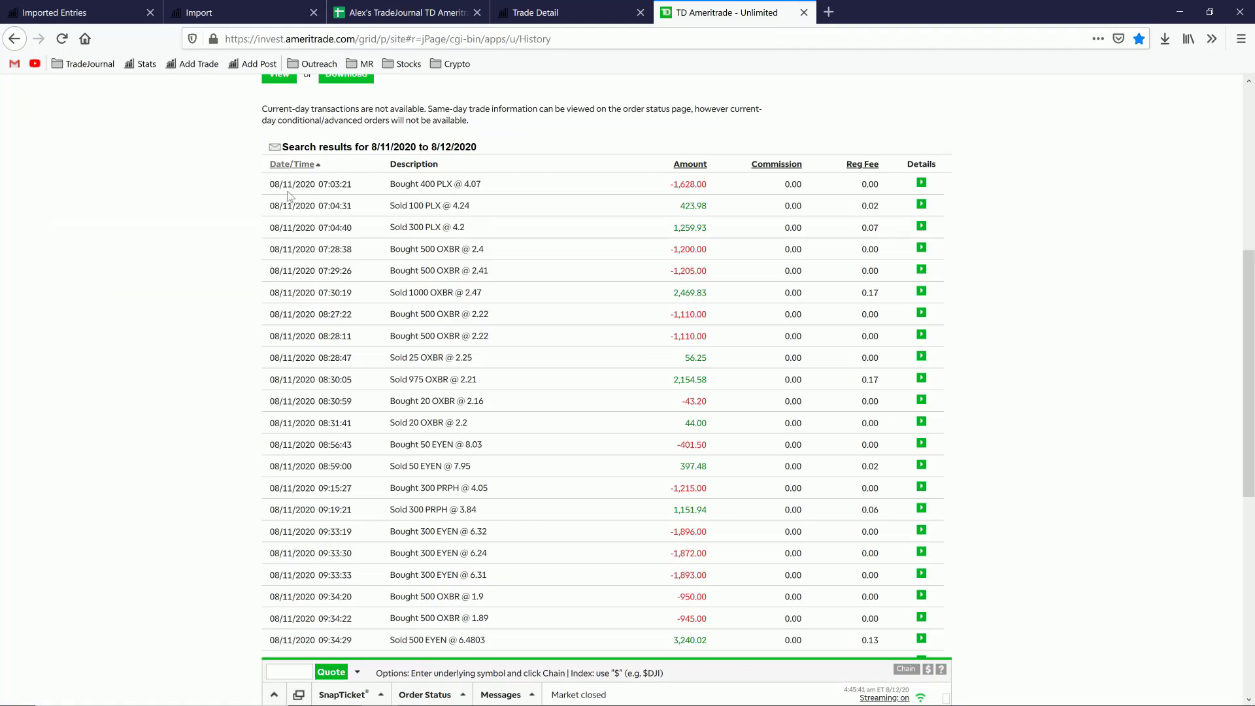
pyautogui.moveTo(267, 189); pyautogui.dragTo(357, 191)
pyautogui.click(360, 193)
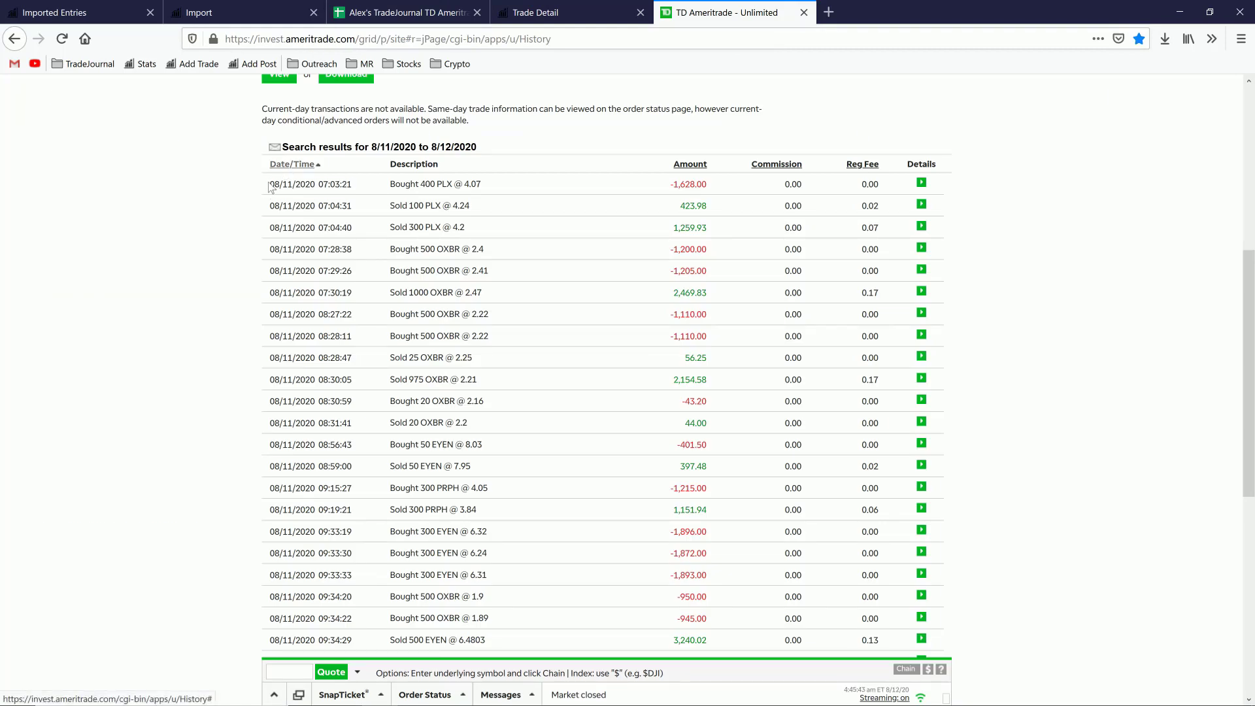
pyautogui.moveTo(280, 184); pyautogui.dragTo(888, 454)
pyautogui.scroll(-2, 836, 425)
pyautogui.scroll(2, 856, 420)
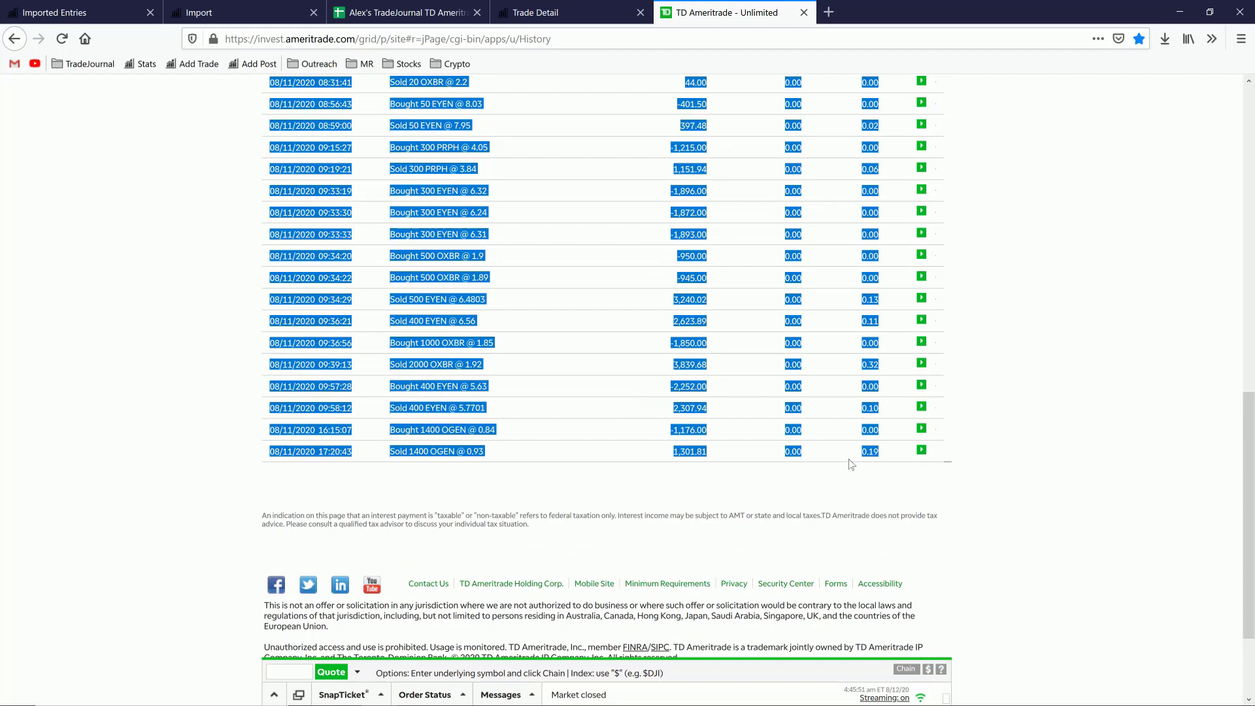
pyautogui.moveTo(846, 463); pyautogui.dragTo(800, 479)
pyautogui.click(798, 482)
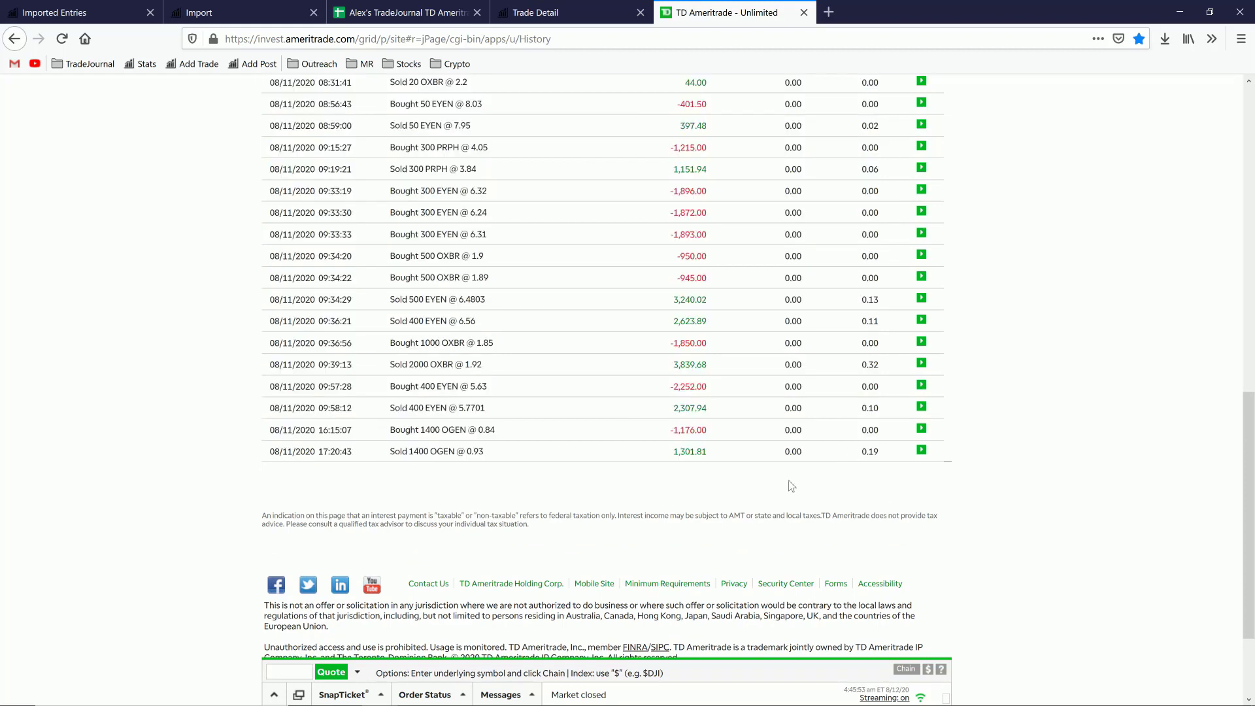
pyautogui.scroll(10, 794, 484)
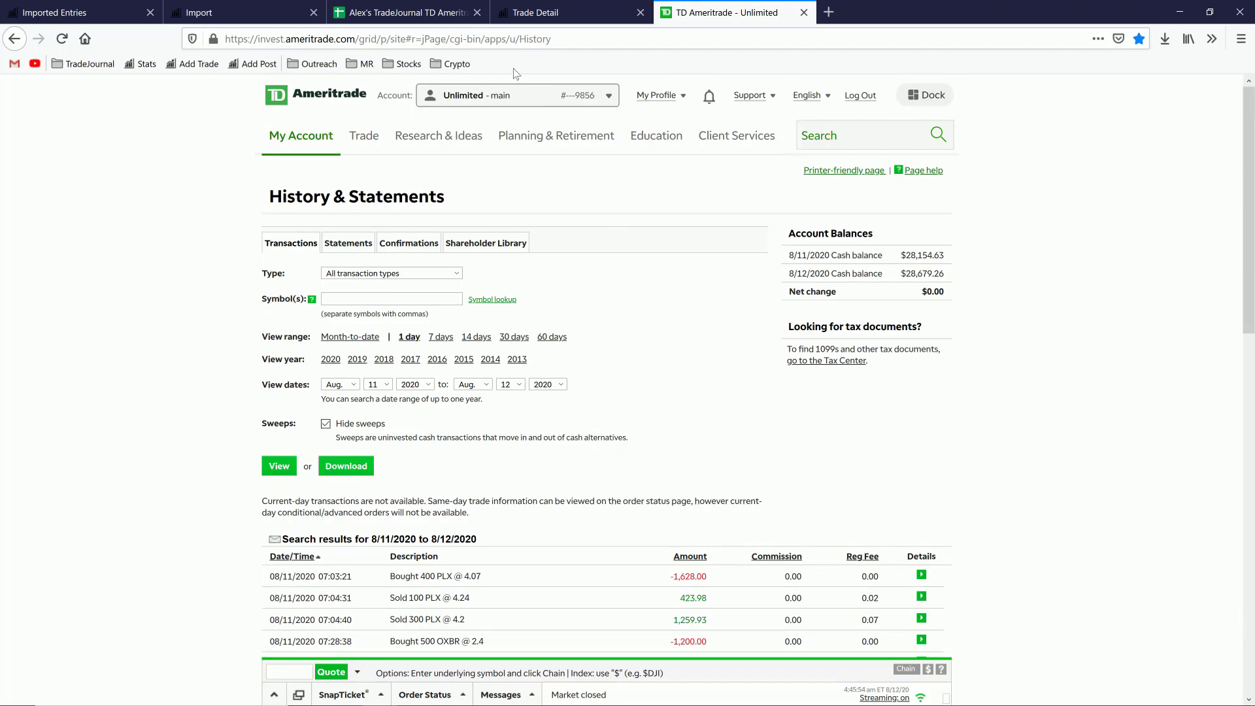
# Read the conversion sheet's instructions on which sheet and which spot the copied transactions go into
pyautogui.click(384, 14)
pyautogui.click(180, 358)
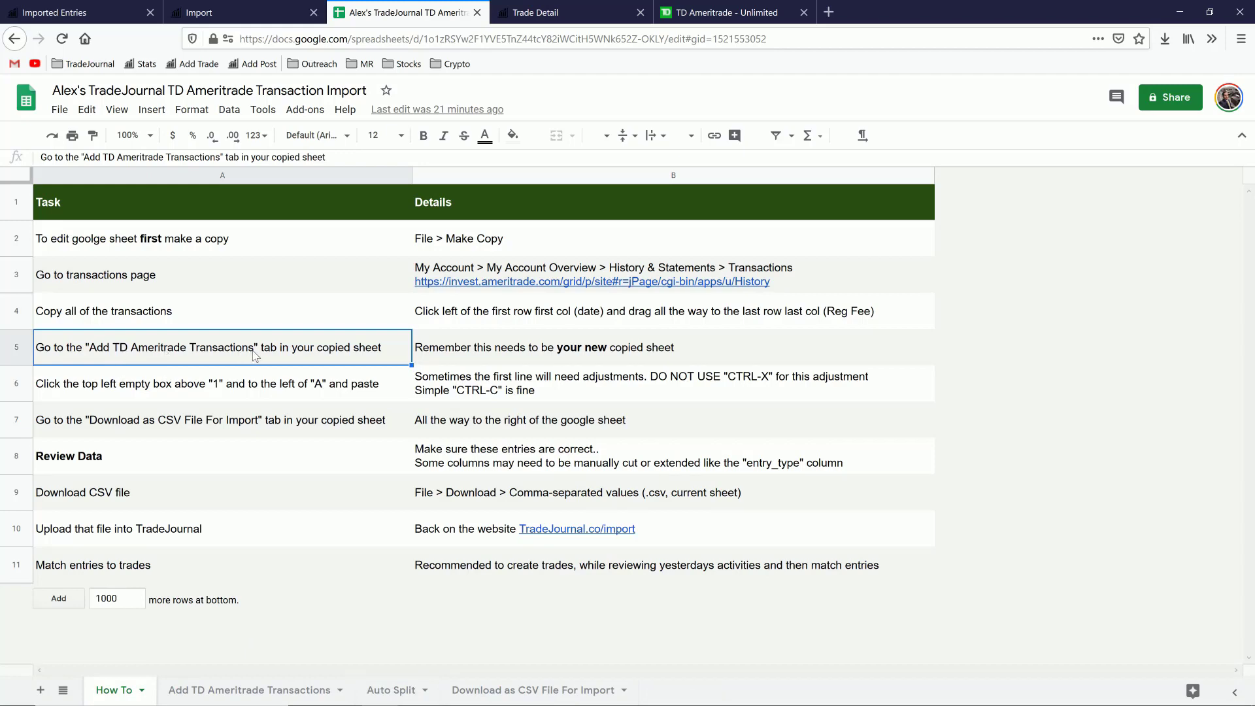
pyautogui.click(496, 359)
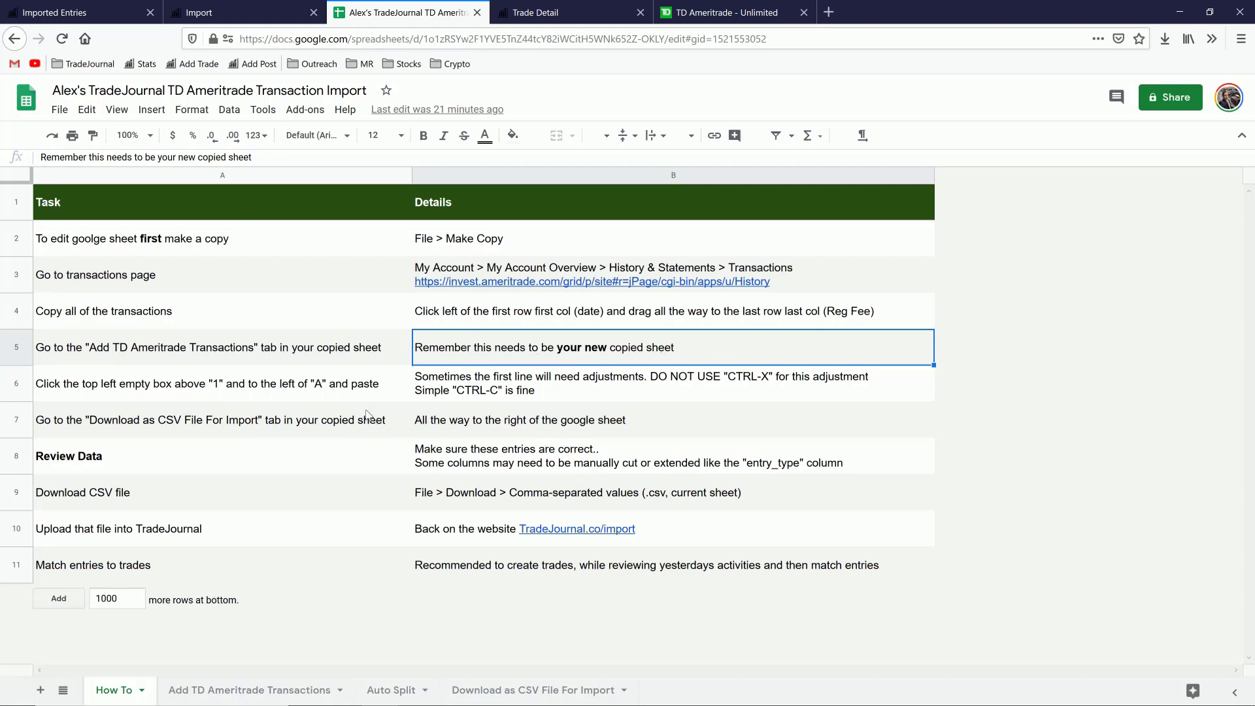
pyautogui.click(252, 683)
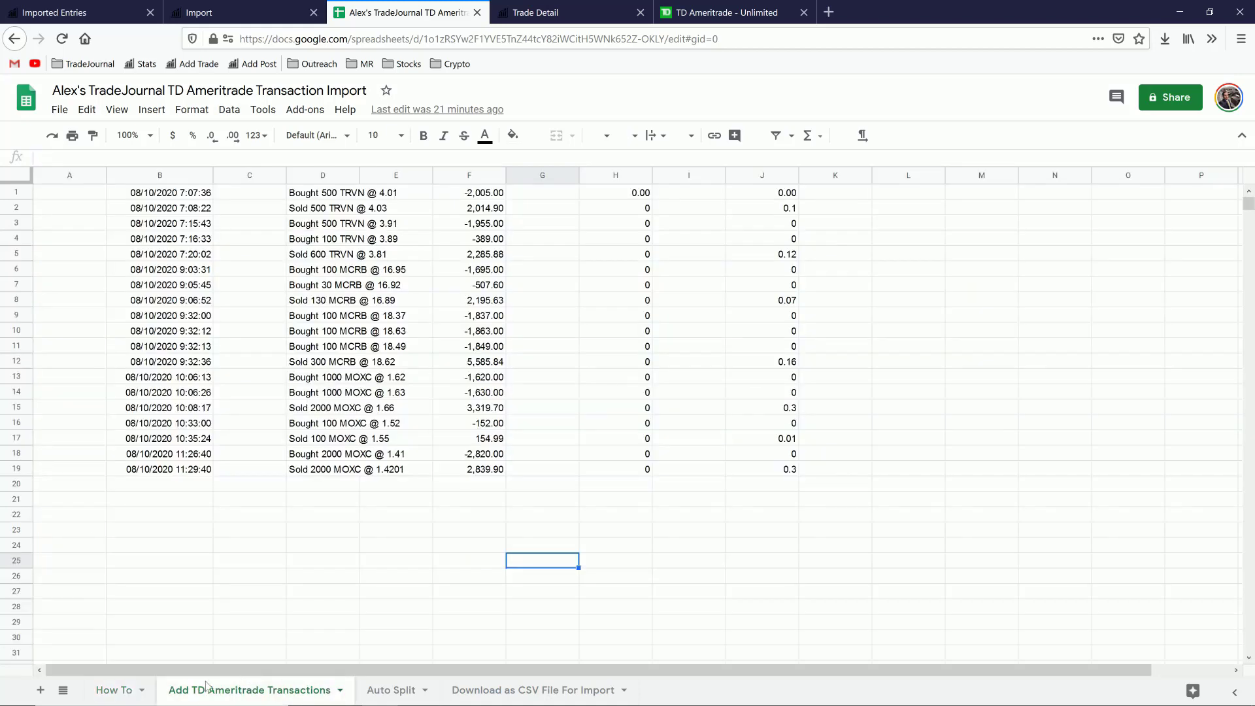
pyautogui.click(114, 690)
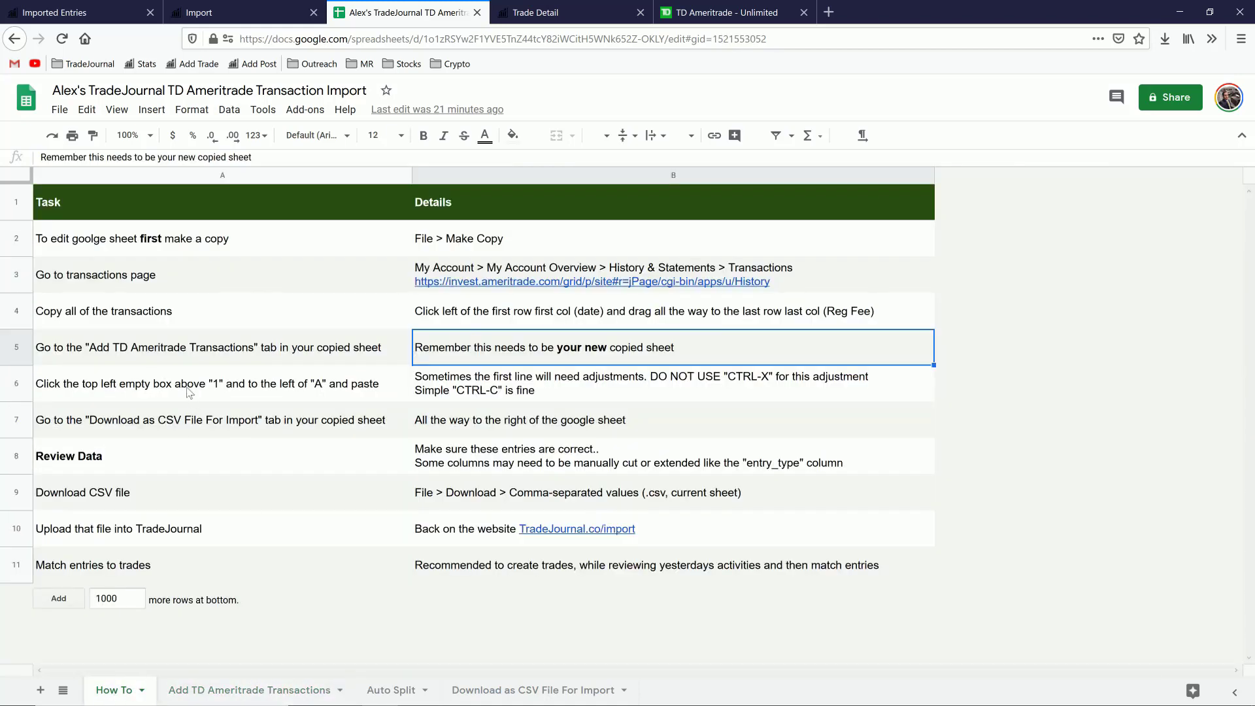
pyautogui.click(188, 392)
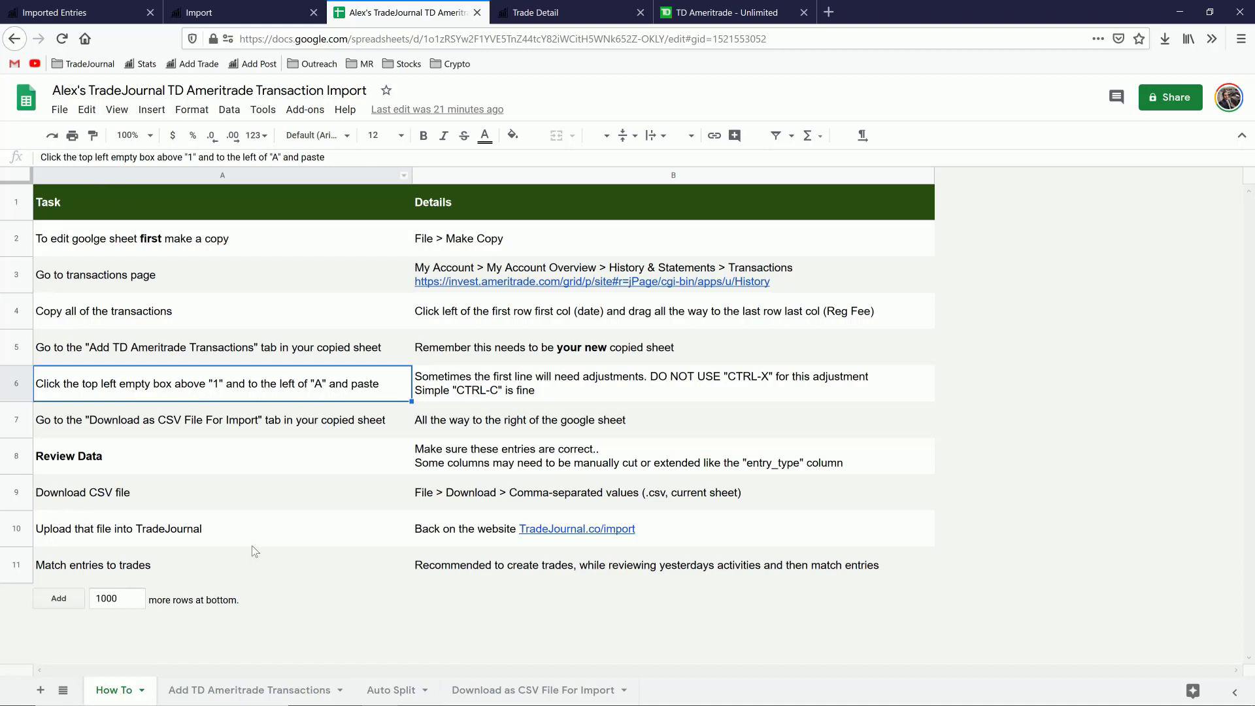
# Paste the copied transactions over the whole Add TD Ameritrade Transactions sheet, and look through the pasted rows
pyautogui.click(238, 690)
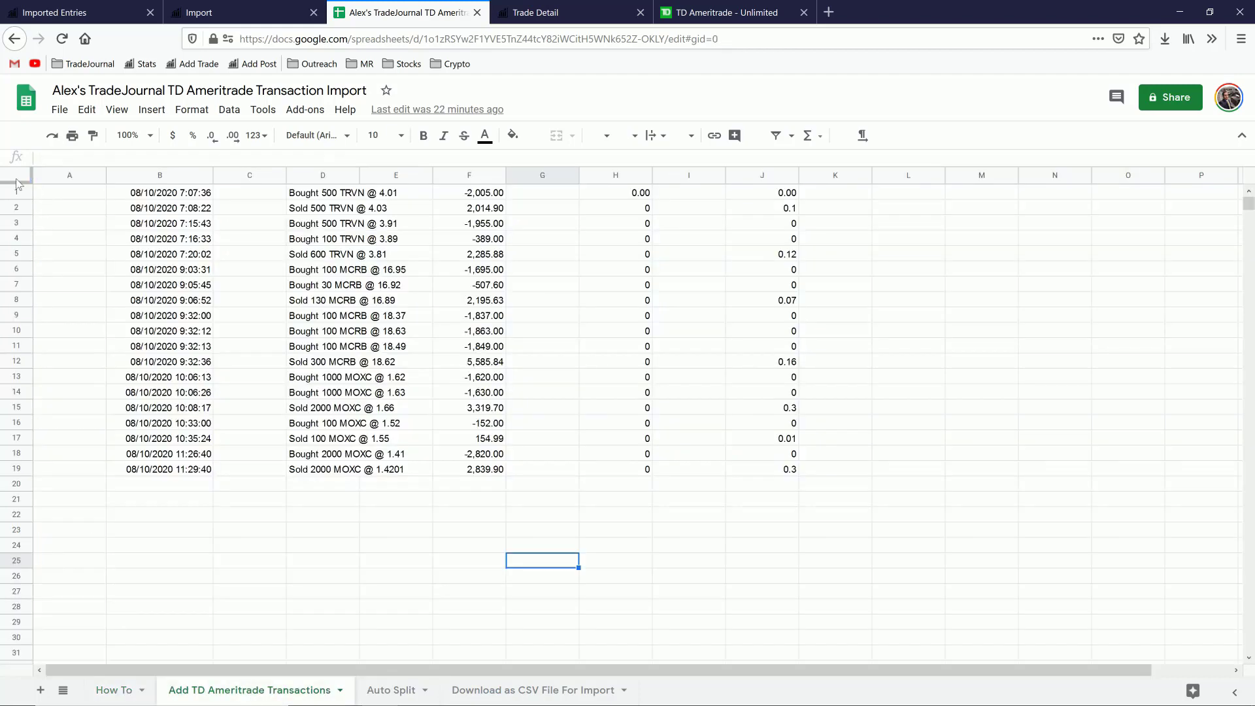
pyautogui.click(17, 182)
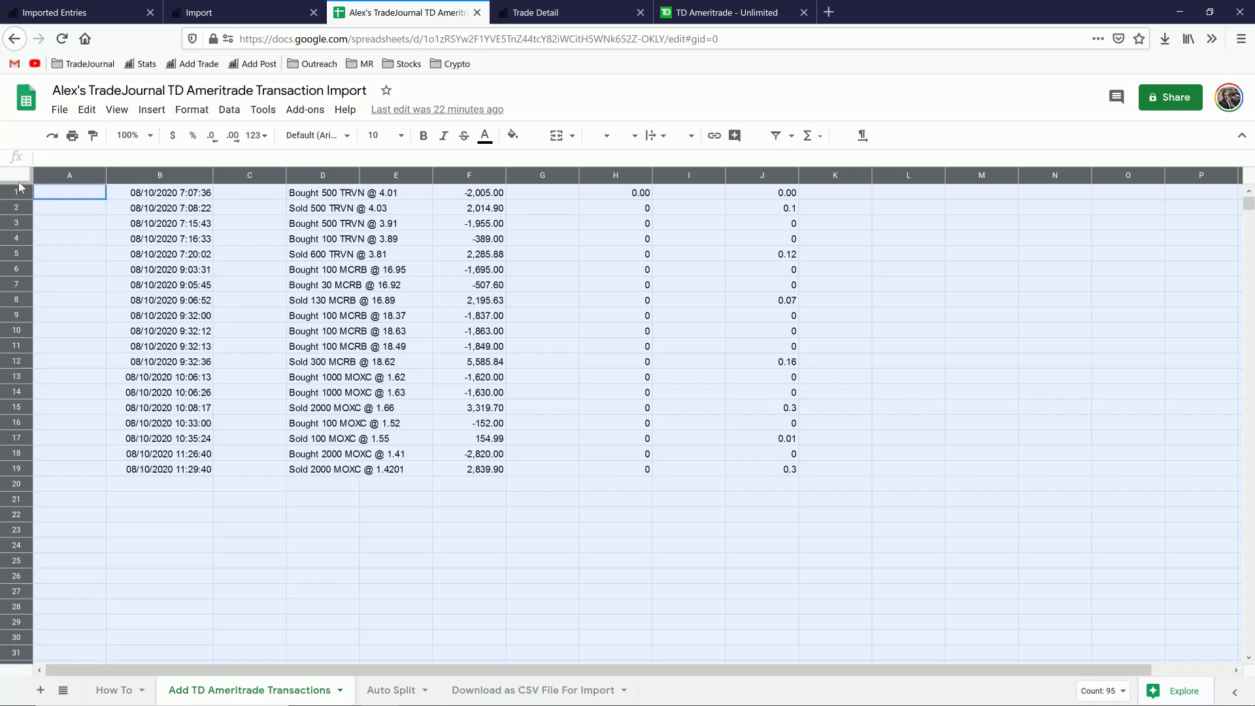
pyautogui.hotkey('ctrl', 'v')
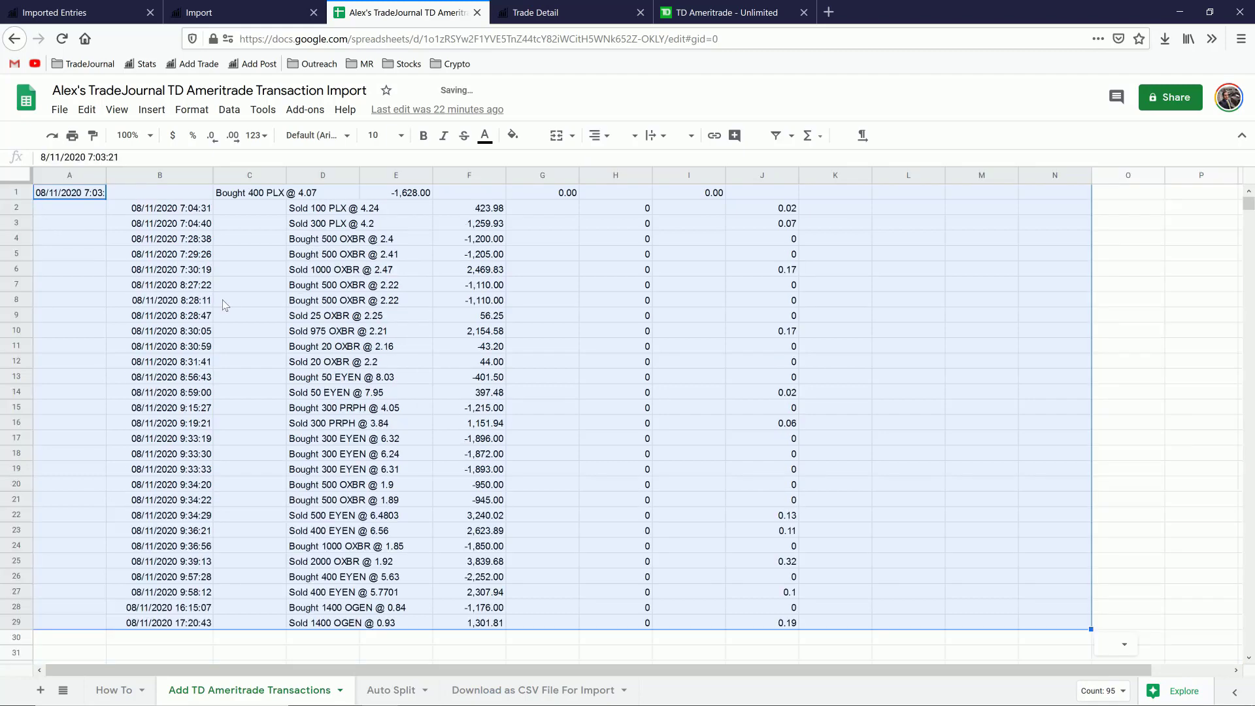
pyautogui.click(333, 335)
pyautogui.scroll(-3, 333, 335)
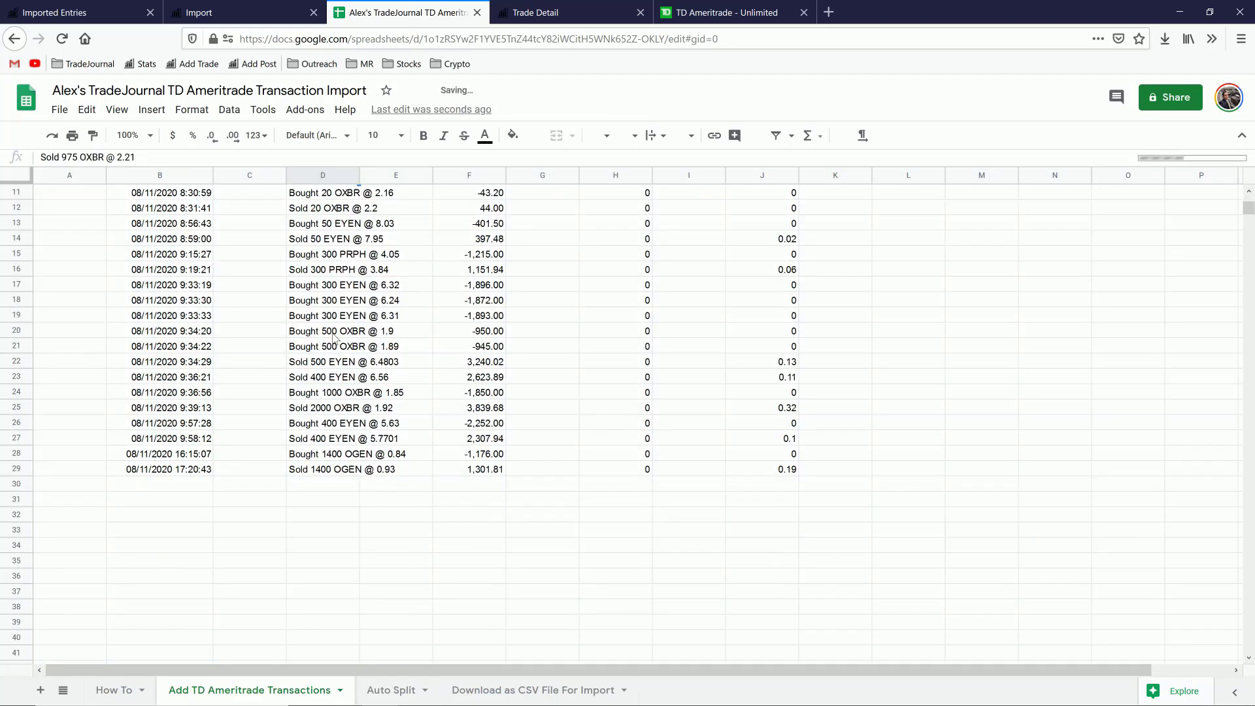
pyautogui.scroll(3, 333, 334)
# Align the first transaction with the other rows by copying A1:I1 to B1 and clearing the leftover date in A1
pyautogui.moveTo(85, 196); pyautogui.dragTo(707, 195)
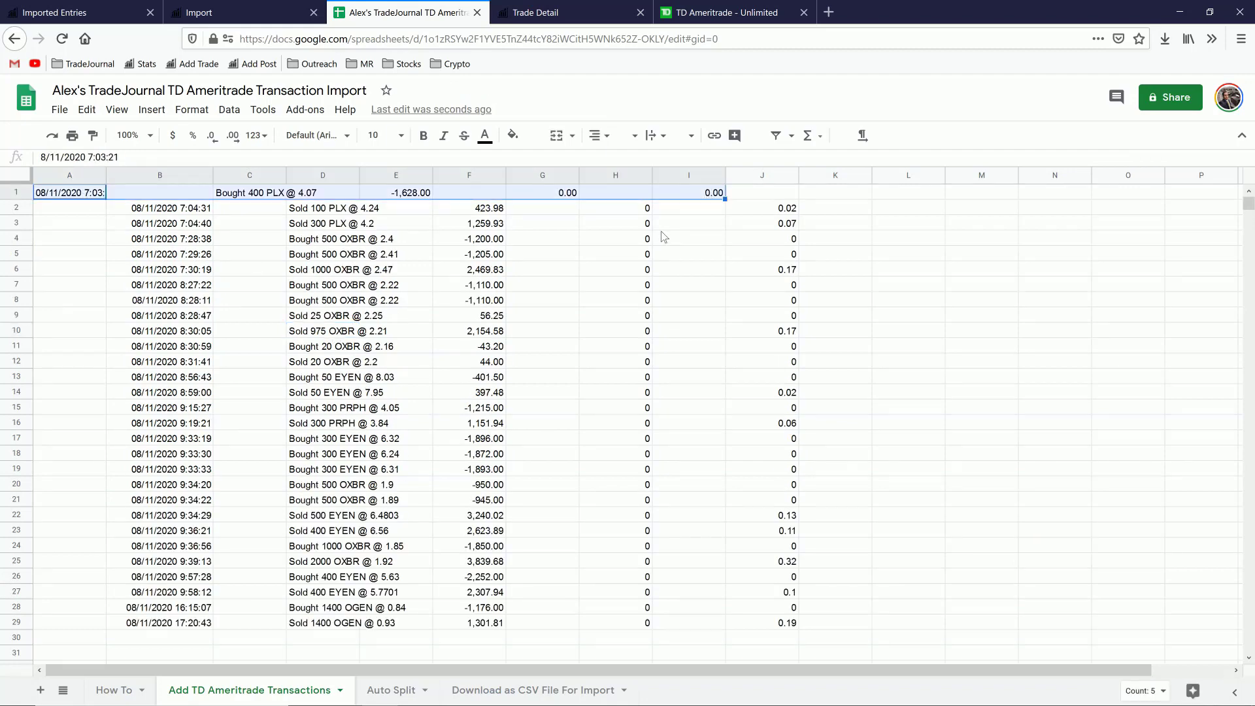
pyautogui.hotkey('ctrl', 'c')
pyautogui.click(166, 197)
pyautogui.hotkey('ctrl', 'v')
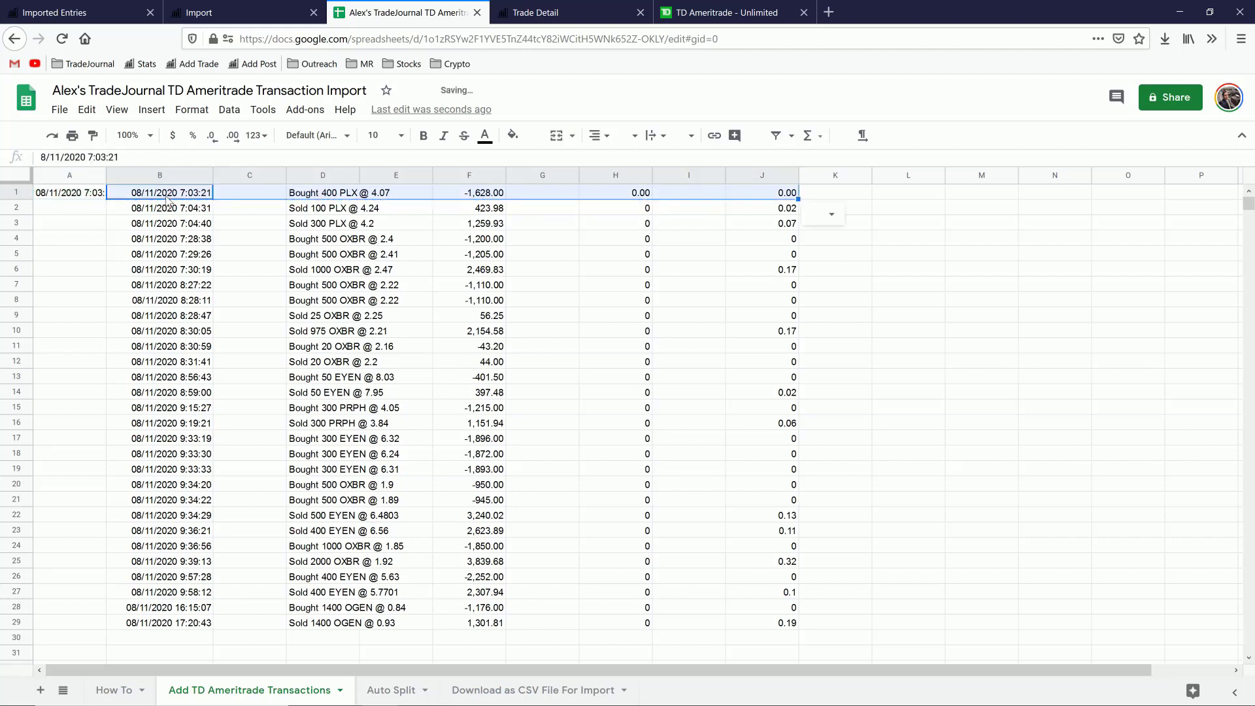
pyautogui.click(127, 253)
pyautogui.click(76, 196)
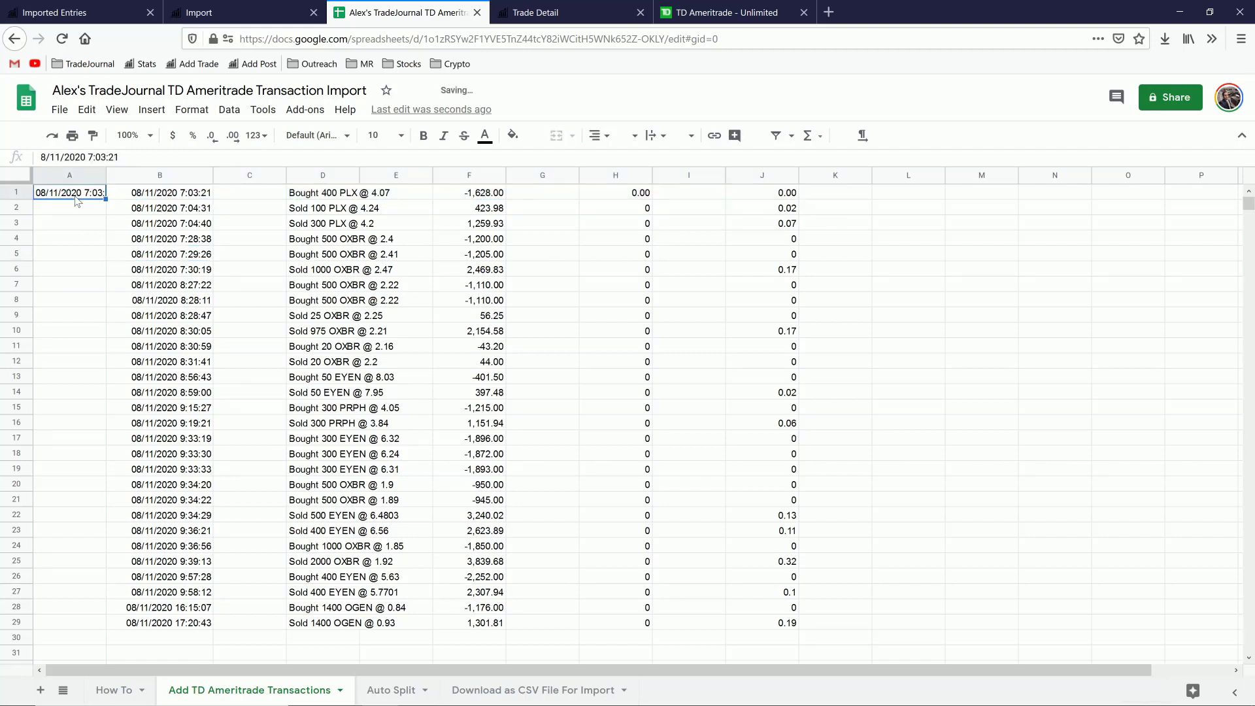
pyautogui.press('Delete')
pyautogui.scroll(-4, 512, 327)
pyautogui.scroll(4, 515, 324)
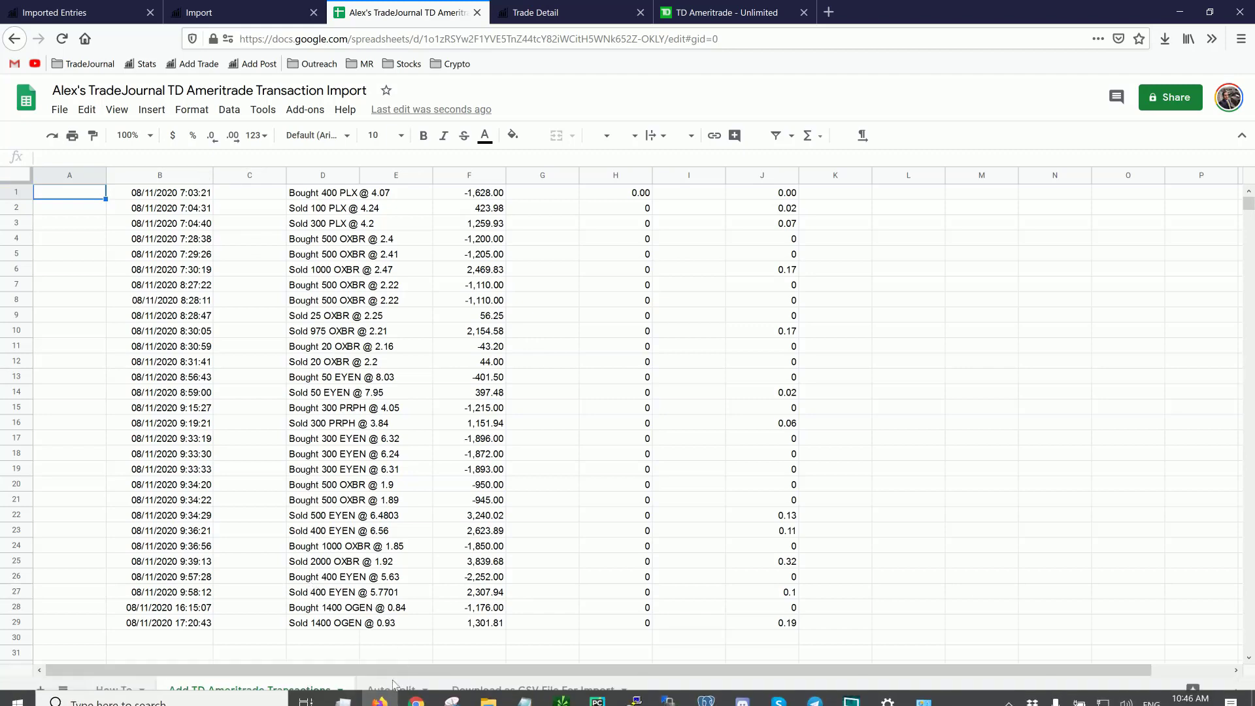
# Compare the Auto Split sheet with the pasted transactions, and inspect its quantity in B1 and SPLIT formula in A1
pyautogui.click(391, 694)
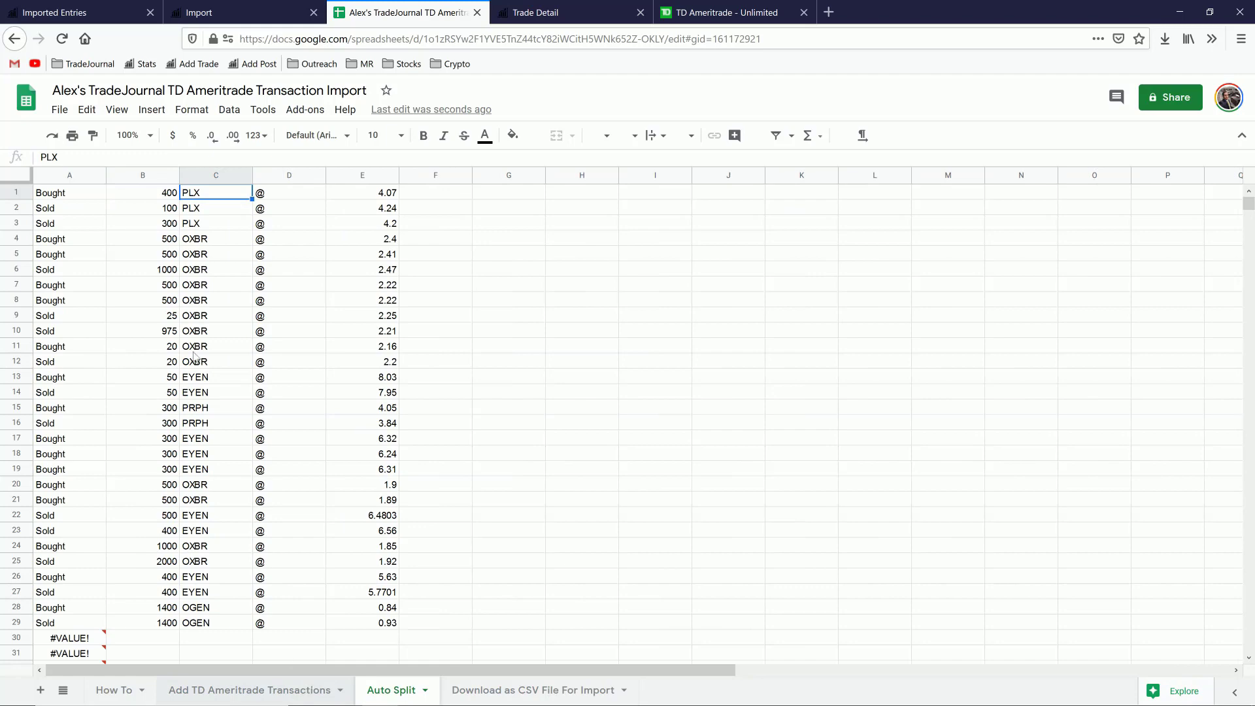
pyautogui.click(291, 690)
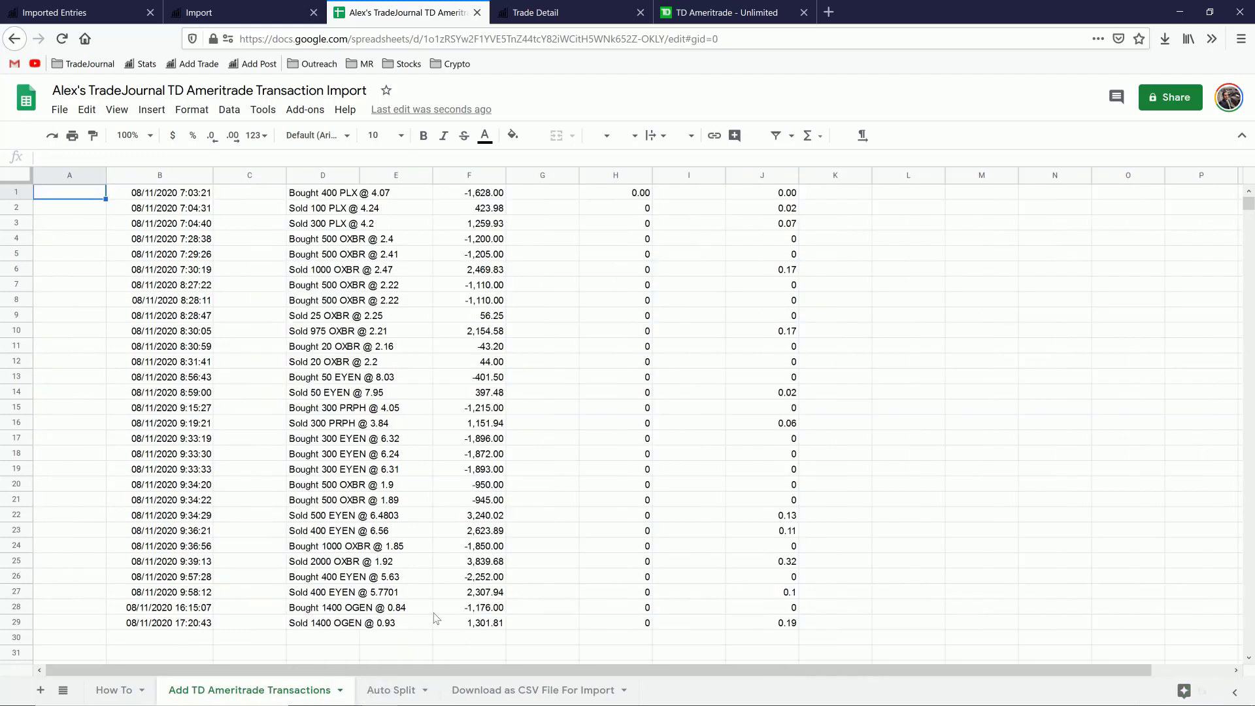
pyautogui.click(375, 692)
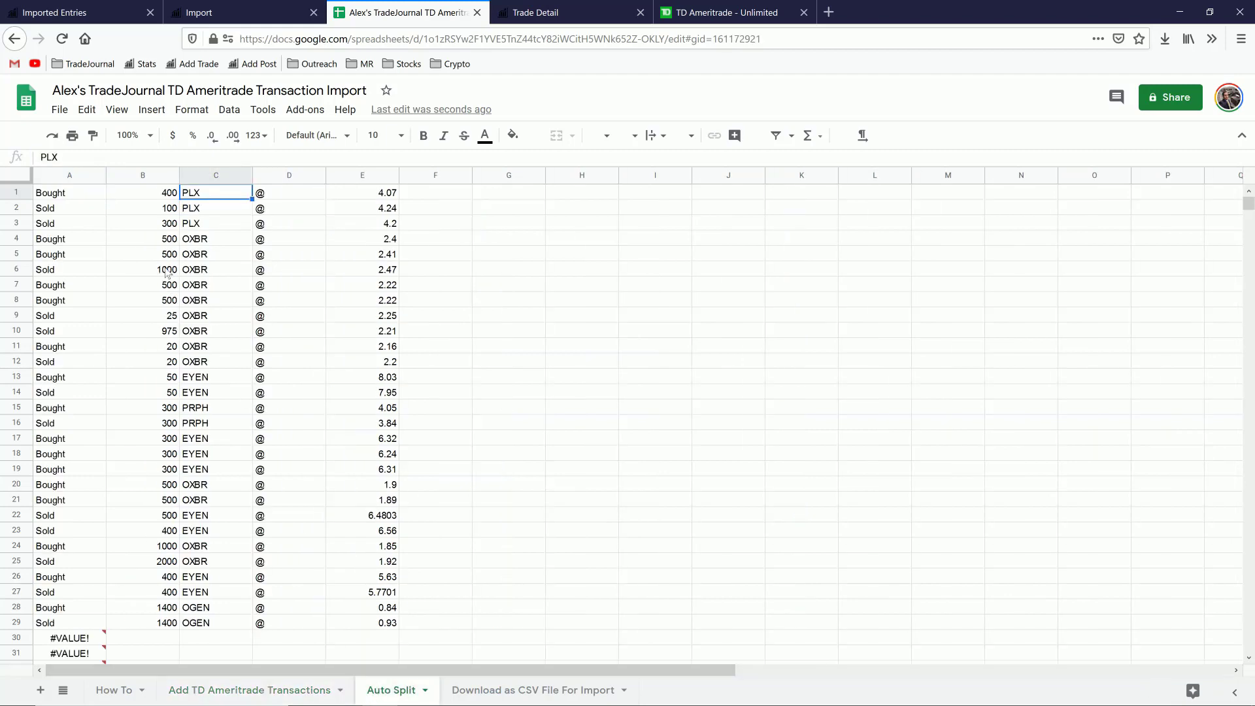
pyautogui.click(153, 196)
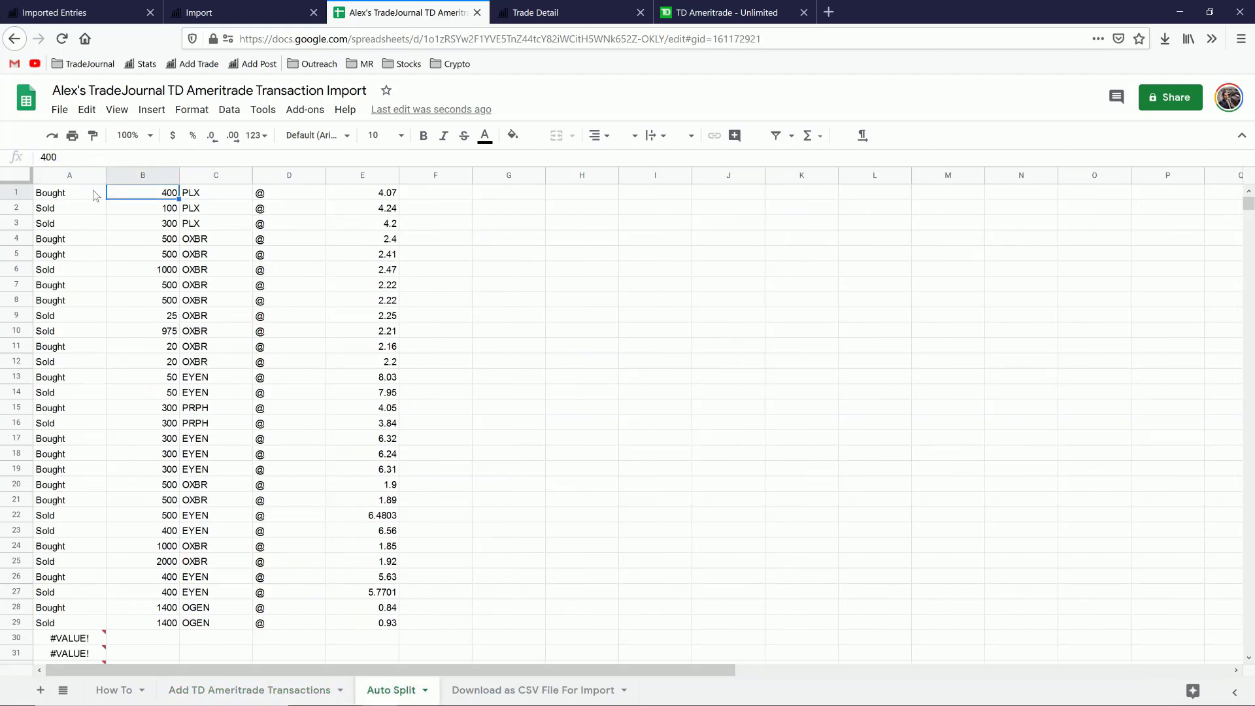
pyautogui.click(59, 196)
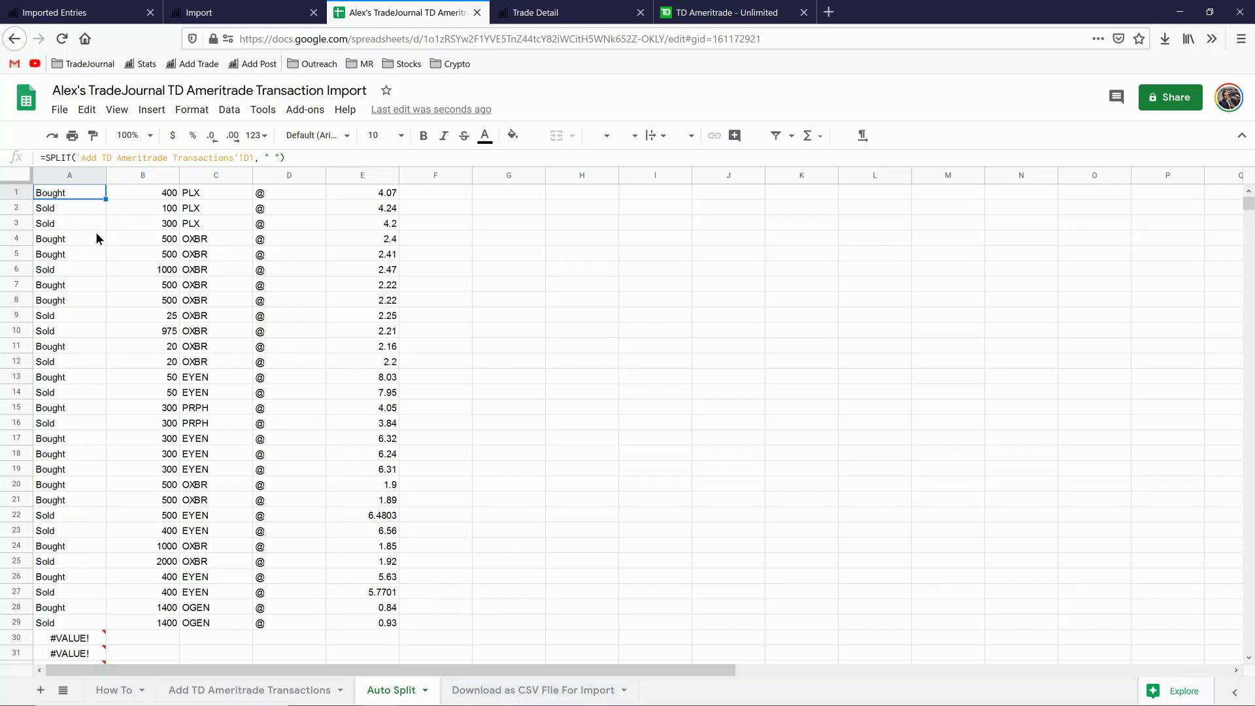
# Read the How To sheet's notes on adjusting the first line and on which sheet to open for the CSV download
pyautogui.moveTo(434, 591); pyautogui.dragTo(52, 197)
pyautogui.click(667, 412)
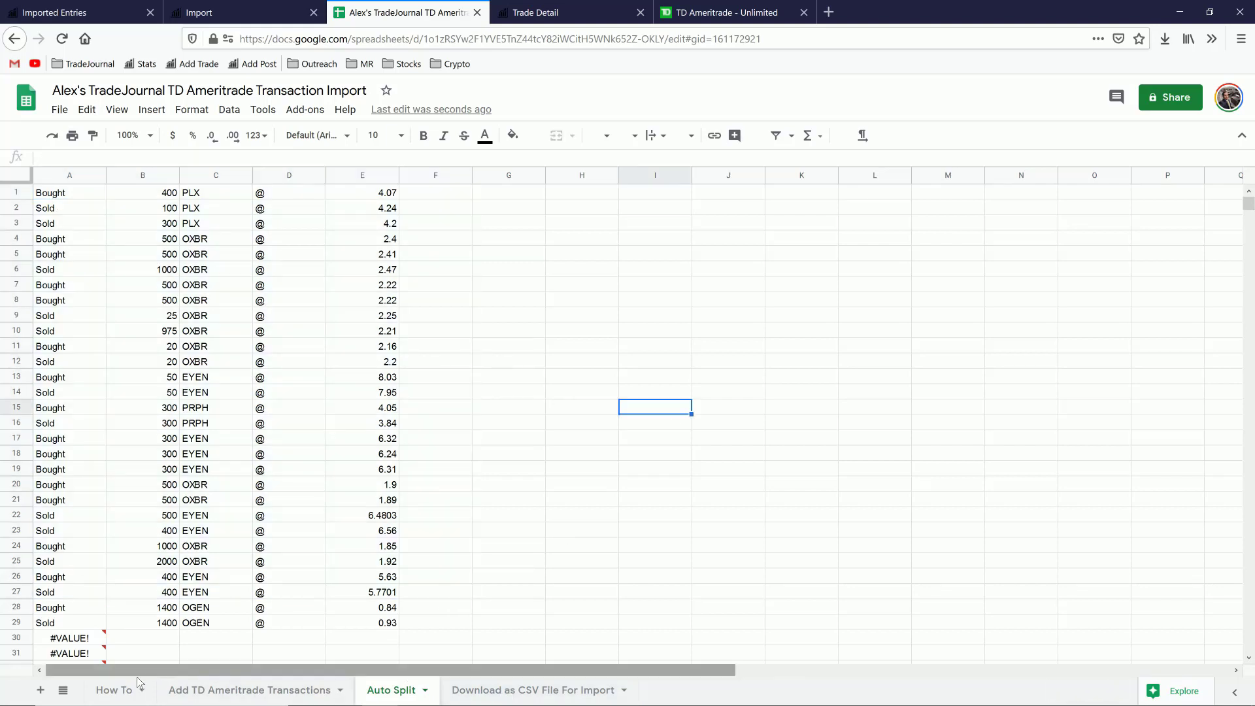
pyautogui.click(116, 691)
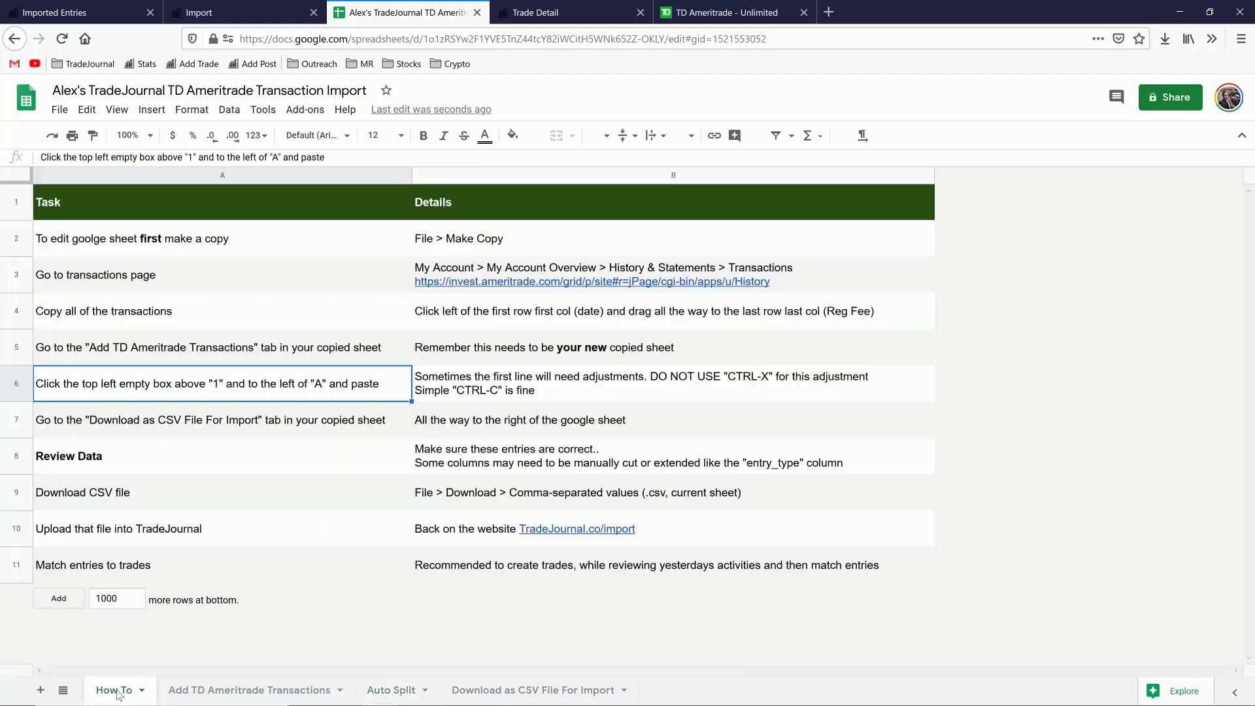
pyautogui.click(513, 389)
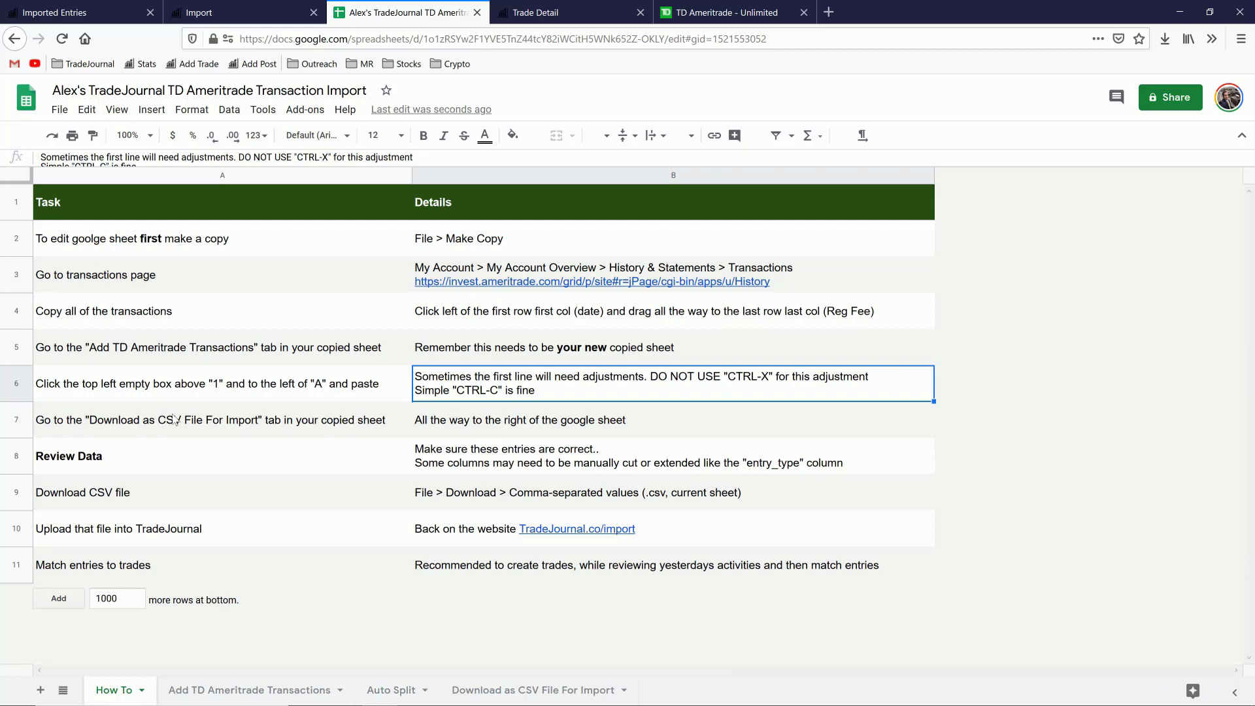
pyautogui.click(118, 431)
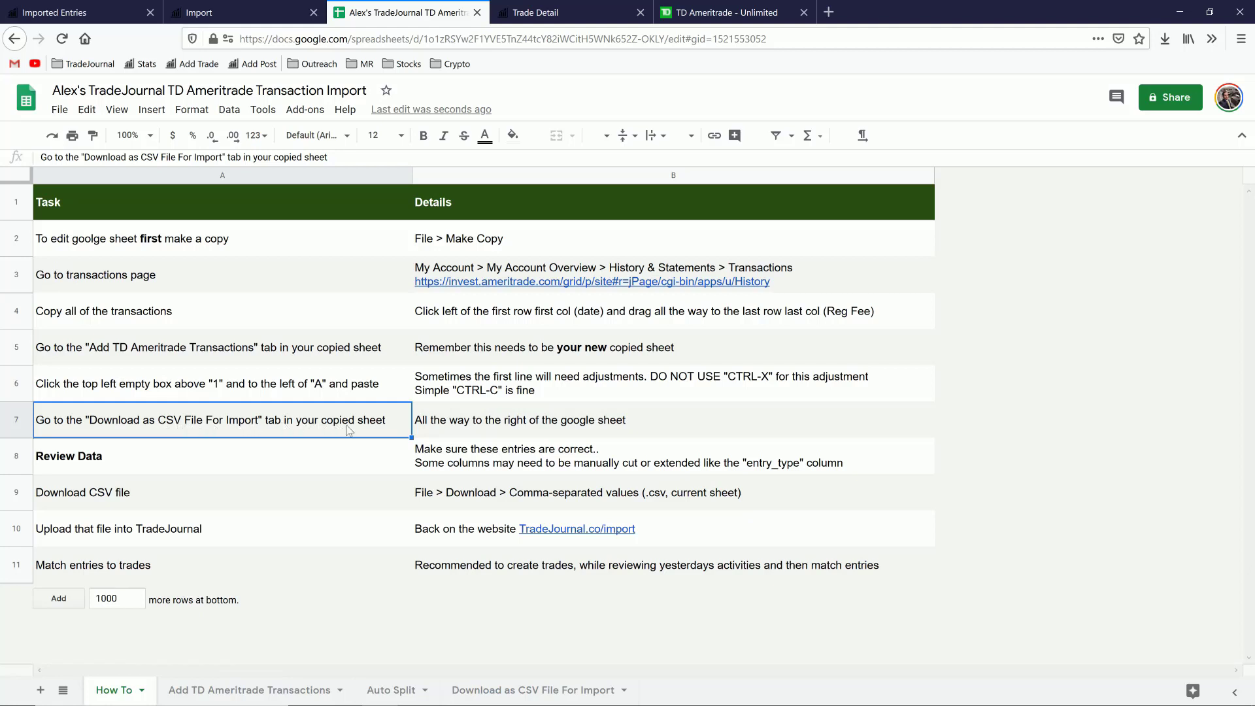
pyautogui.click(495, 424)
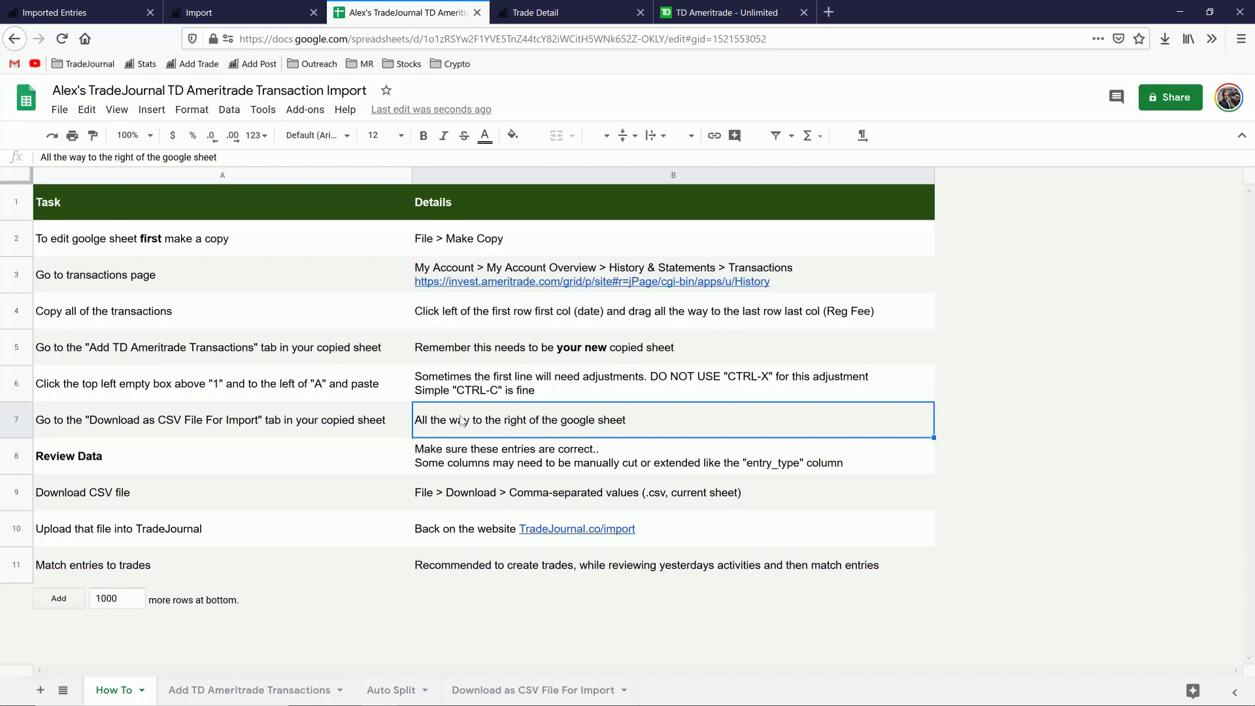
# Open the Download as CSV File For Import sheet and examine its columns from symbol to reg_fee, including the id column
pyautogui.click(538, 691)
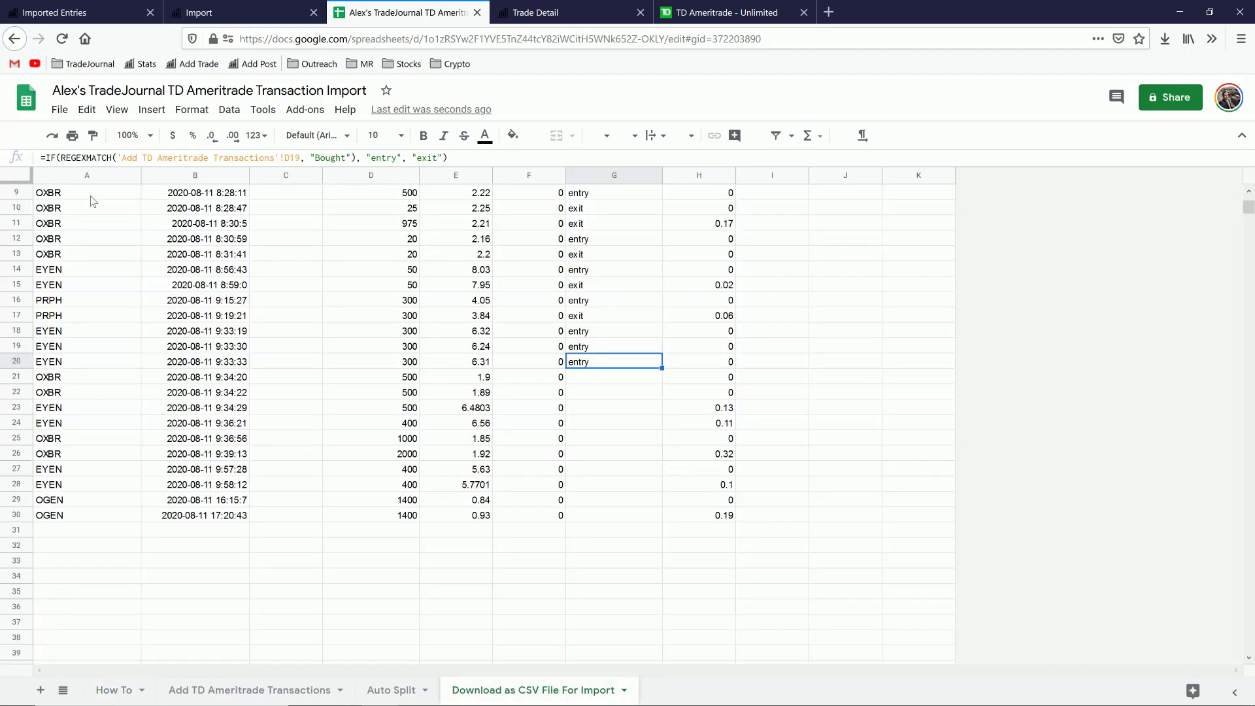
pyautogui.scroll(3, 215, 338)
pyautogui.click(822, 332)
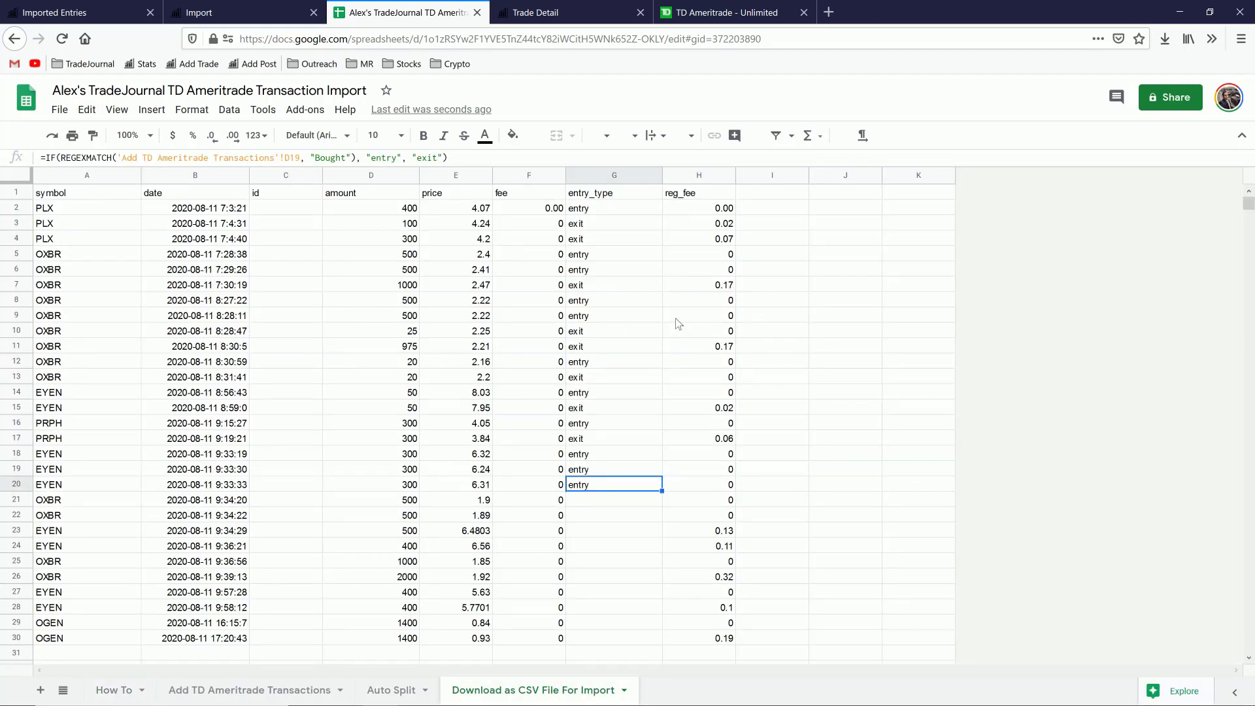
pyautogui.click(101, 196)
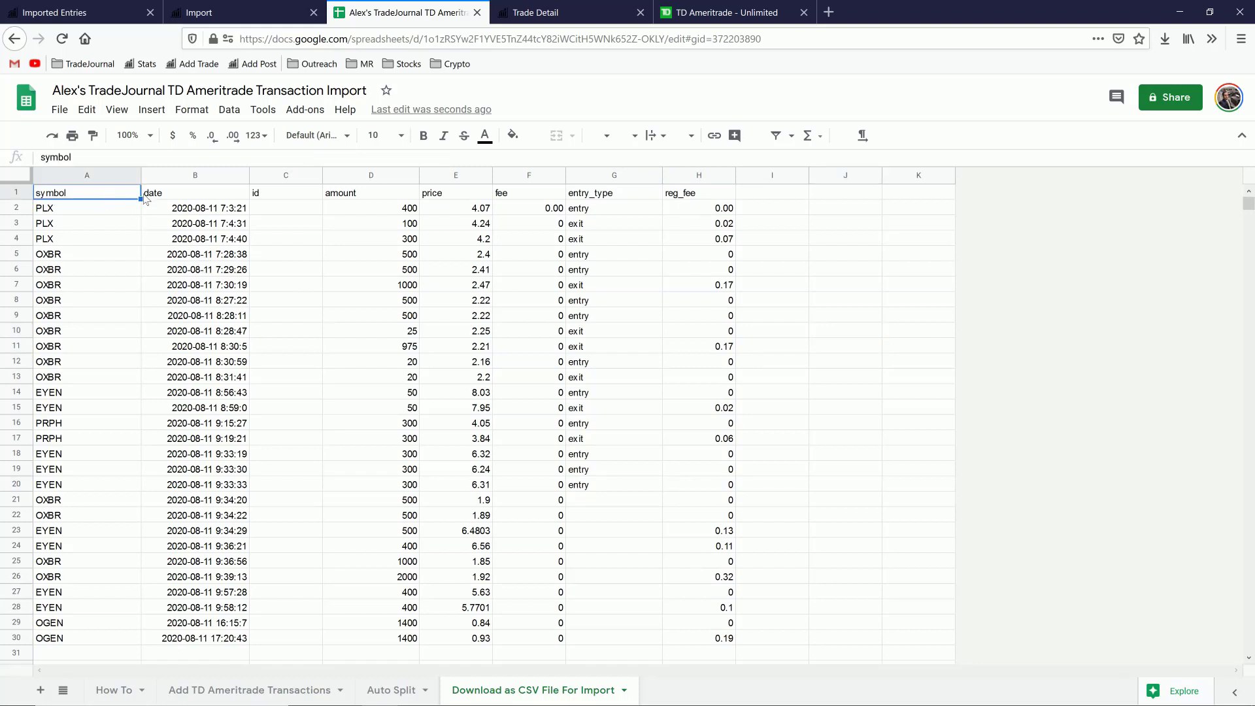
pyautogui.click(190, 196)
pyautogui.click(297, 196)
pyautogui.moveTo(294, 207); pyautogui.dragTo(284, 530)
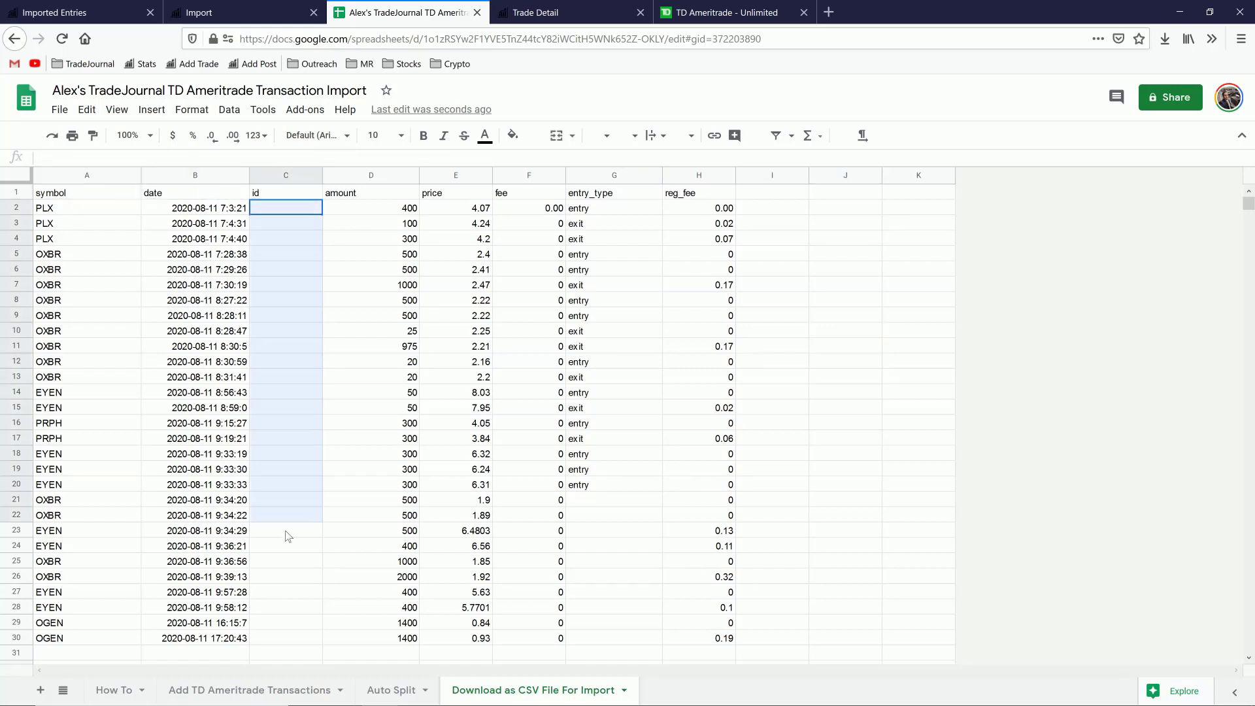
pyautogui.click(284, 531)
pyautogui.click(392, 195)
pyautogui.click(457, 196)
pyautogui.click(529, 195)
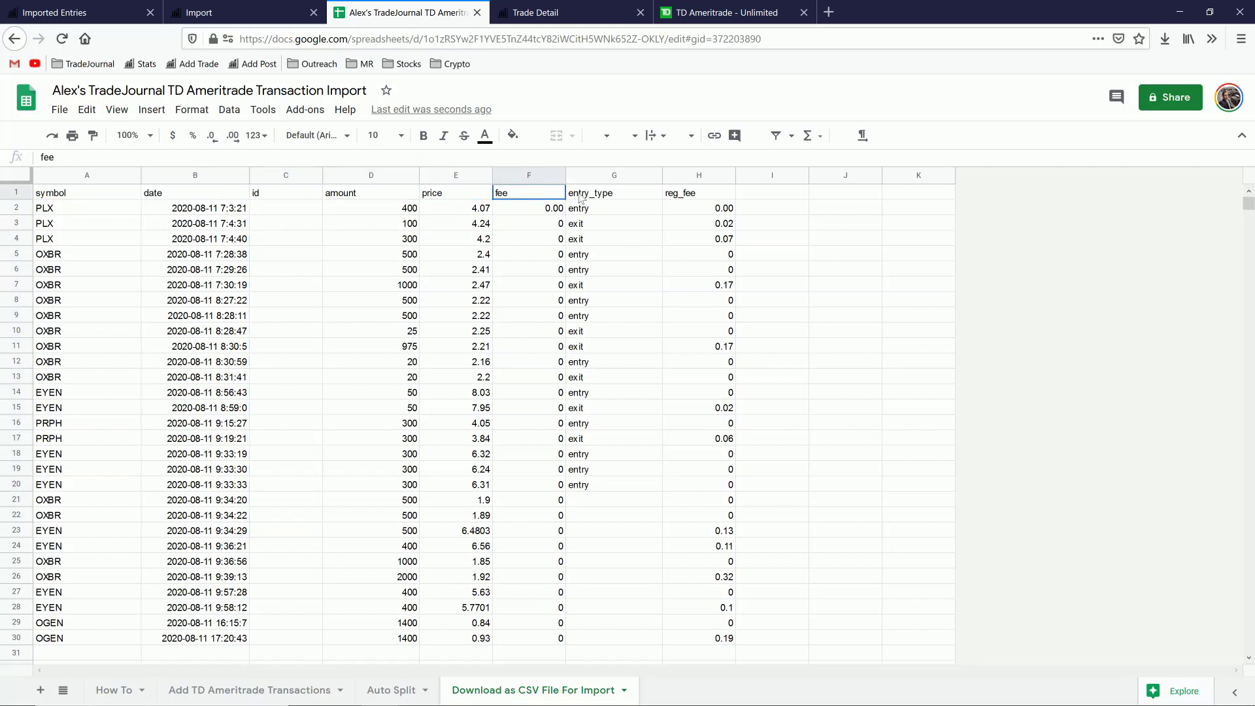
pyautogui.click(614, 195)
pyautogui.click(709, 194)
pyautogui.click(836, 288)
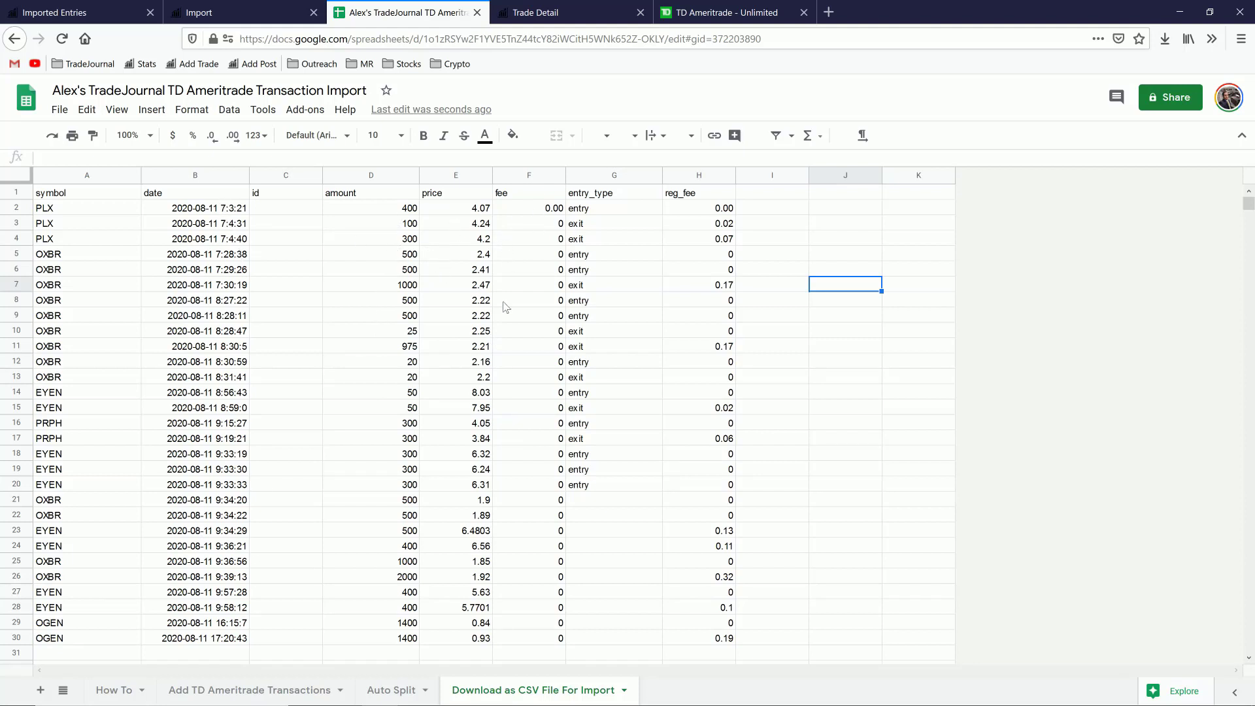
# Review the transaction rows' values in the symbol, fee and reg_fee columns
pyautogui.moveTo(96, 209); pyautogui.dragTo(80, 470)
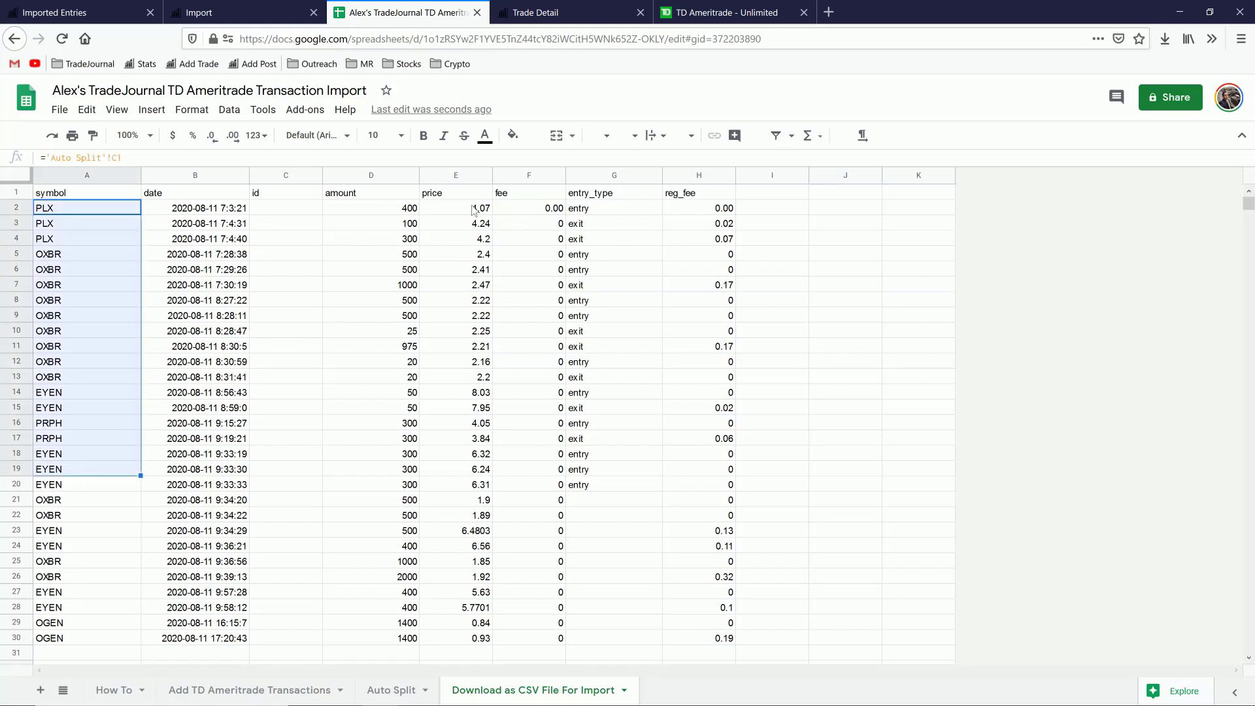
pyautogui.moveTo(528, 207); pyautogui.dragTo(528, 438)
pyautogui.moveTo(698, 223); pyautogui.dragTo(699, 438)
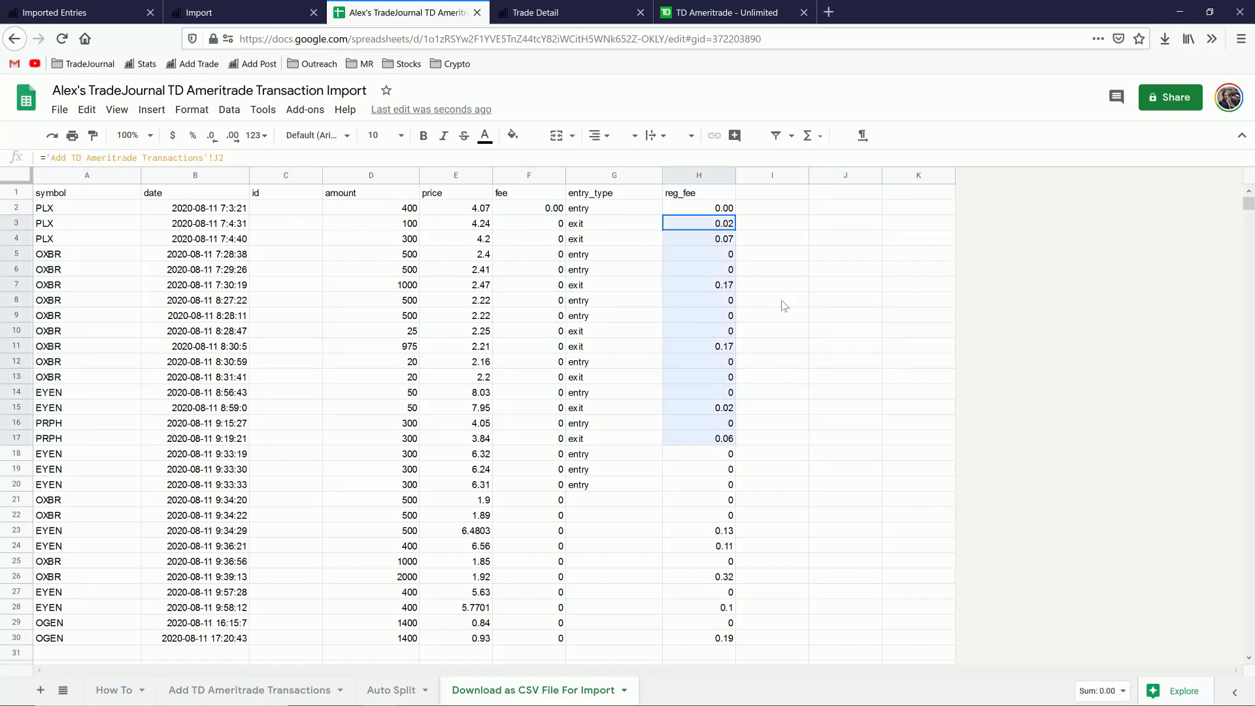
pyautogui.click(772, 376)
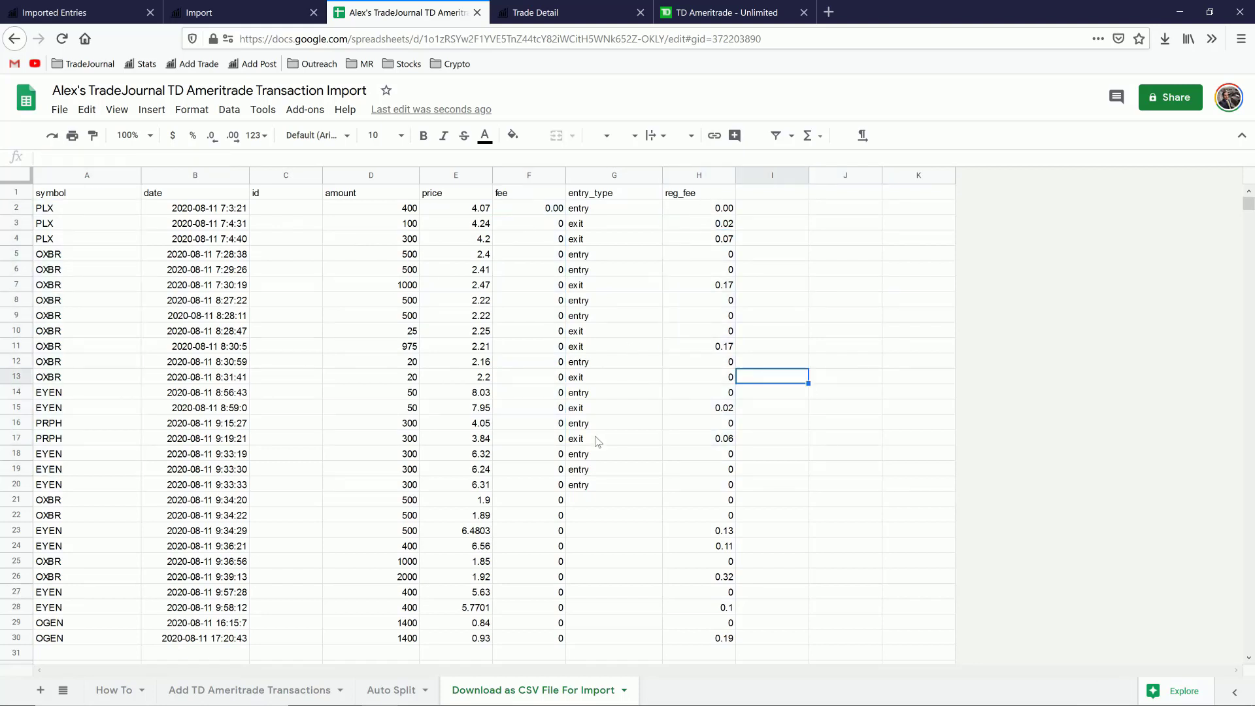
# Fill the blank entry_type cells by extending the formula in G20 down through G30, the last transaction row
pyautogui.click(602, 487)
pyautogui.scroll(-3, 602, 330)
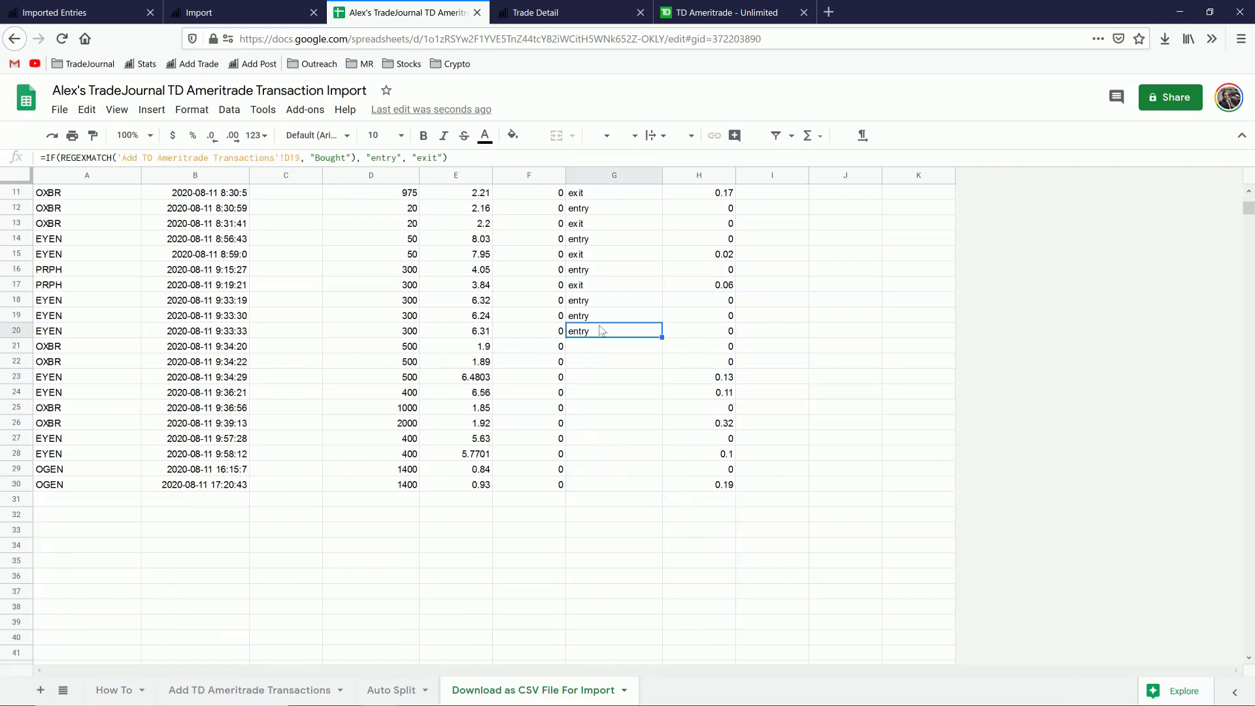
pyautogui.moveTo(588, 347); pyautogui.dragTo(598, 483)
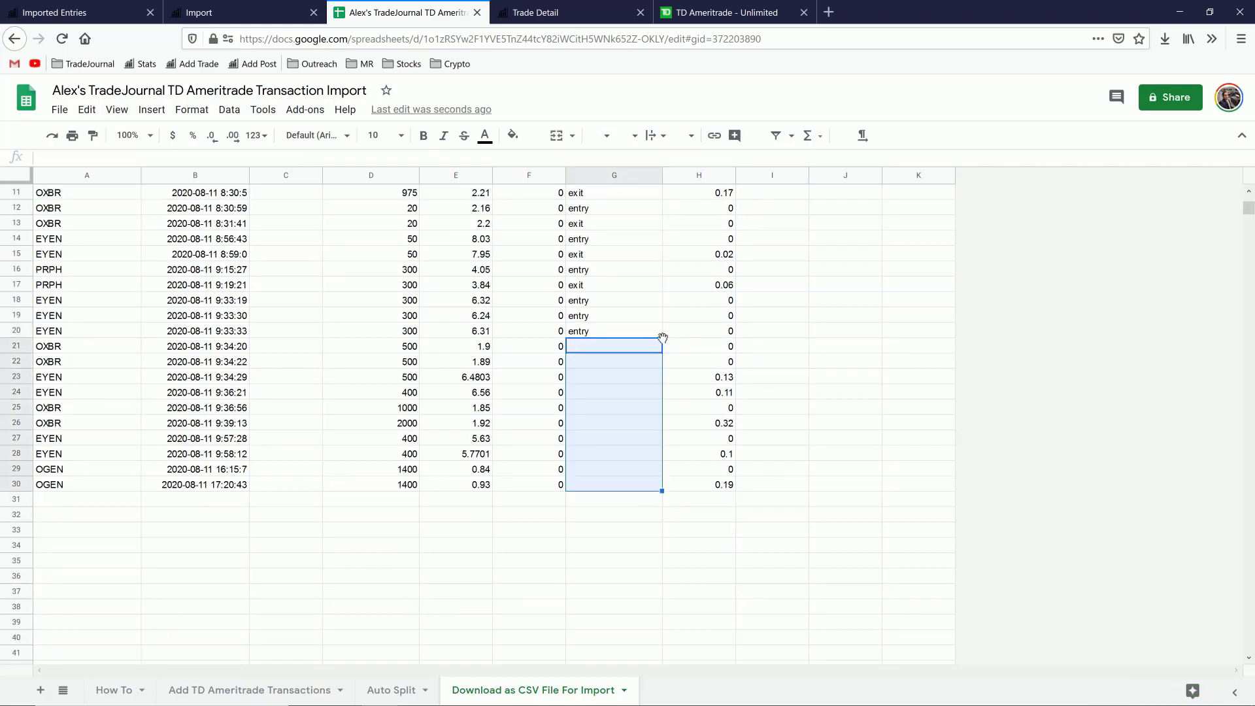
pyautogui.click(661, 336)
pyautogui.moveTo(662, 337); pyautogui.dragTo(642, 481)
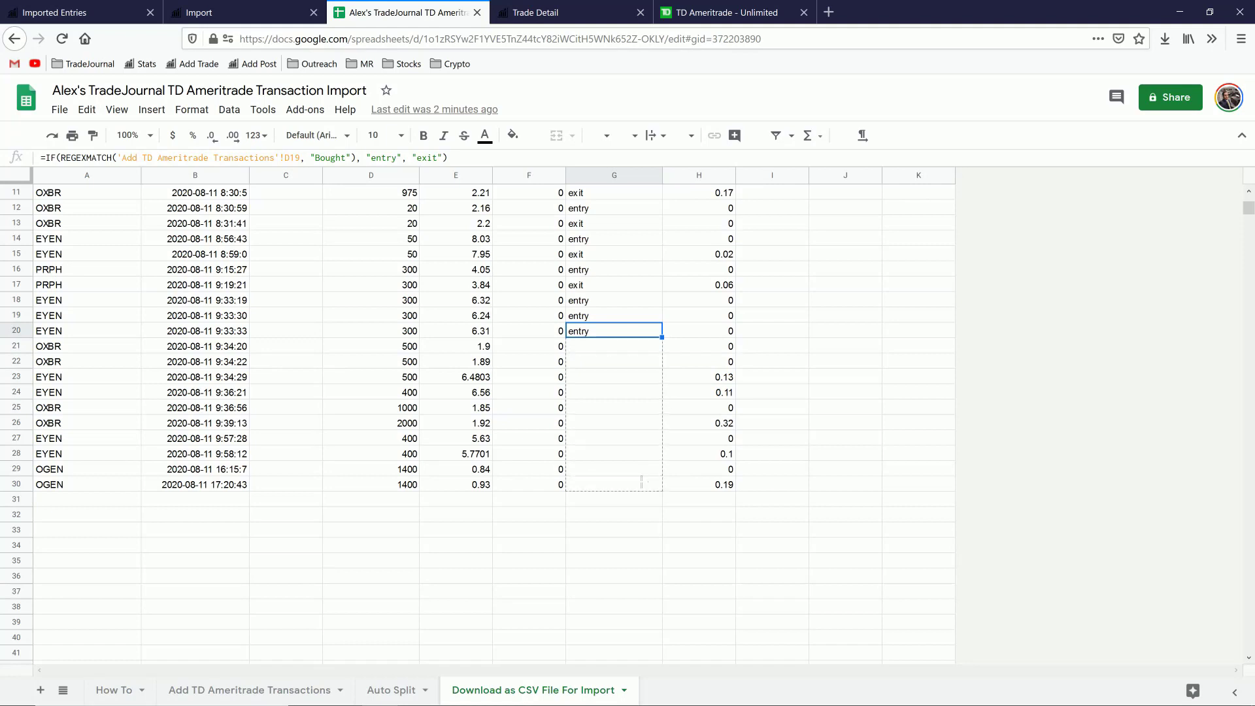
pyautogui.moveTo(662, 569); pyautogui.dragTo(662, 567)
pyautogui.click(660, 564)
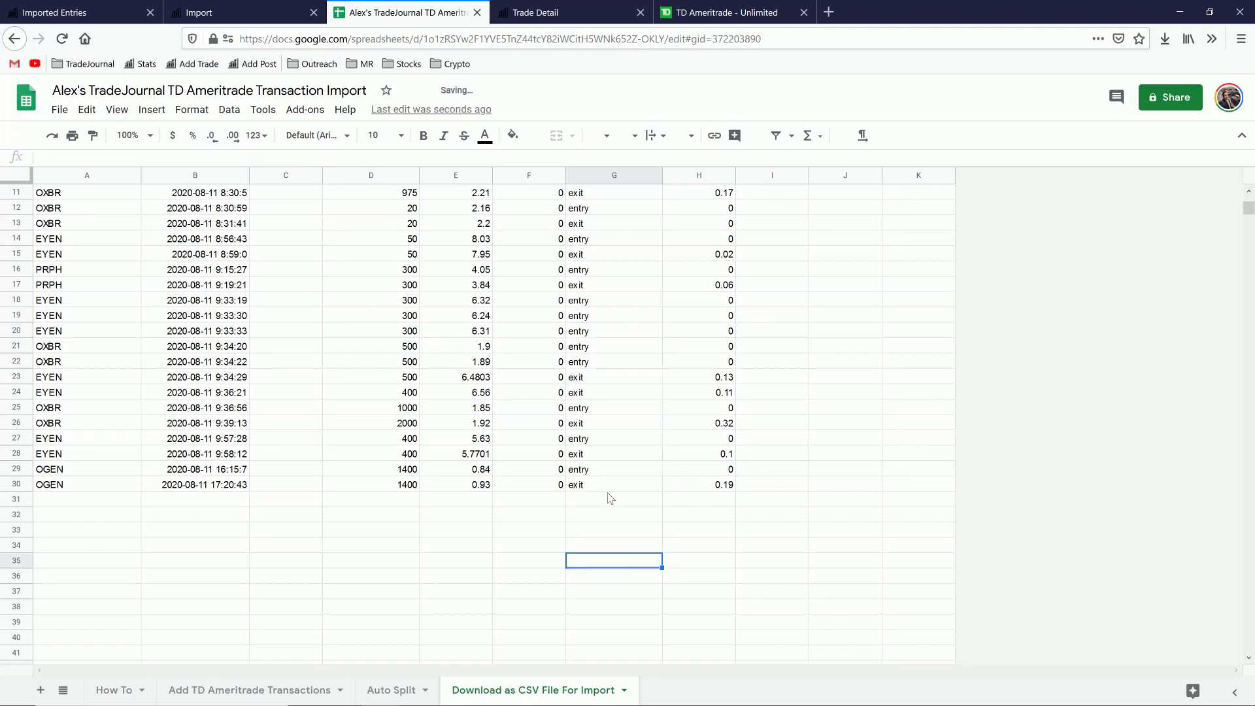
# Try extending the entry_type formula below the last transaction to G39, and clear the surplus cells G31:H43
pyautogui.click(658, 488)
pyautogui.moveTo(661, 491); pyautogui.dragTo(653, 617)
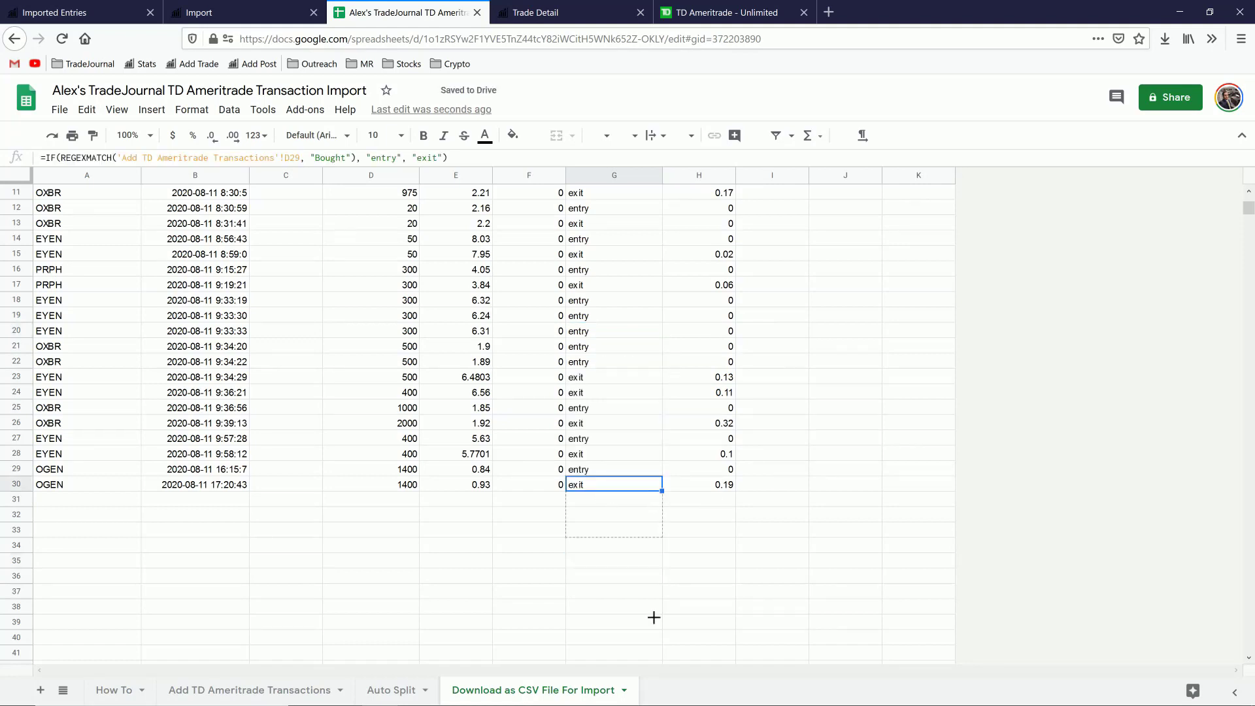
pyautogui.moveTo(743, 596); pyautogui.dragTo(743, 596)
pyautogui.click(743, 596)
pyautogui.scroll(-3, 719, 562)
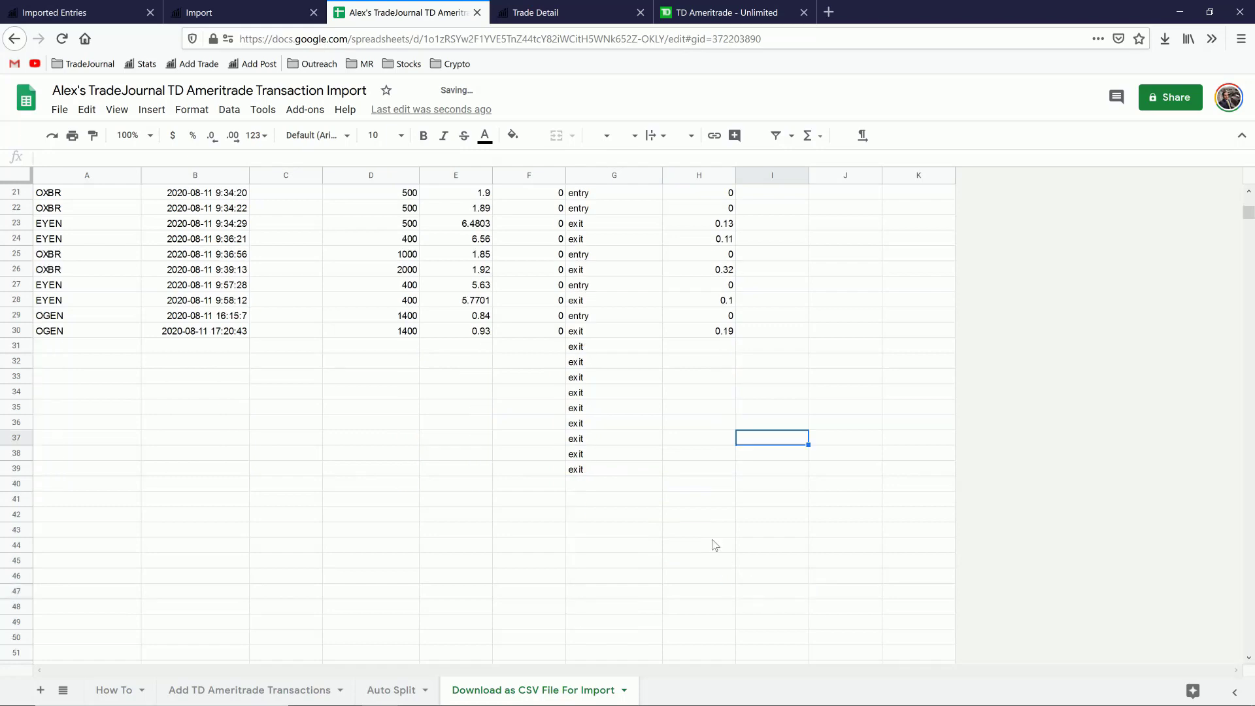
pyautogui.moveTo(698, 529); pyautogui.dragTo(585, 349)
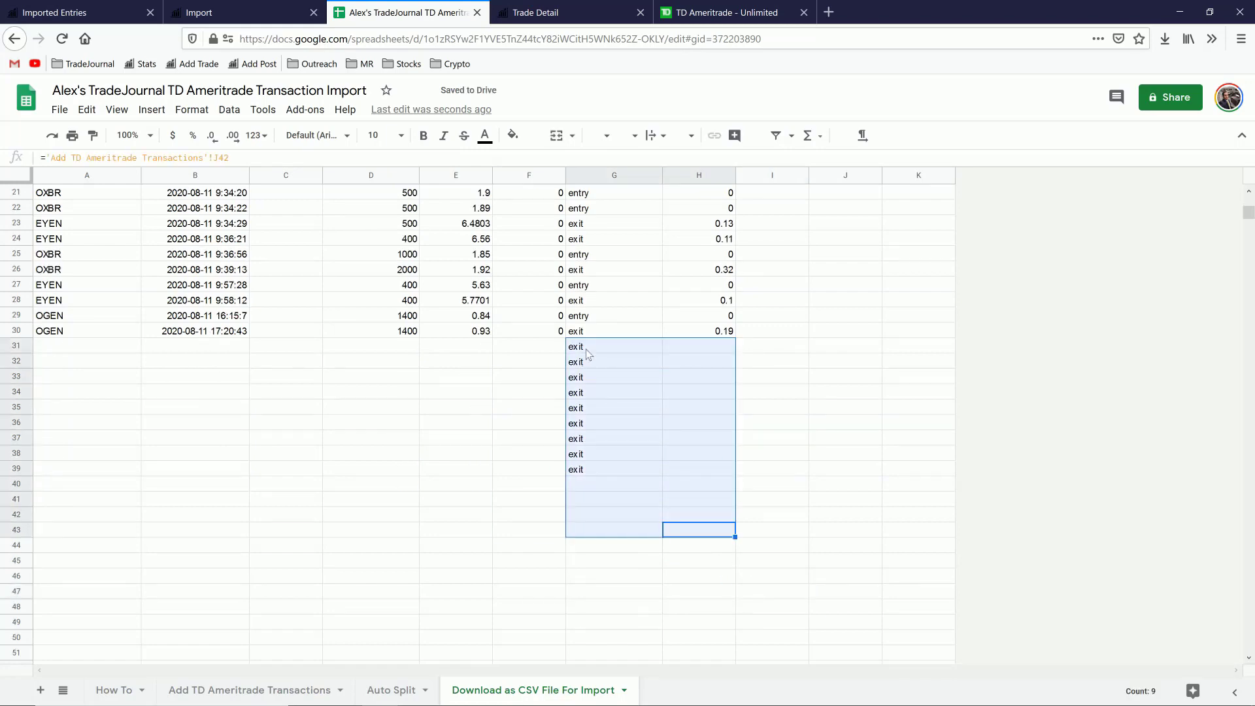
pyautogui.press('Delete')
pyautogui.scroll(6, 676, 455)
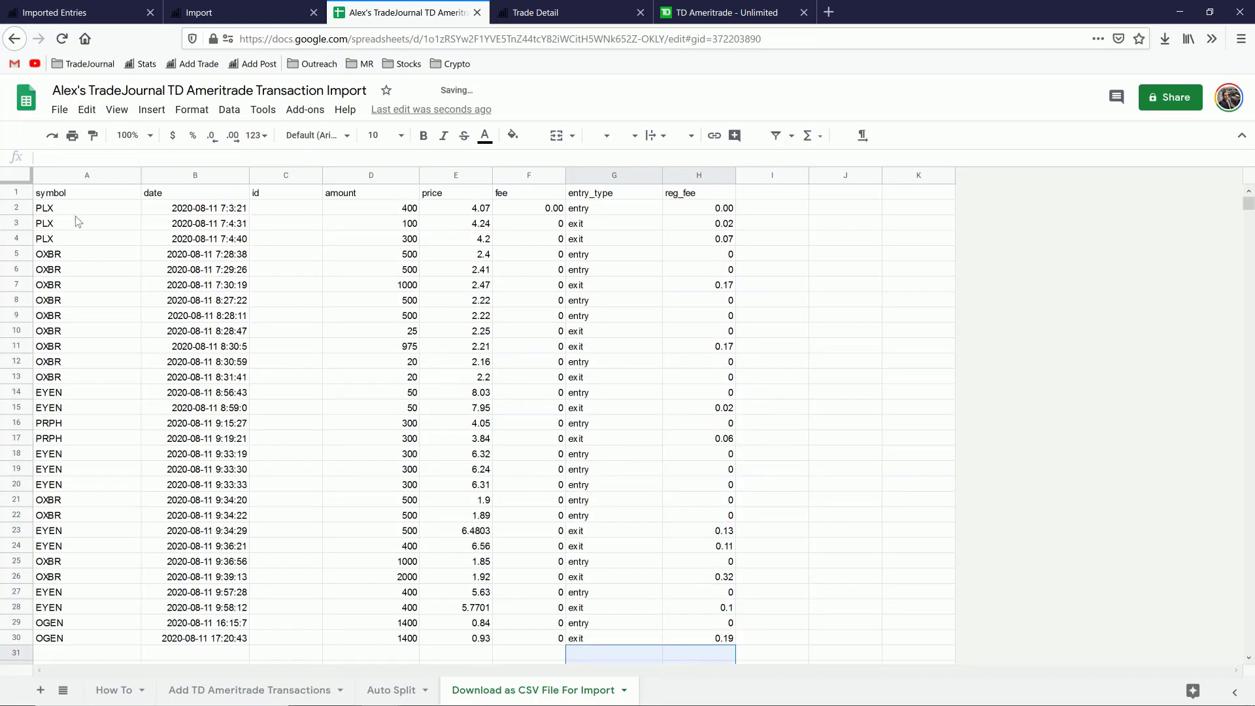
pyautogui.click(861, 409)
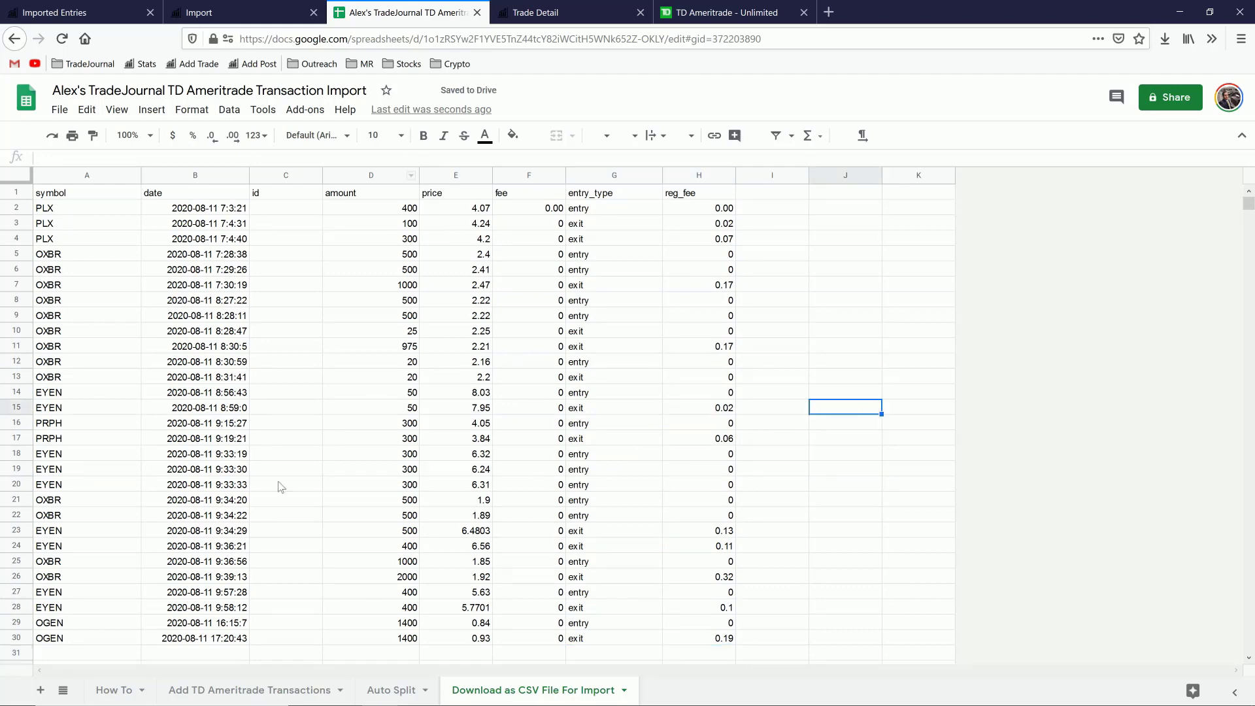
# Read the How To instructions on reviewing the data and downloading the CSV, and recheck the import sheet's rows against them
pyautogui.click(108, 690)
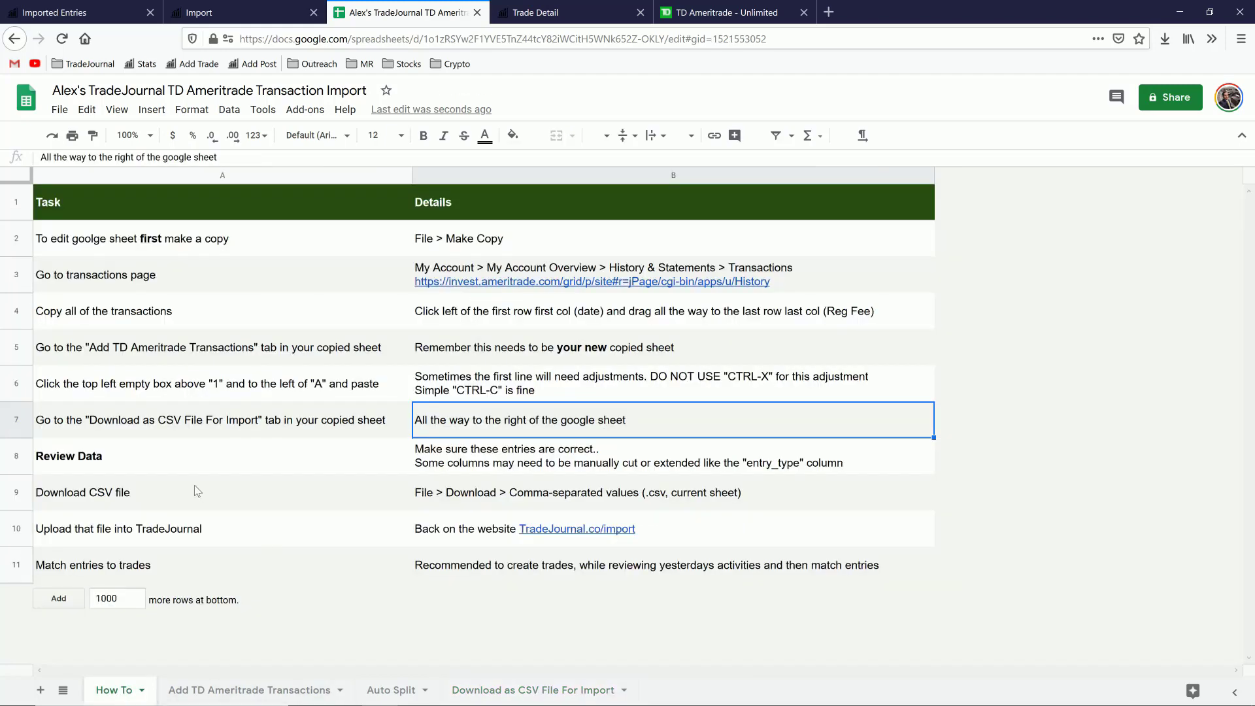
pyautogui.click(182, 468)
pyautogui.click(470, 464)
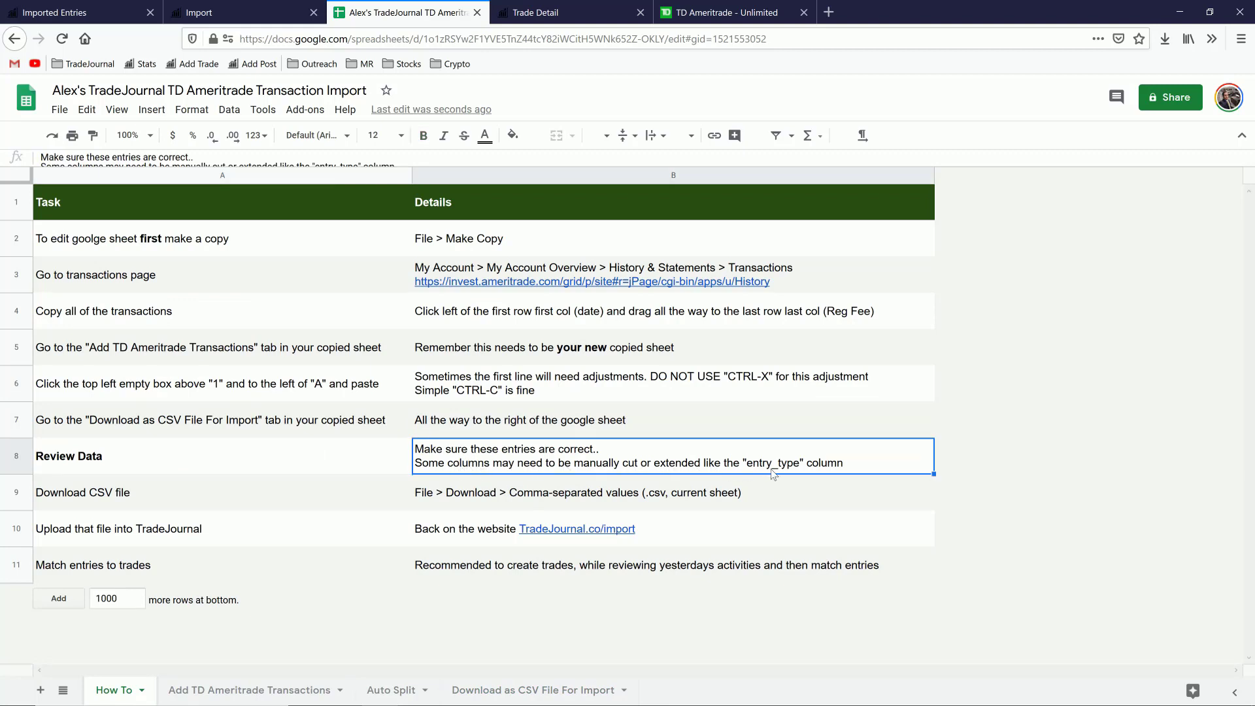
pyautogui.click(546, 690)
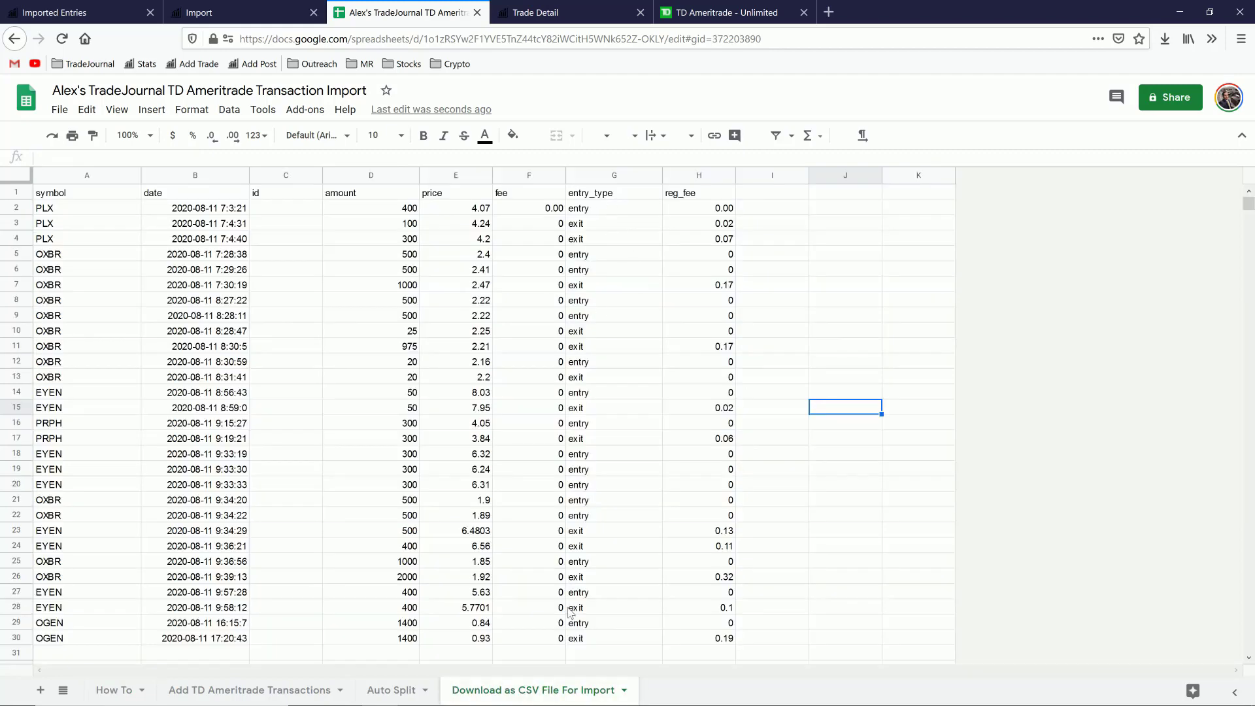
pyautogui.scroll(-3, 611, 549)
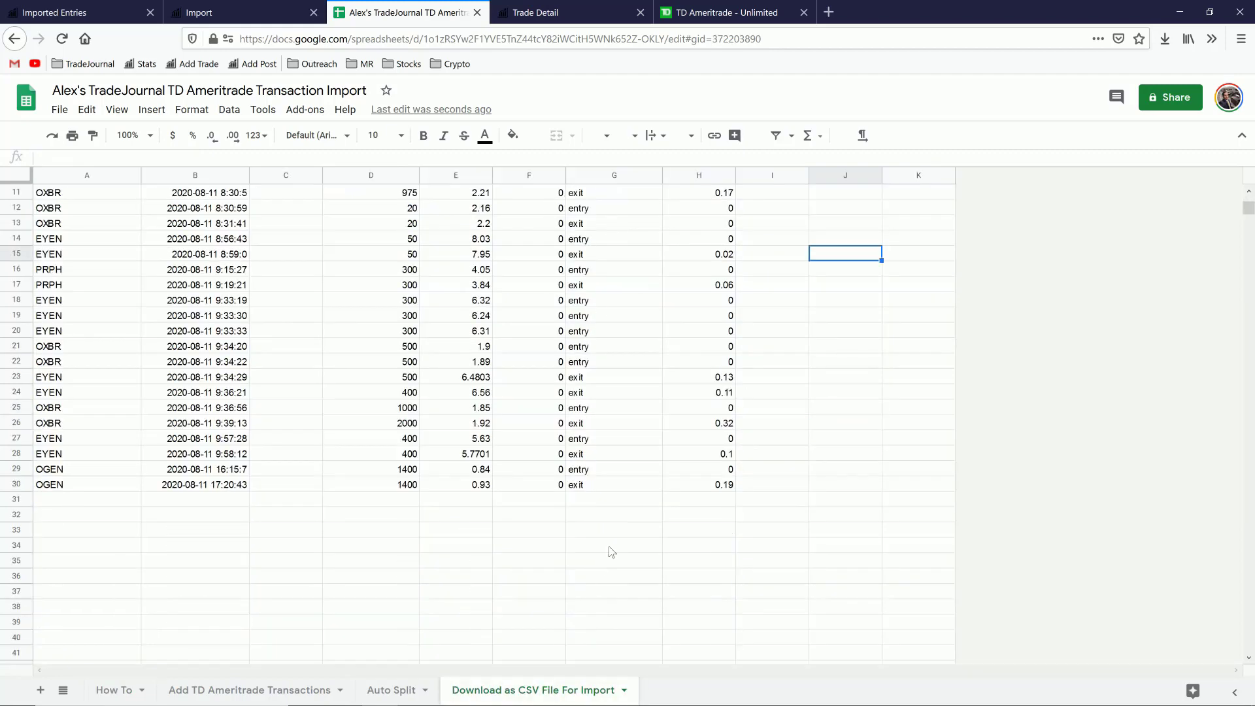
pyautogui.click(118, 694)
pyautogui.click(103, 502)
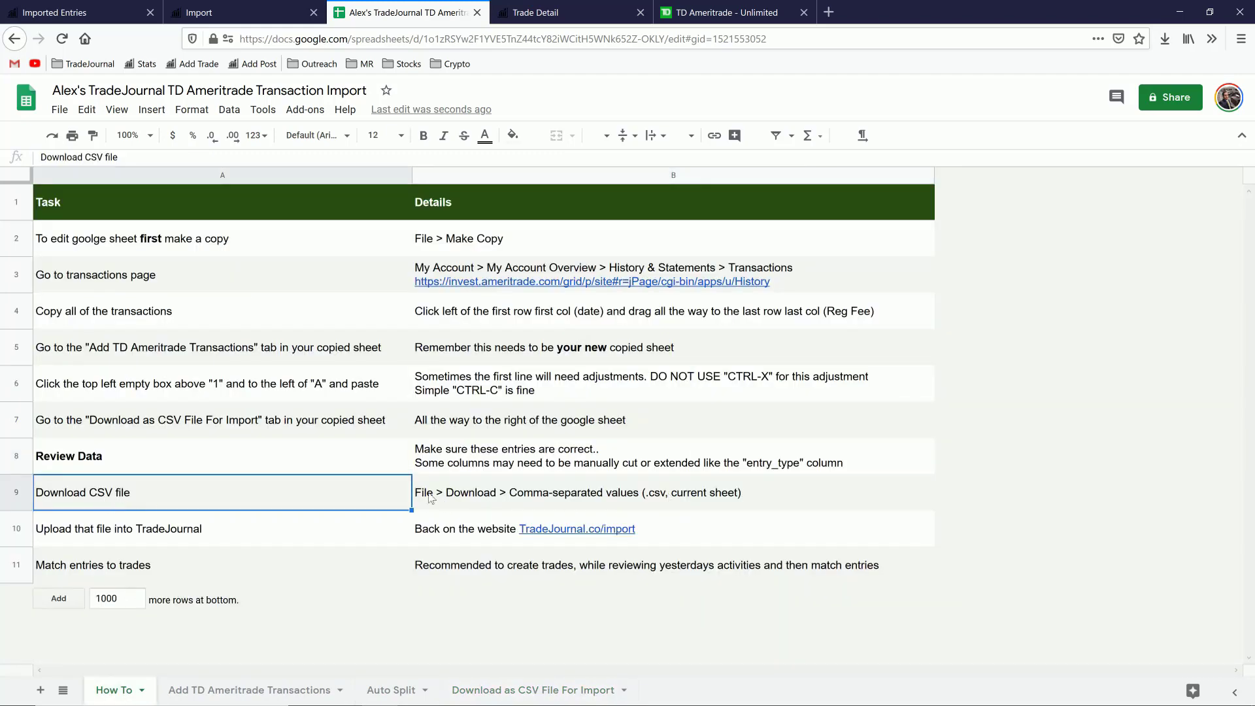
pyautogui.click(513, 498)
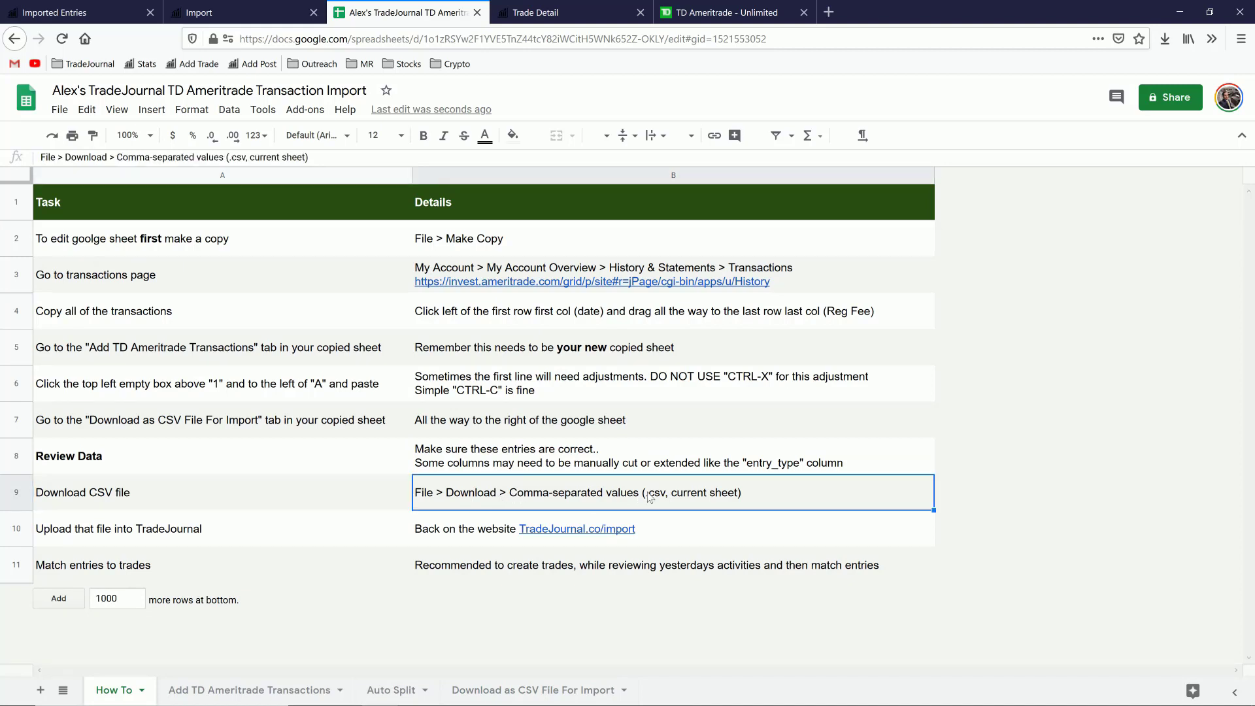
# Download the Download as CSV File For Import sheet as comma-separated values (.csv, current sheet)
pyautogui.click(525, 699)
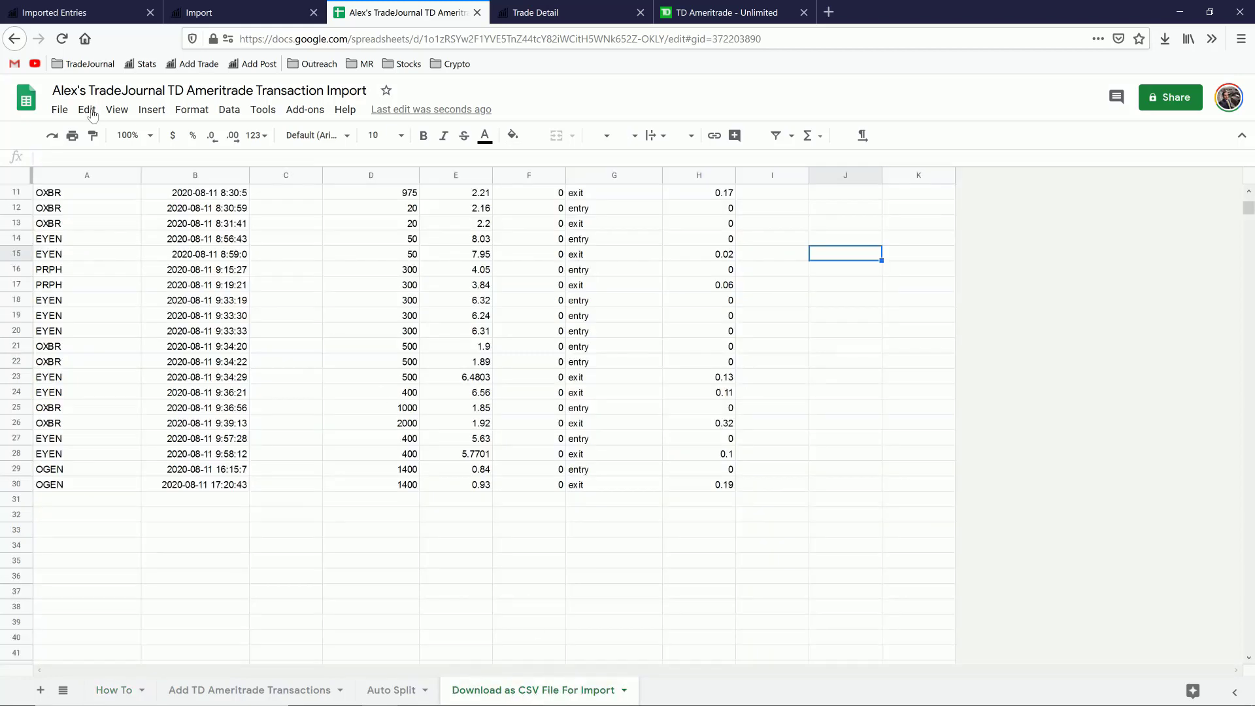
pyautogui.click(63, 111)
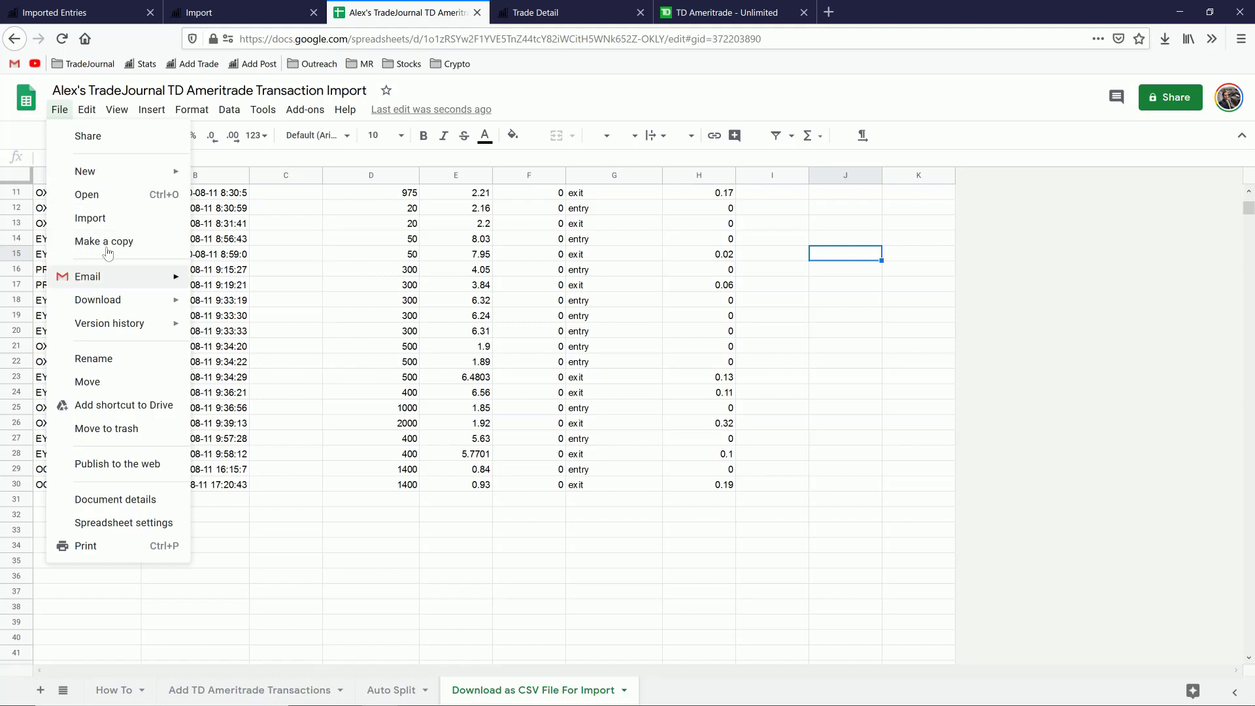
pyautogui.moveTo(149, 302)
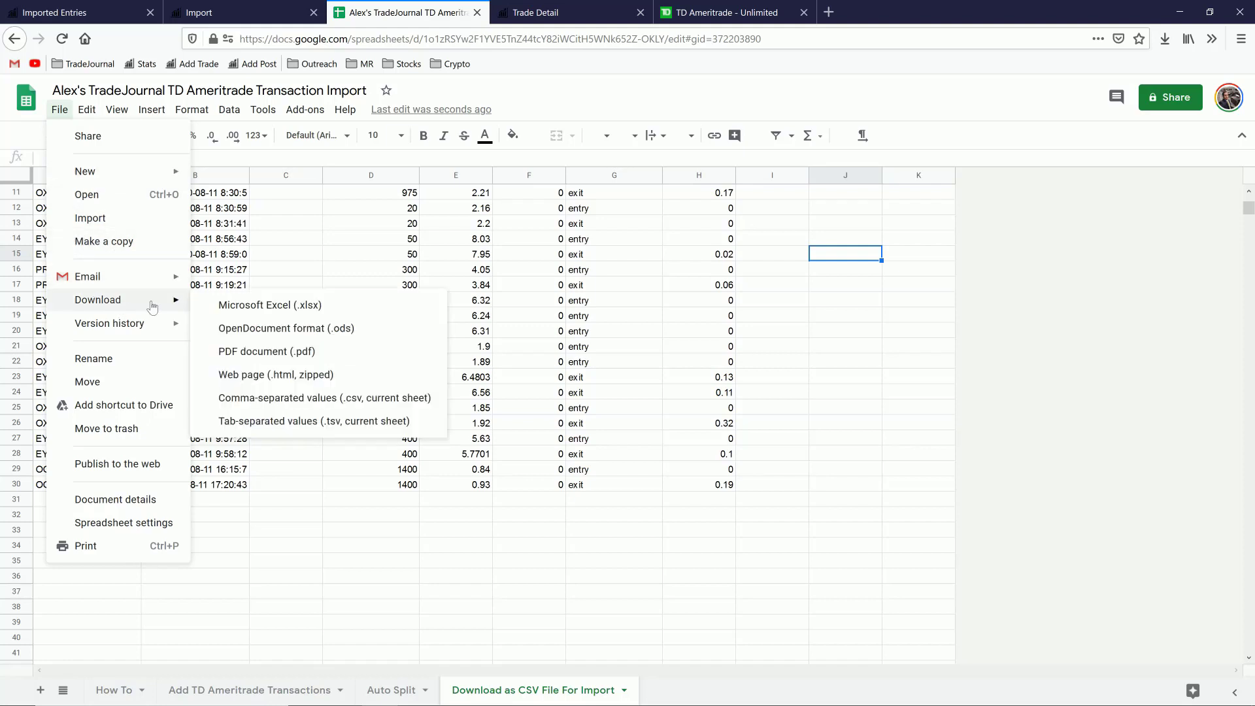
pyautogui.click(326, 402)
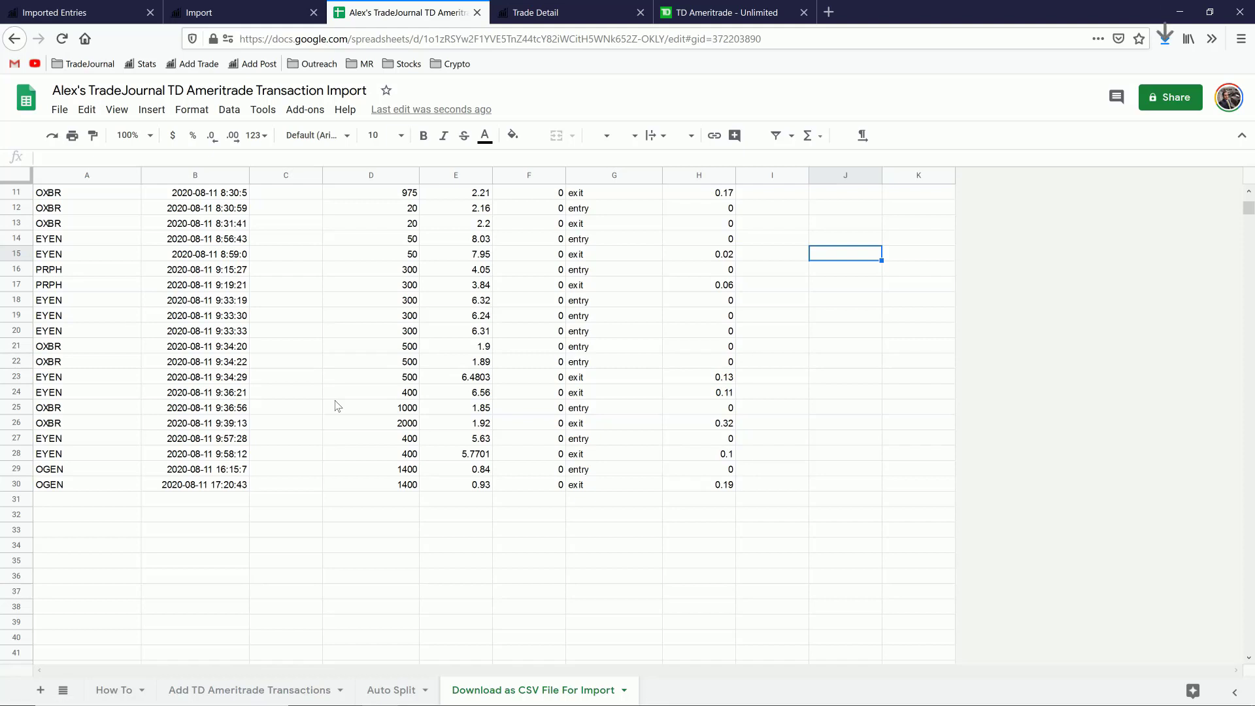
# Show the downloaded CSV file in the Downloads folder and move the folder window over the spreadsheet
pyautogui.click(1168, 44)
pyautogui.click(1150, 72)
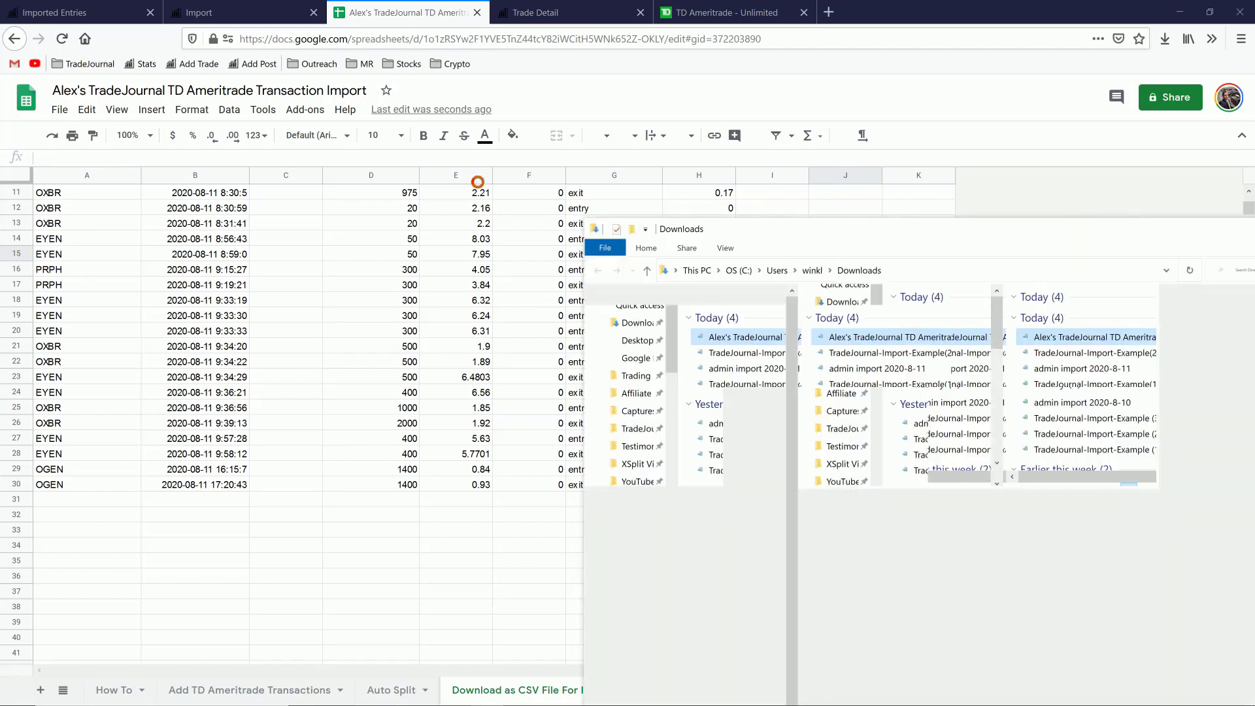
pyautogui.moveTo(479, 188); pyautogui.dragTo(516, 117)
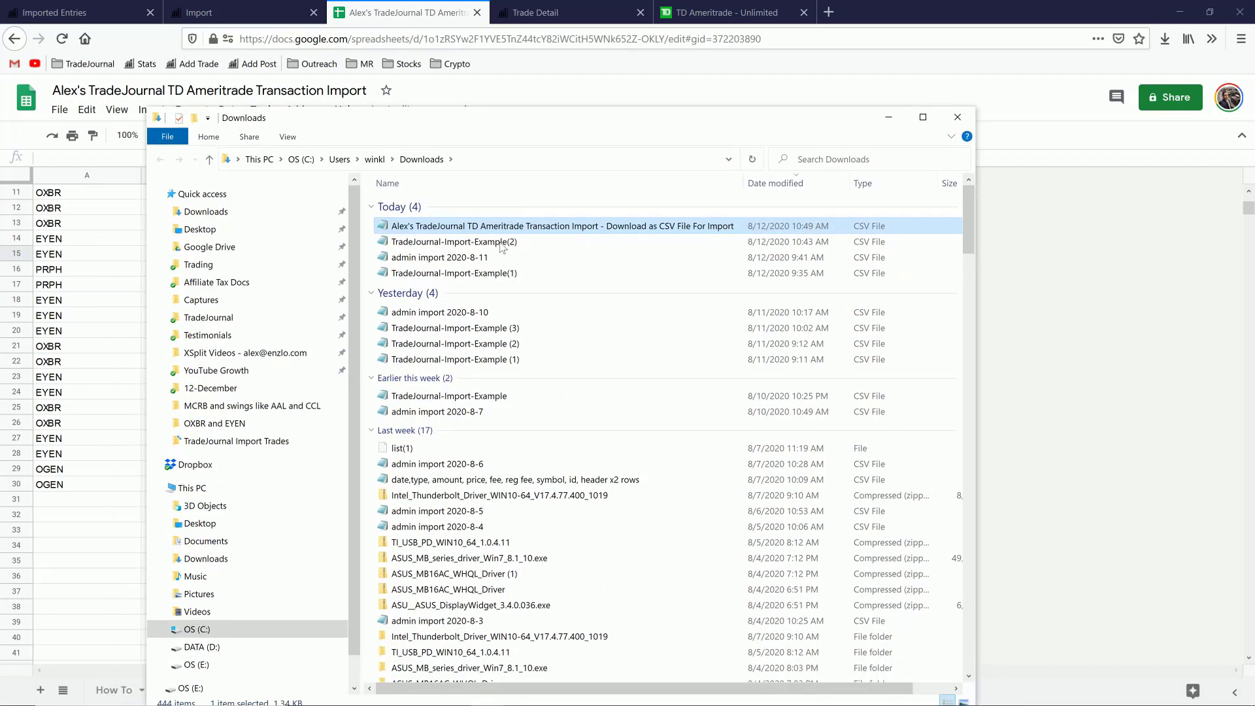
# Delete the older admin import 2020-8-11 file from Downloads and rename the newly downloaded CSV to admin import 2020-8-11
pyautogui.click(494, 259)
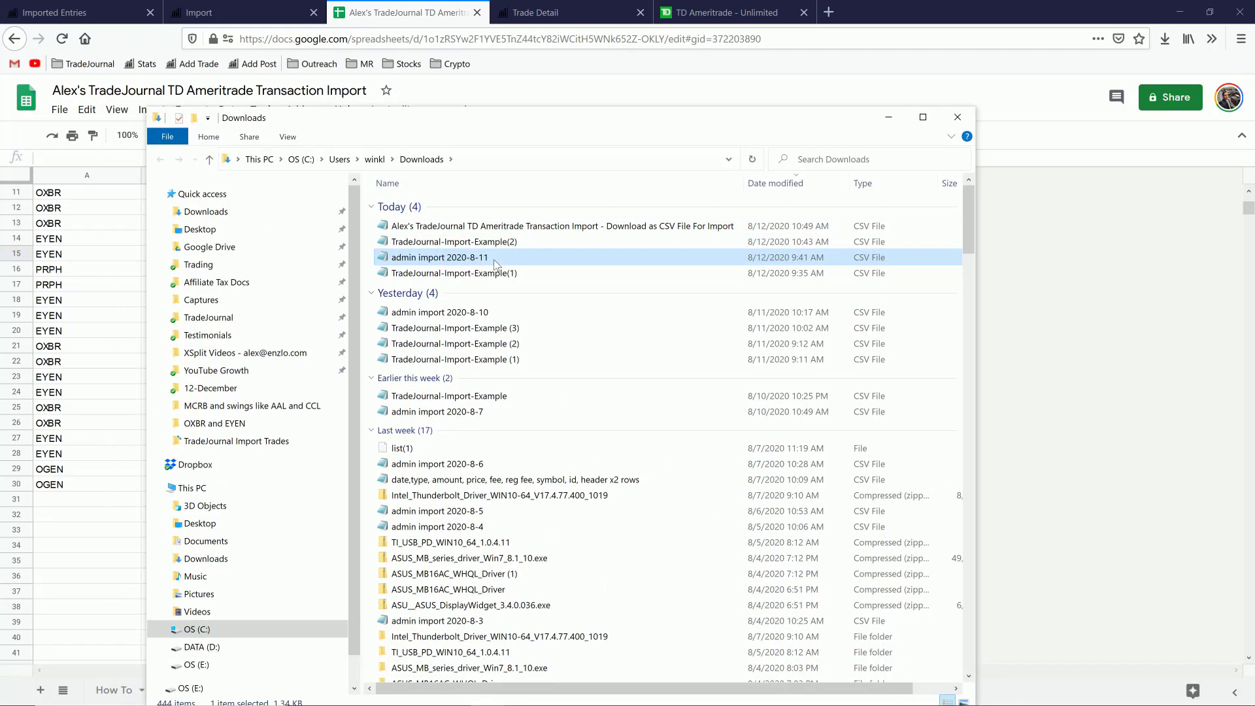
pyautogui.press('Delete')
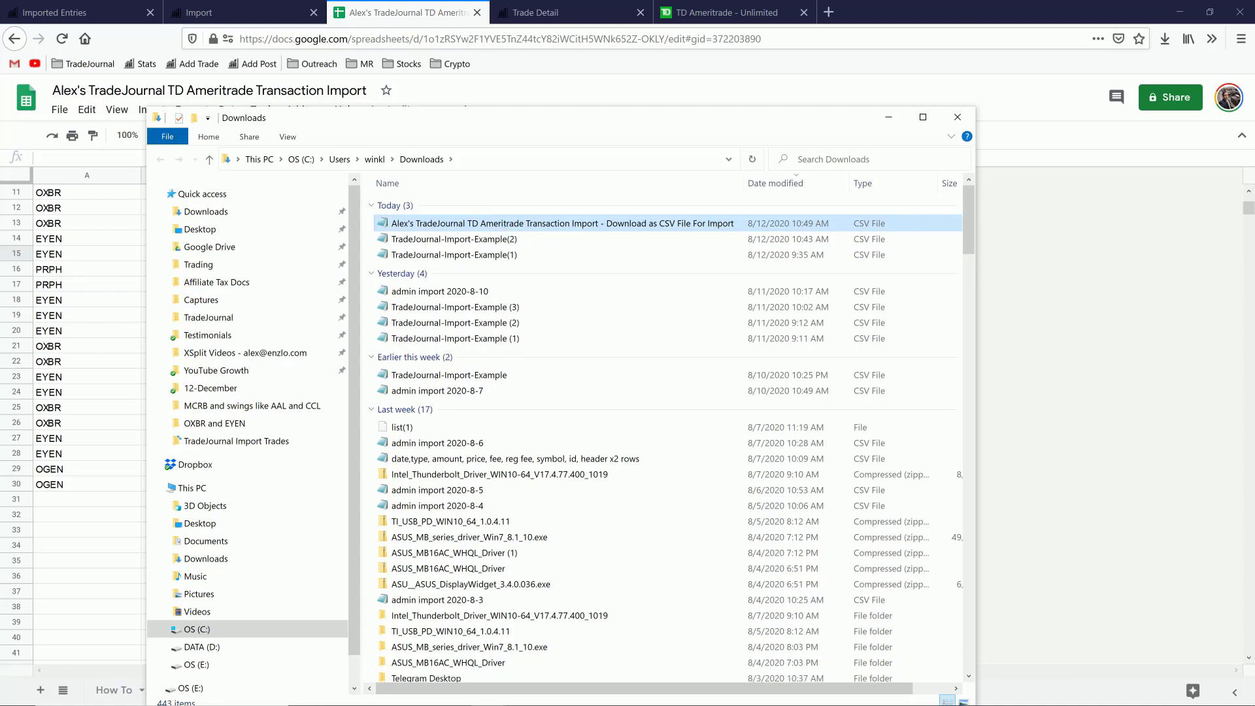
pyautogui.click(486, 391)
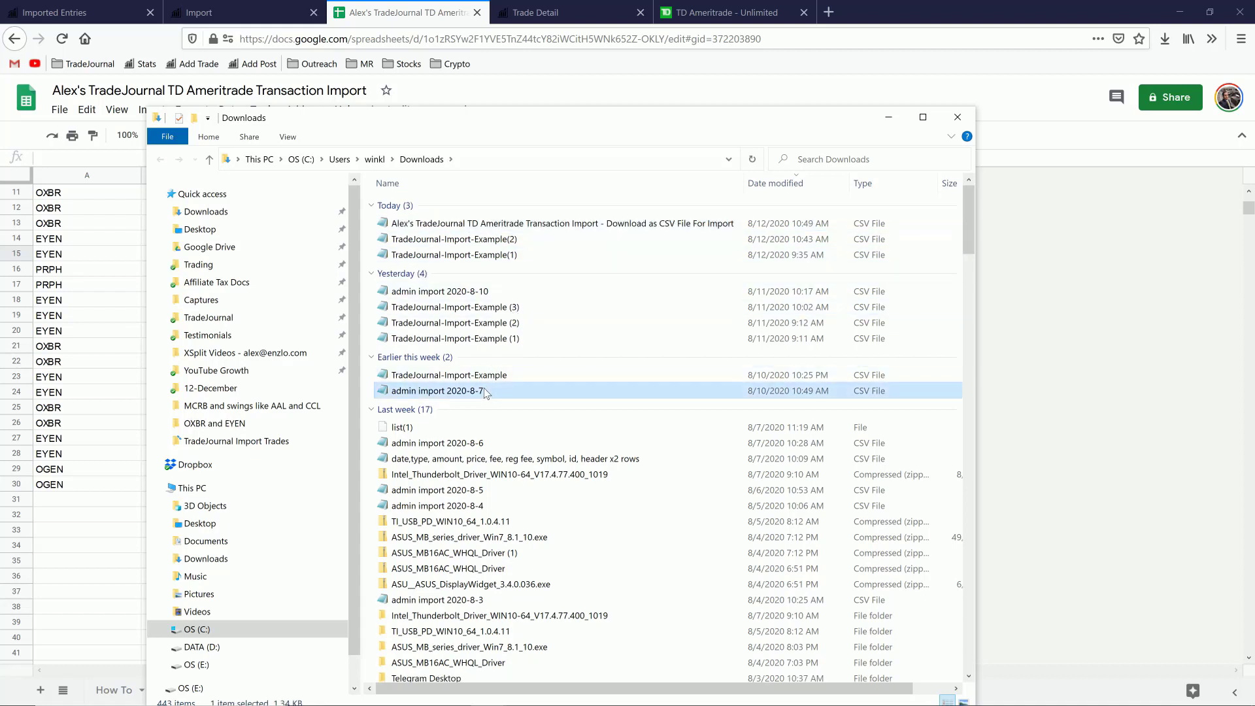
pyautogui.click(491, 292)
pyautogui.press('F2')
pyautogui.hotkey('ctrl', 'c')
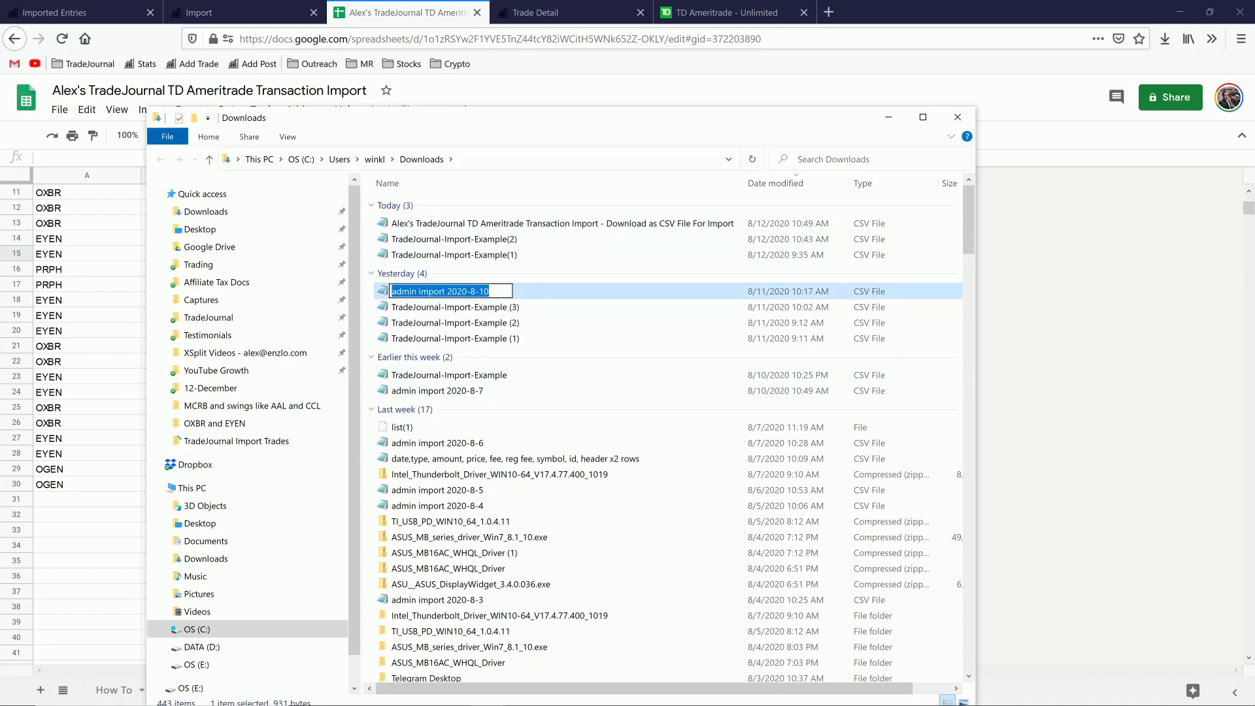
pyautogui.click(526, 226)
pyautogui.press('F2')
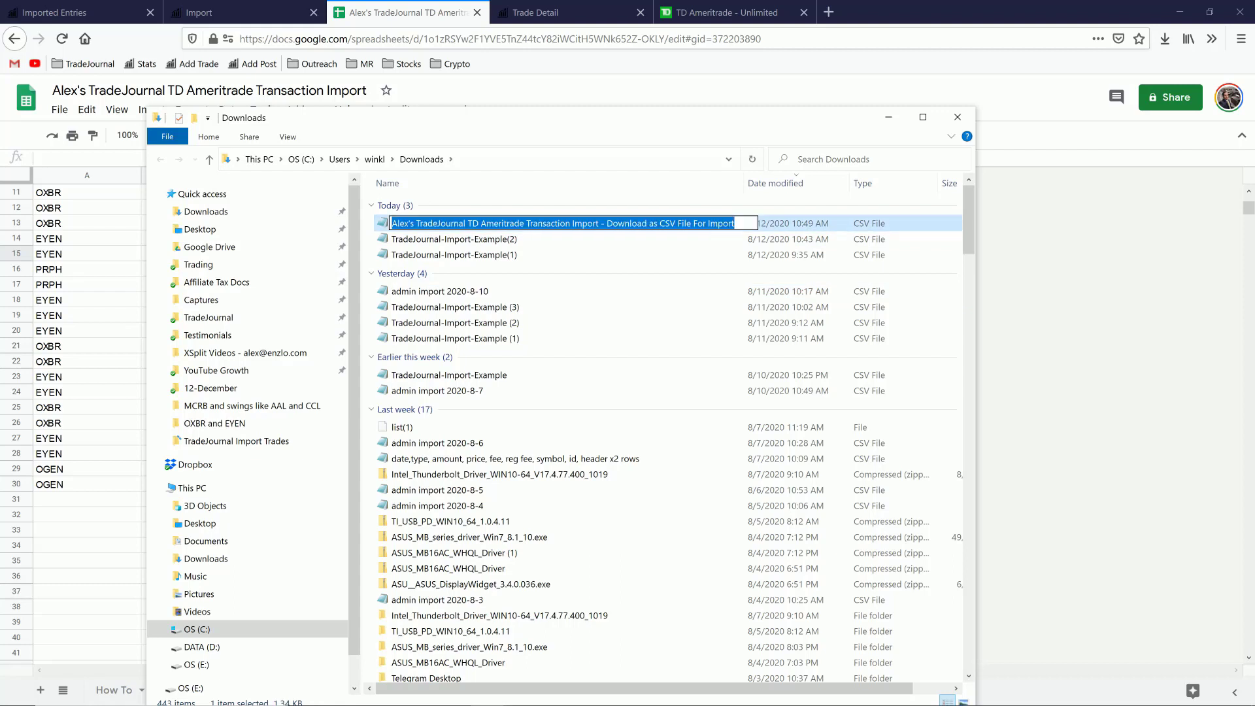
pyautogui.hotkey('ctrl', 'v')
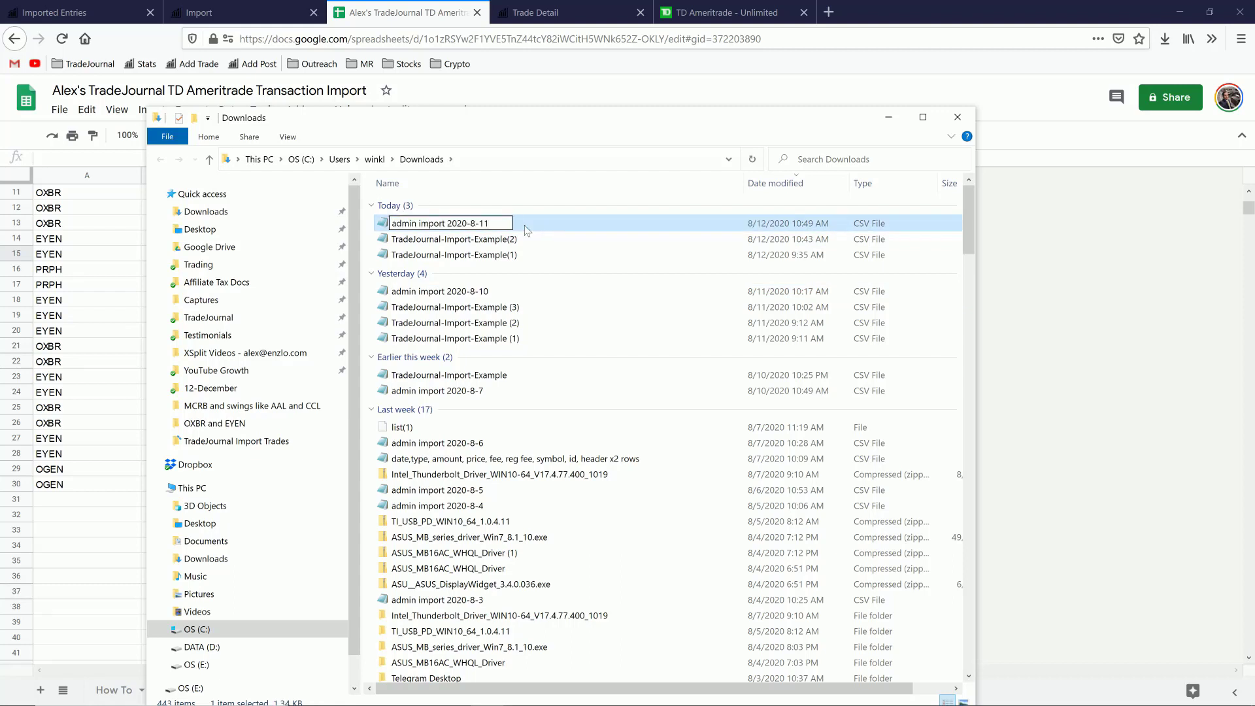
pyautogui.press('Return')
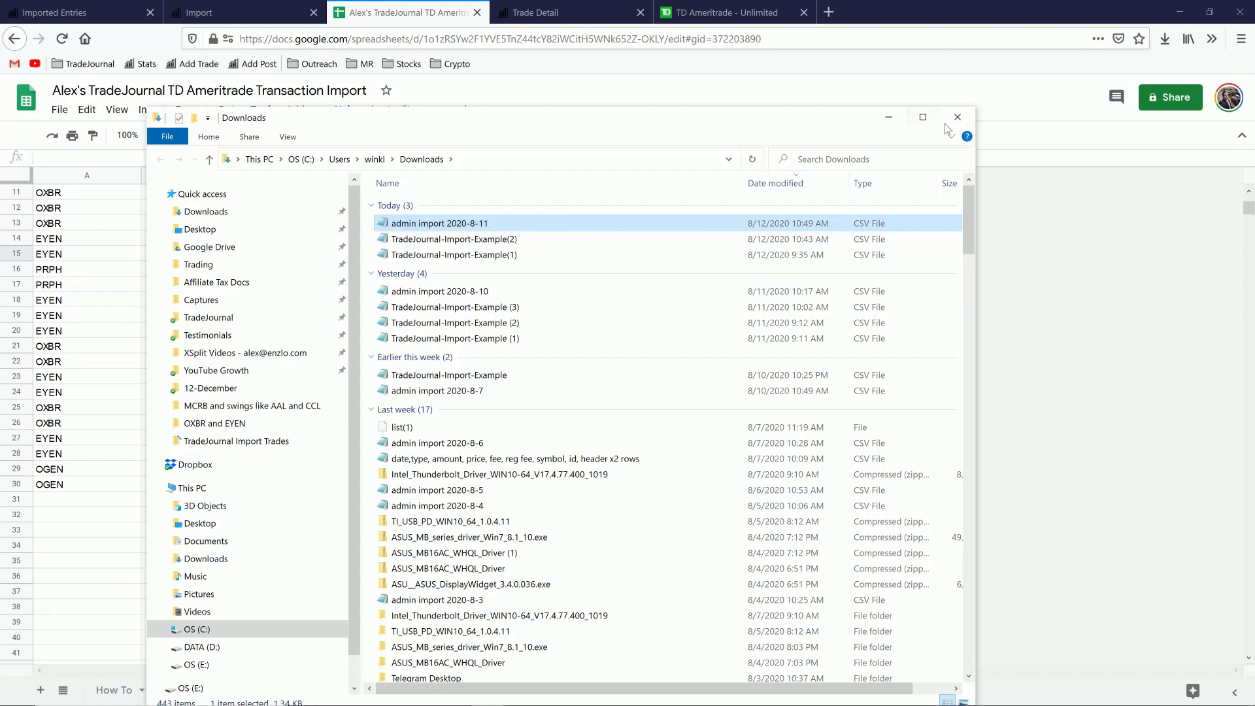
pyautogui.click(947, 123)
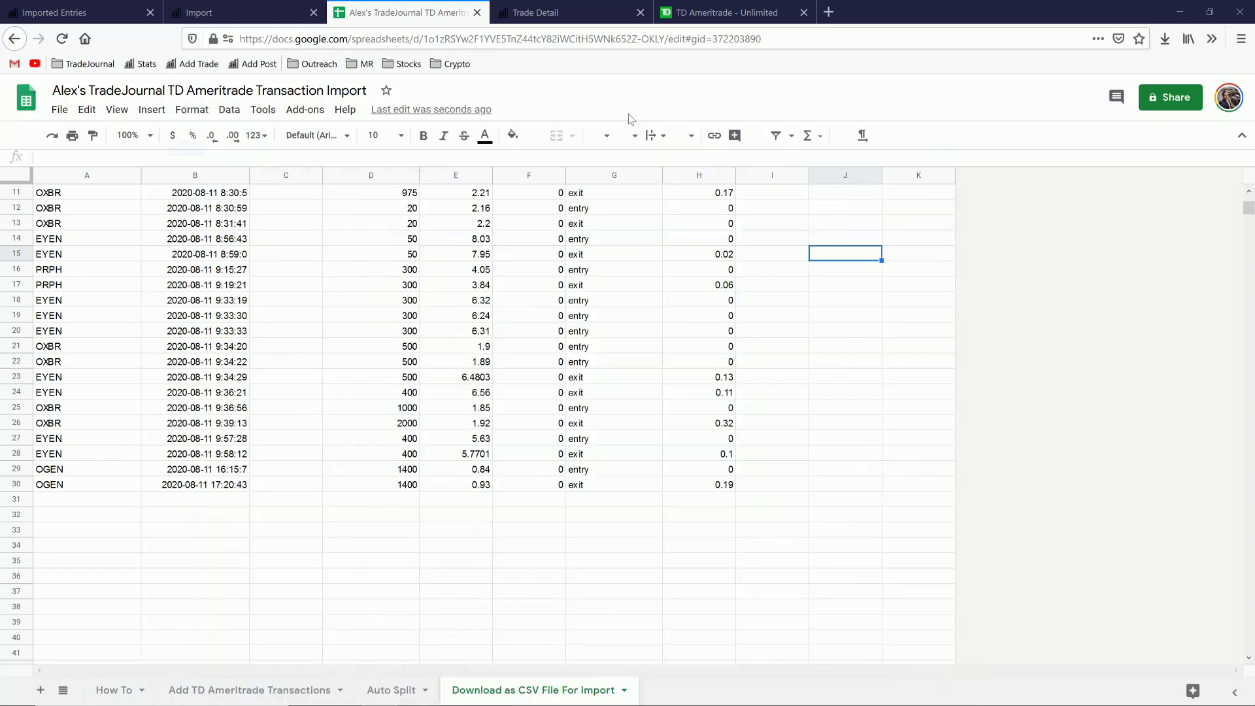
# Recheck the column headers and transaction rows of the Download as CSV File For Import sheet against TradeJournal's import fields
pyautogui.click(187, 13)
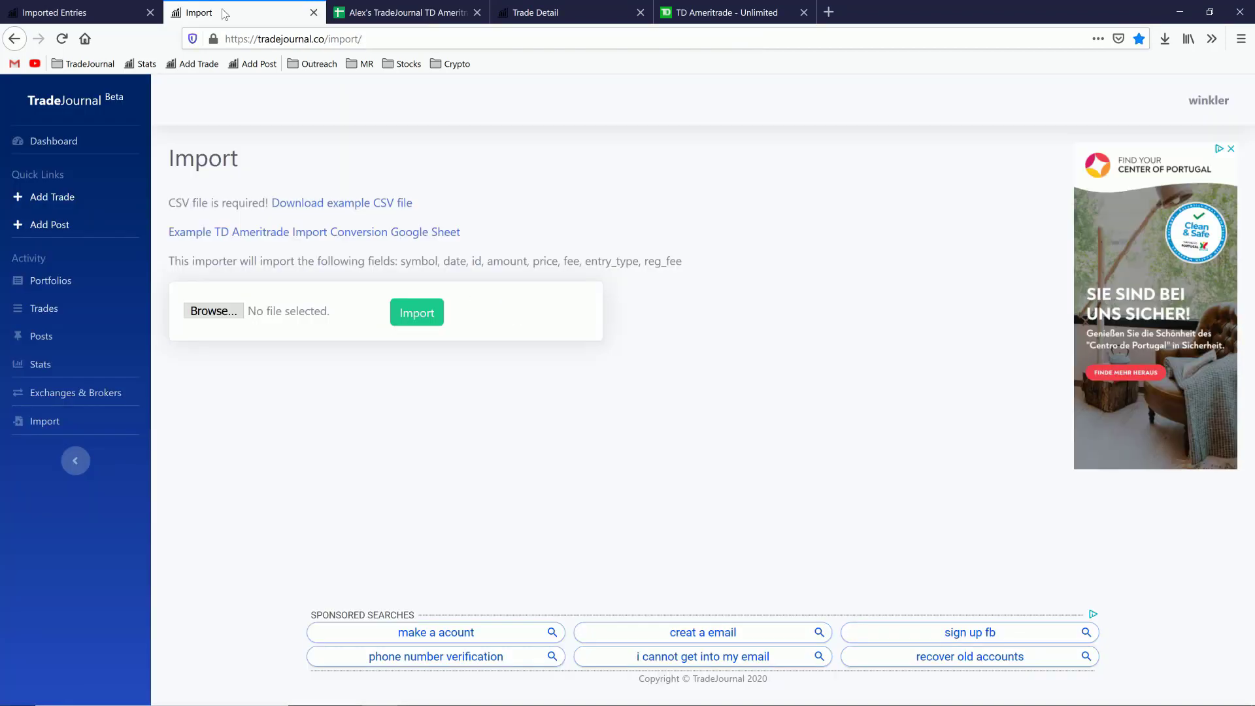
pyautogui.click(386, 14)
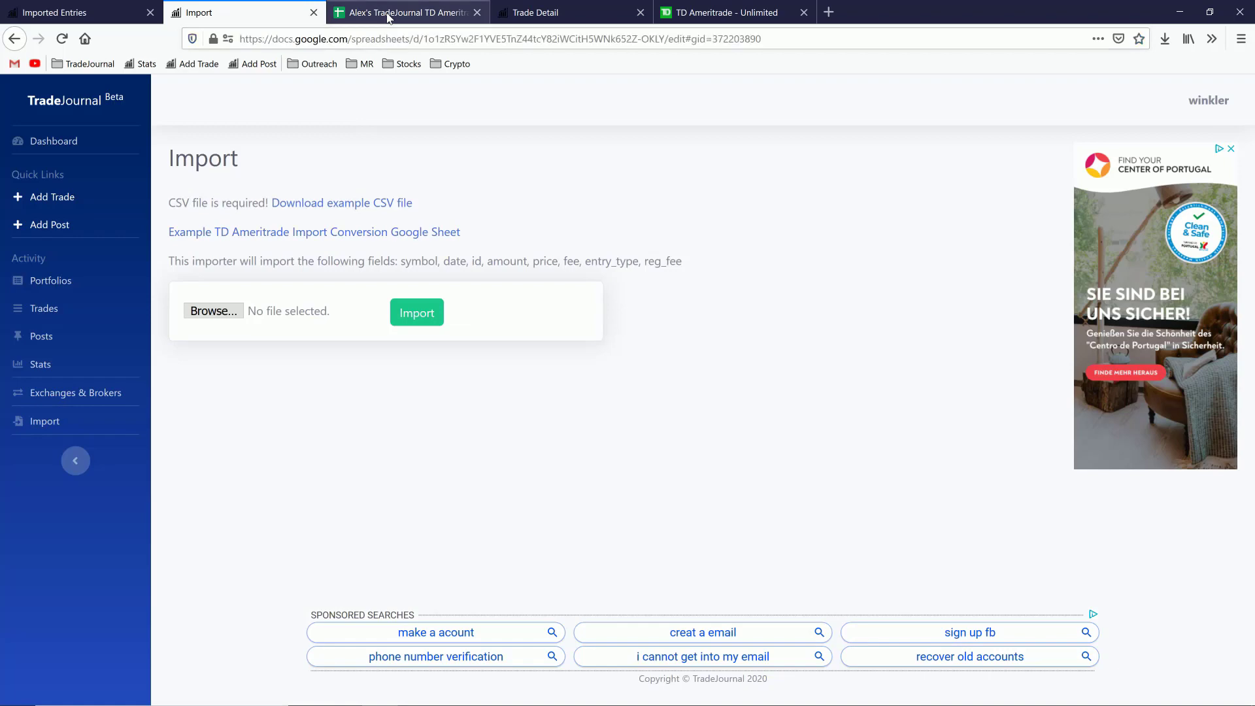
pyautogui.click(403, 691)
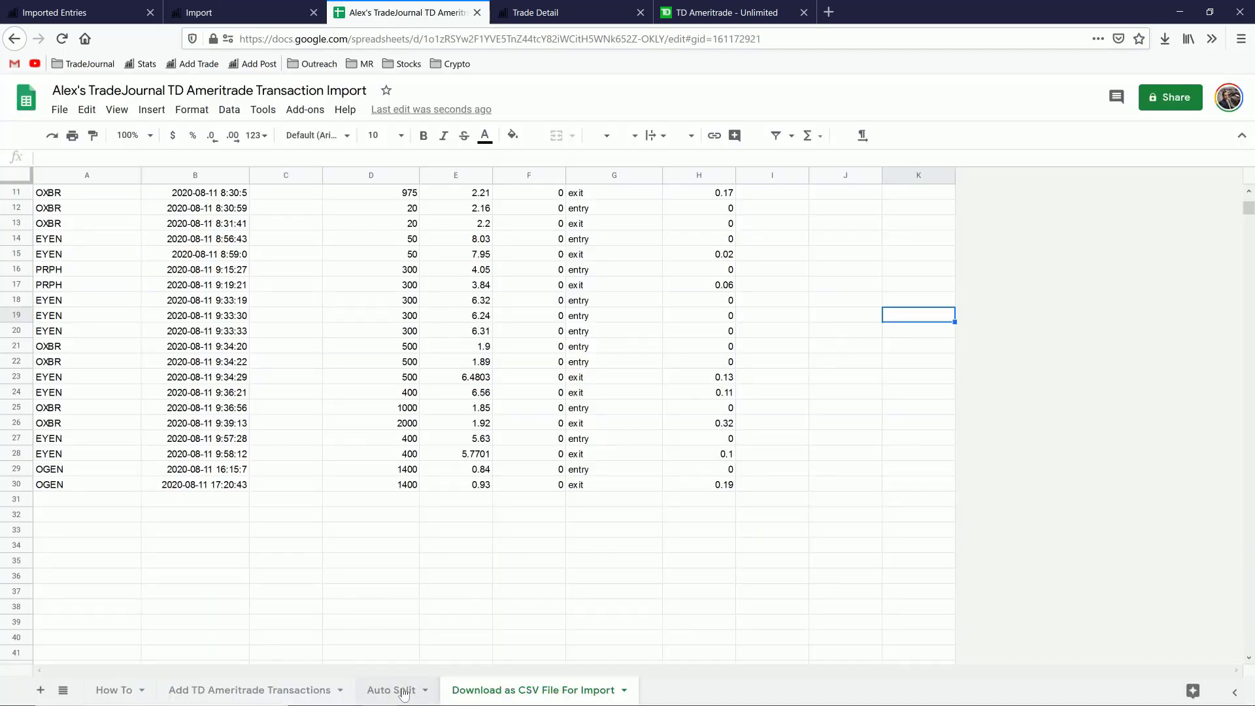
pyautogui.click(557, 686)
pyautogui.scroll(3, 766, 315)
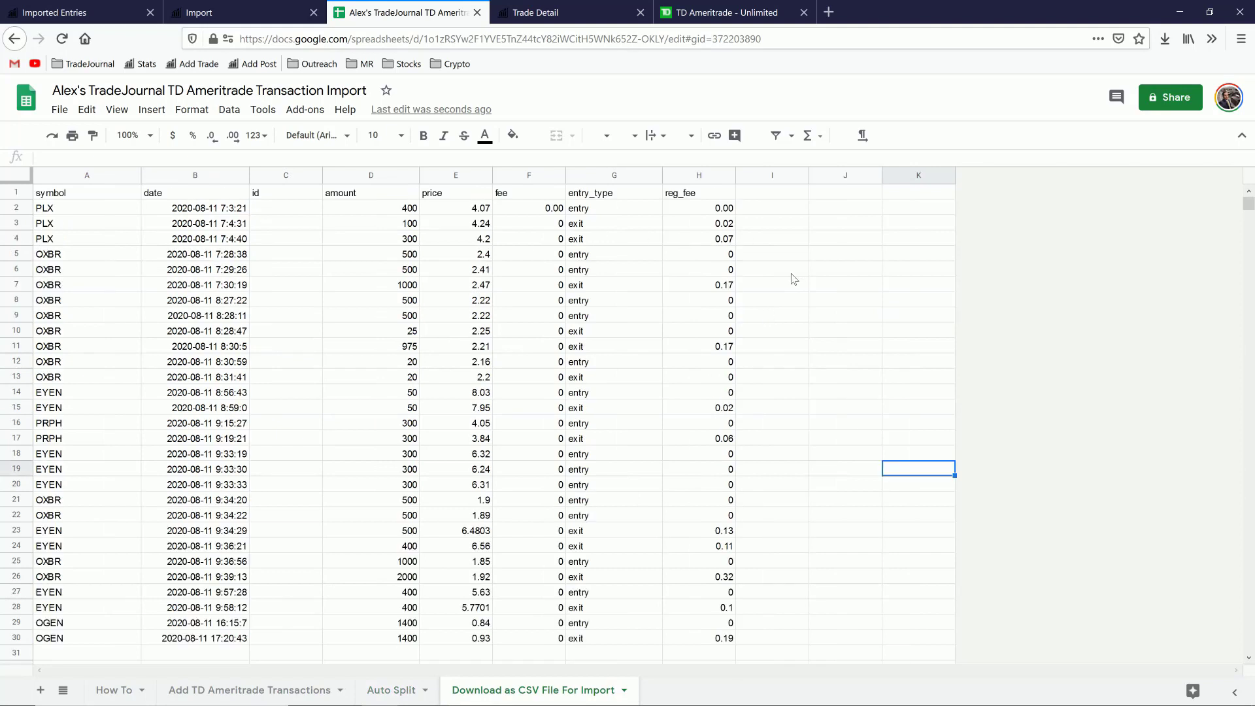
pyautogui.moveTo(783, 270); pyautogui.dragTo(100, 191)
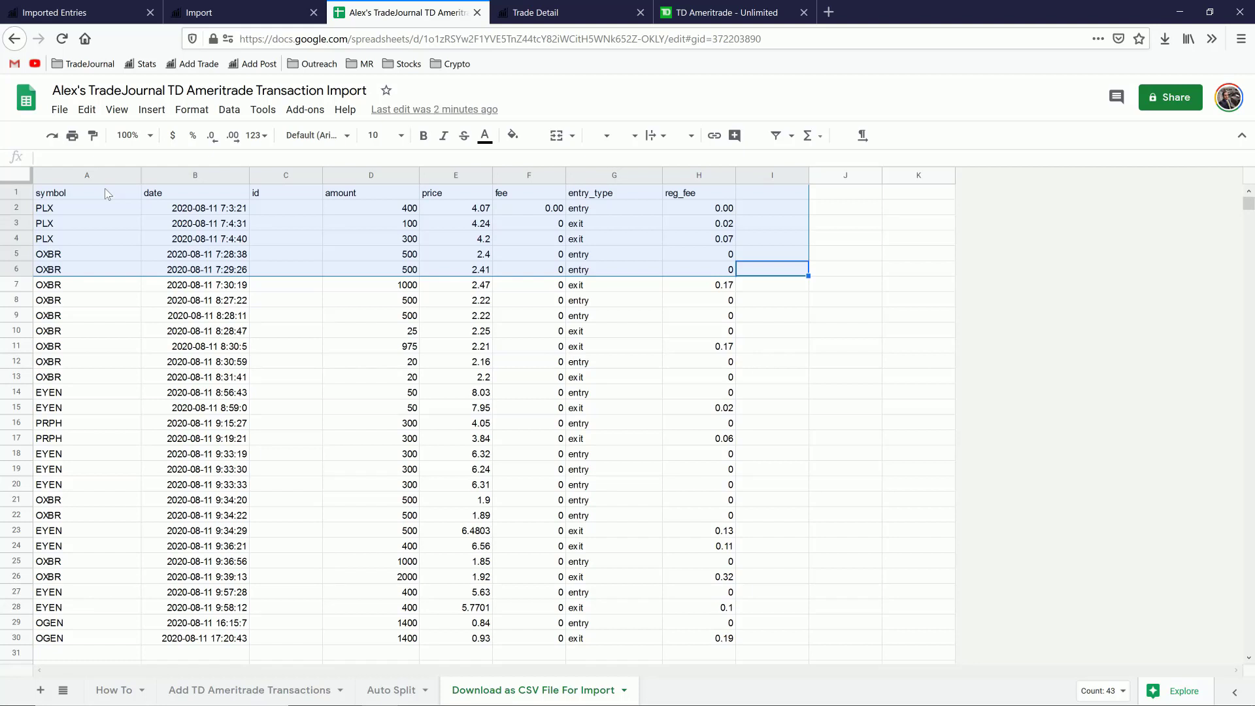
# Select admin import 2020-8-11.csv from Downloads on TradeJournal's Import page and import it
pyautogui.click(213, 13)
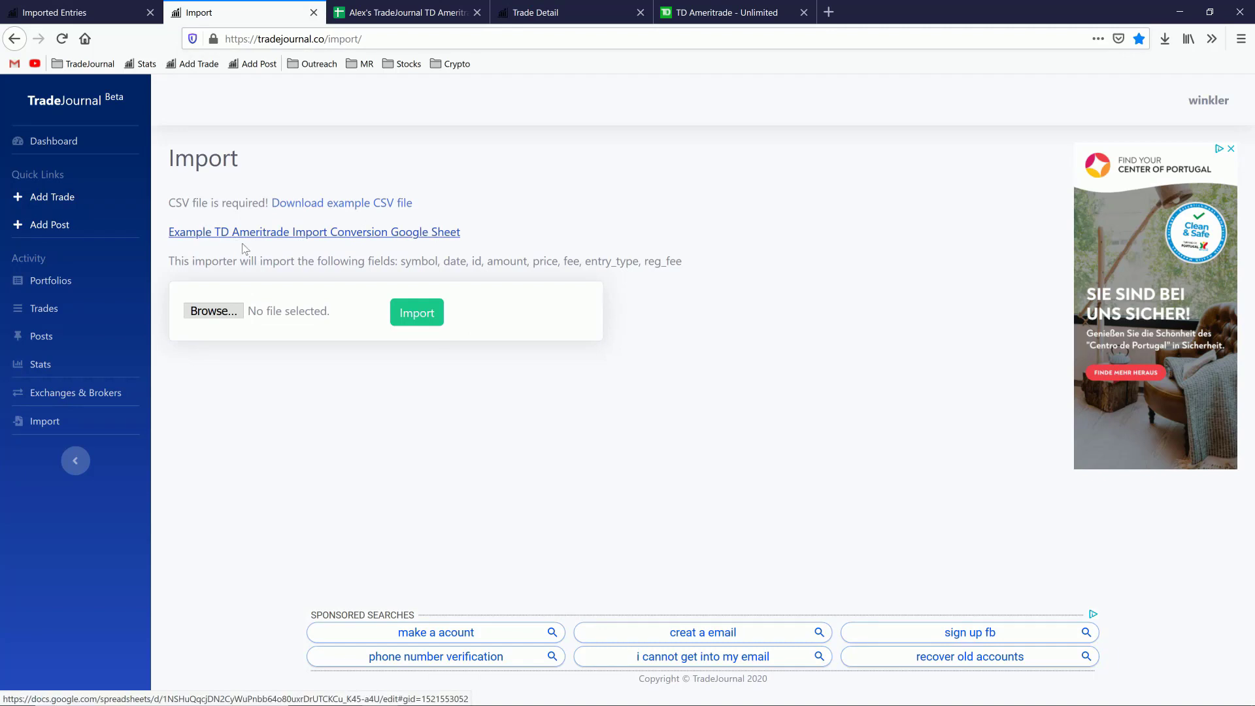
pyautogui.click(232, 312)
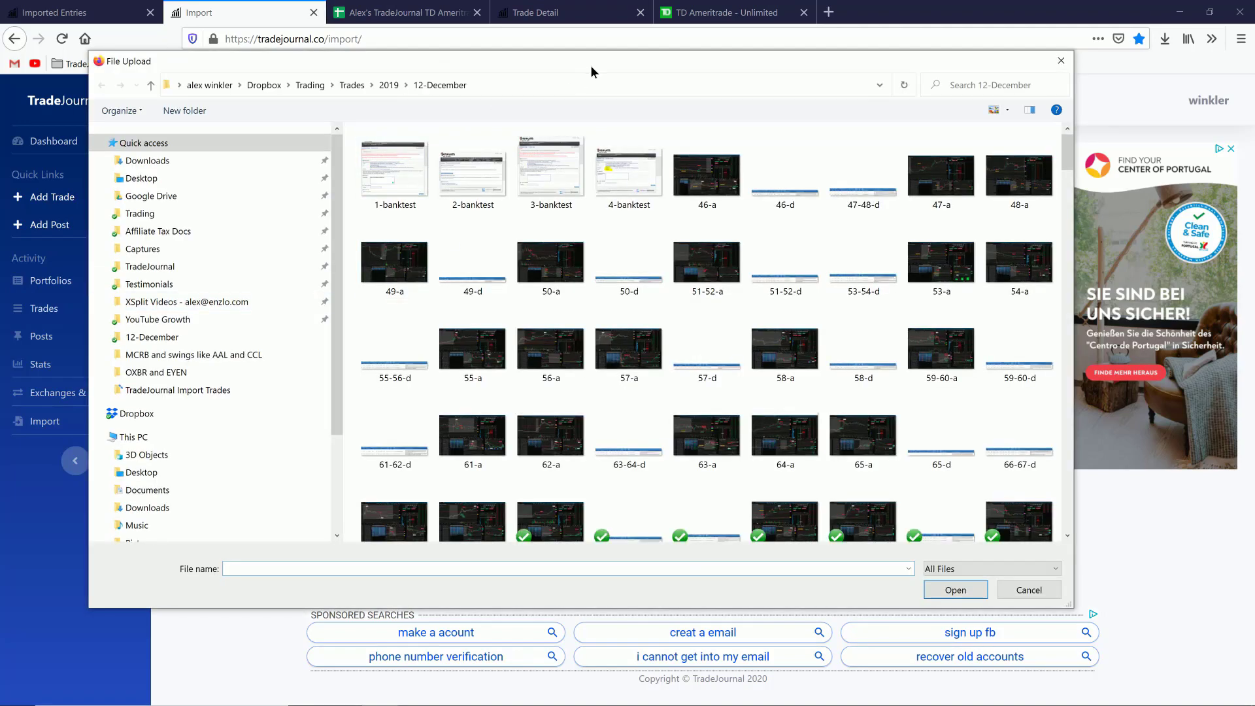
pyautogui.moveTo(590, 65)
pyautogui.mouseDown()
pyautogui.moveTo(520, 481)
pyautogui.moveTo(584, 53)
pyautogui.moveTo(575, 77)
pyautogui.mouseUp()
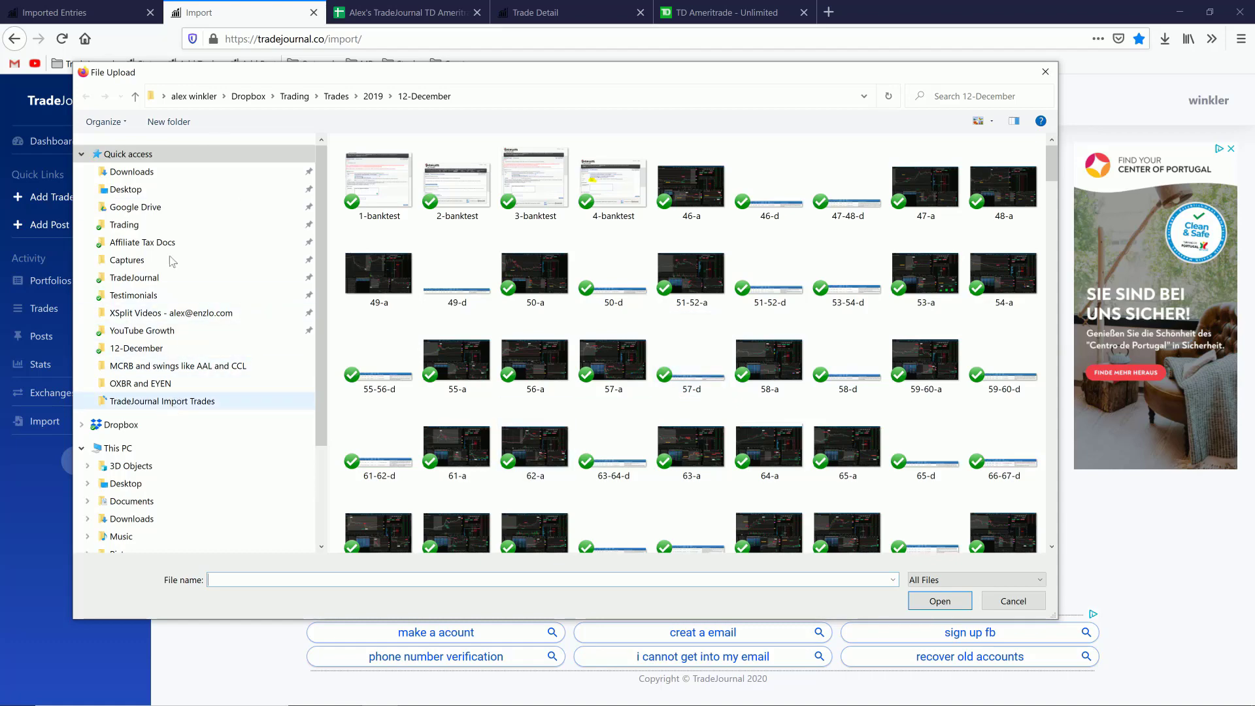
pyautogui.click(160, 174)
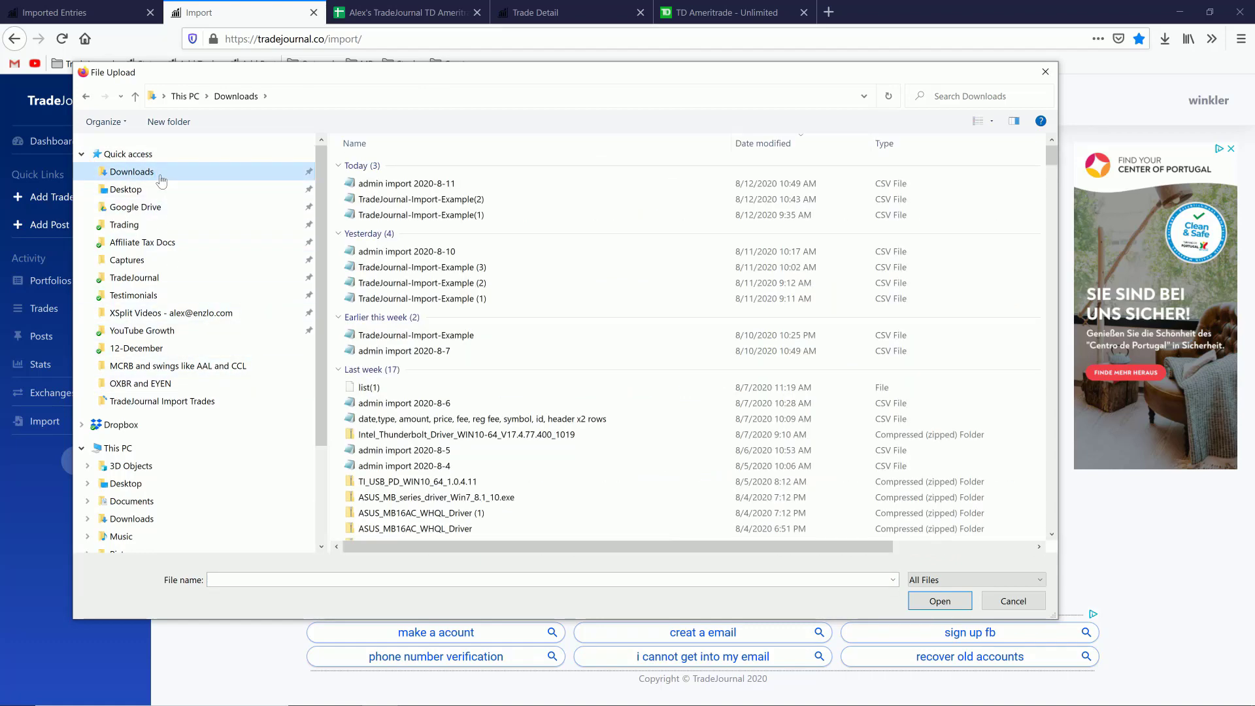
pyautogui.doubleClick(382, 188)
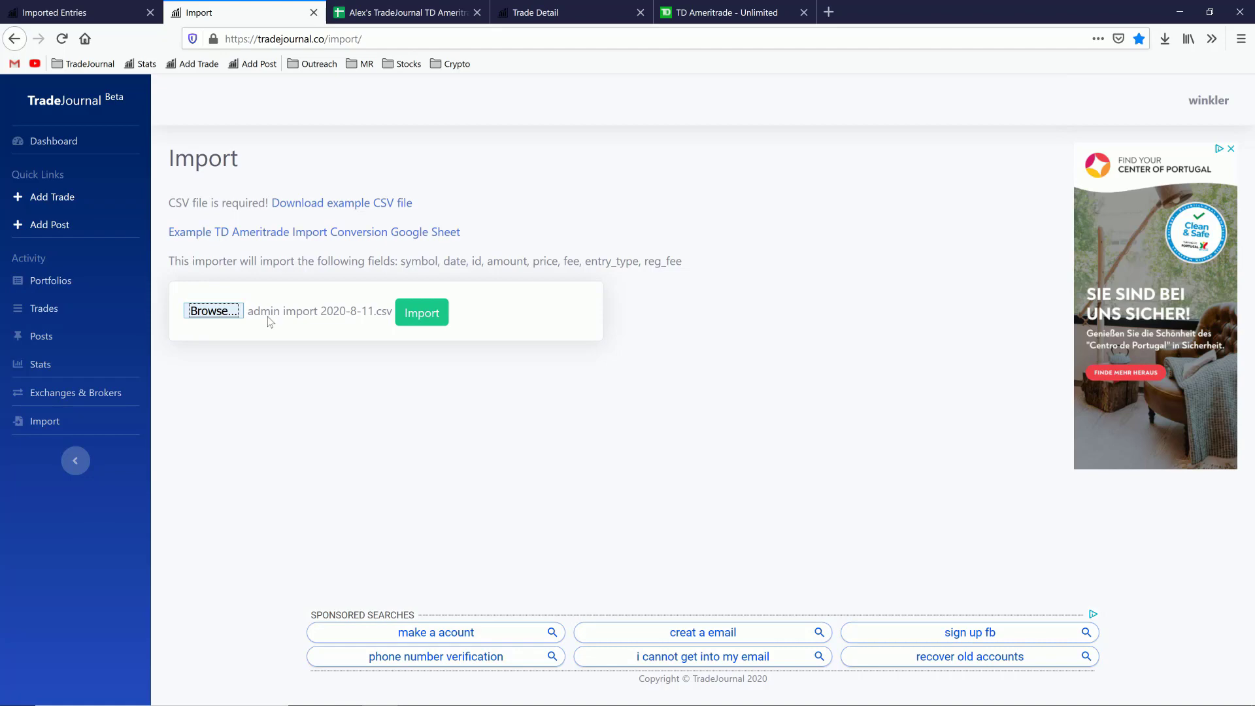
pyautogui.click(430, 323)
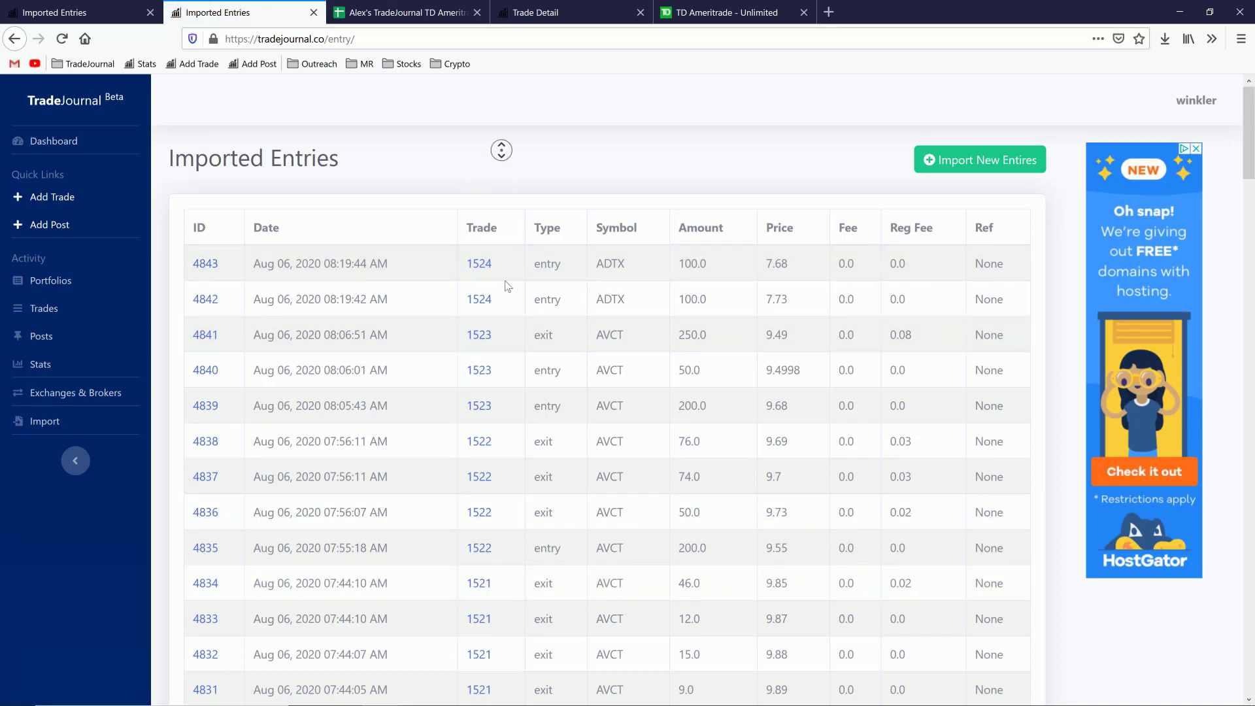
# Review the Aug 11, 2020 transactions on page 2 of Imported Entries, including their Trade column
pyautogui.scroll(-20, 507, 403)
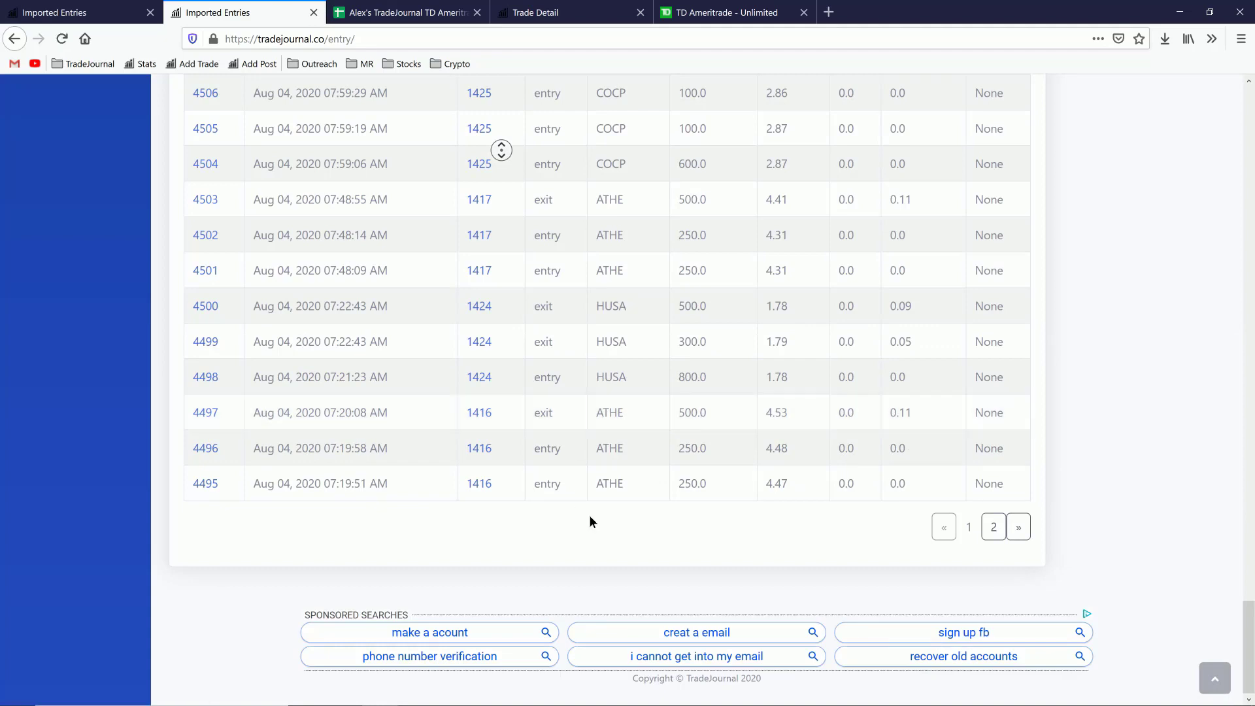
pyautogui.click(994, 540)
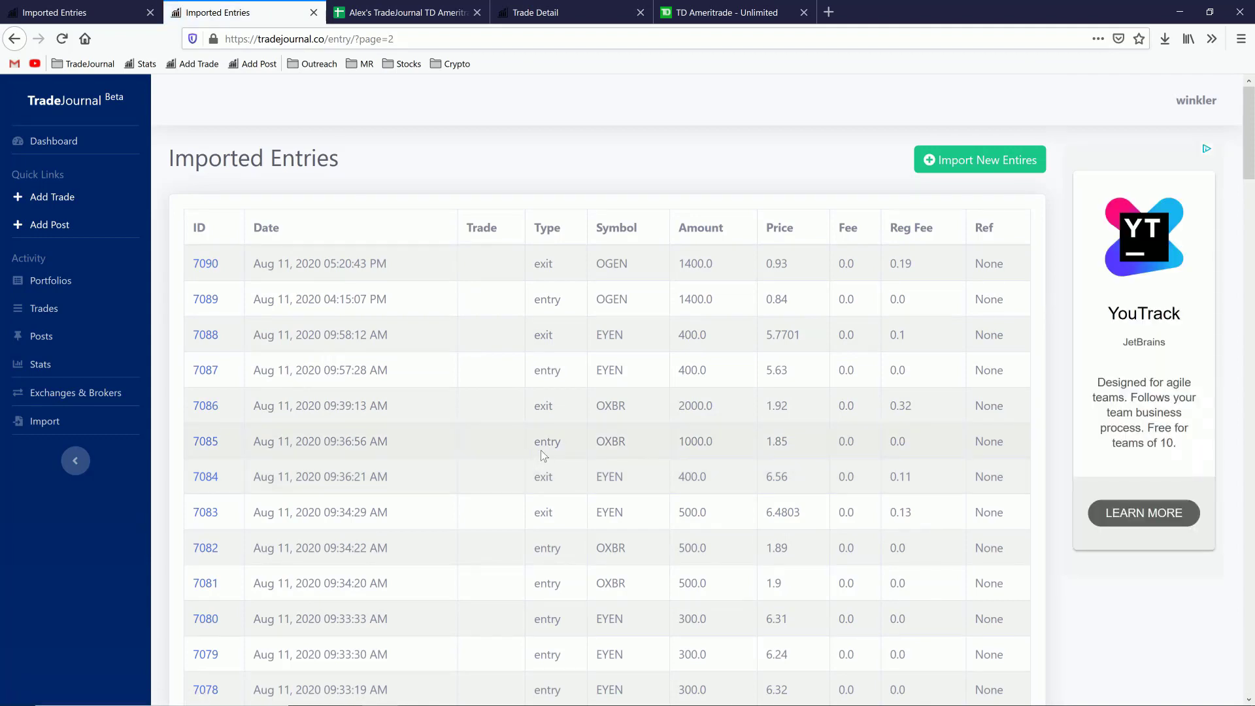
pyautogui.scroll(-9, 507, 223)
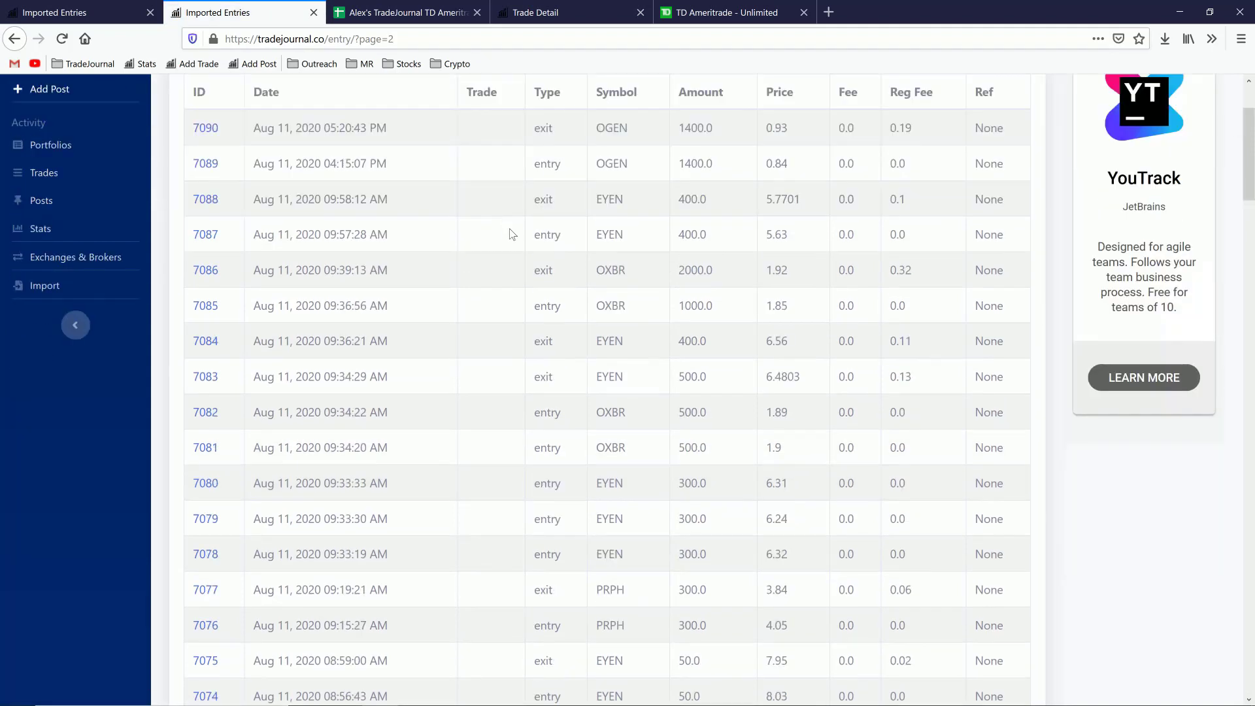
pyautogui.scroll(-5, 515, 245)
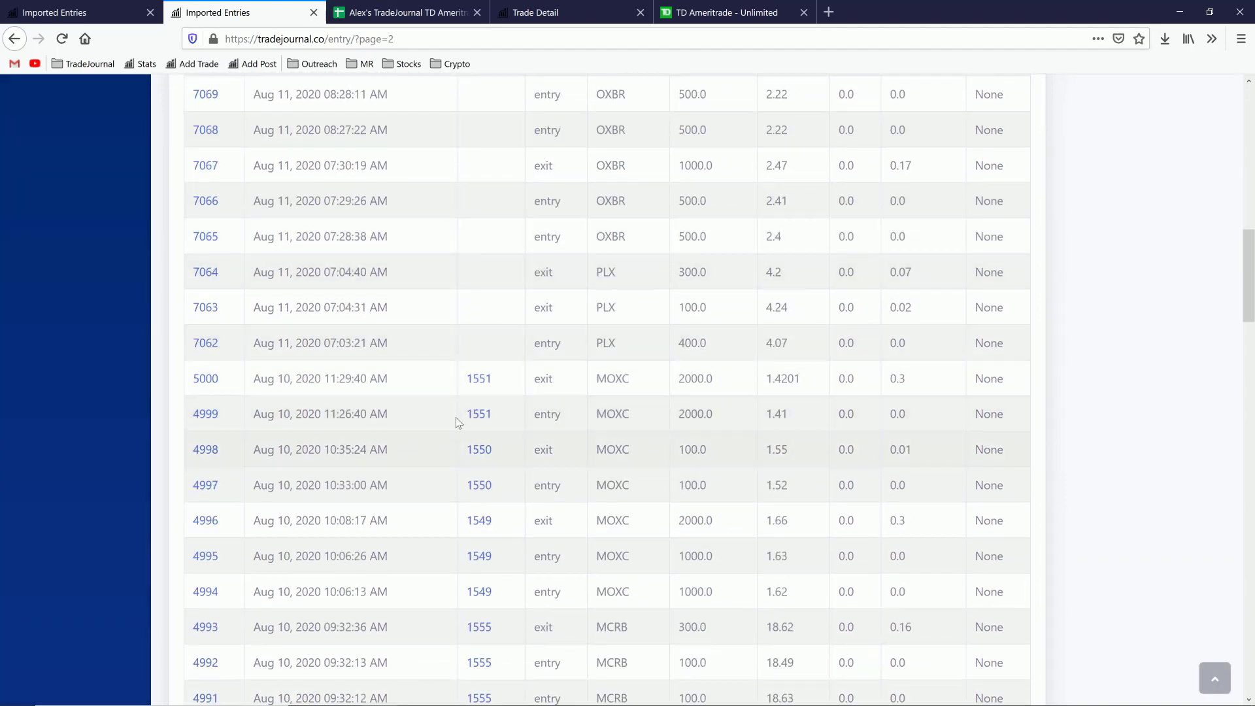
pyautogui.press('Home')
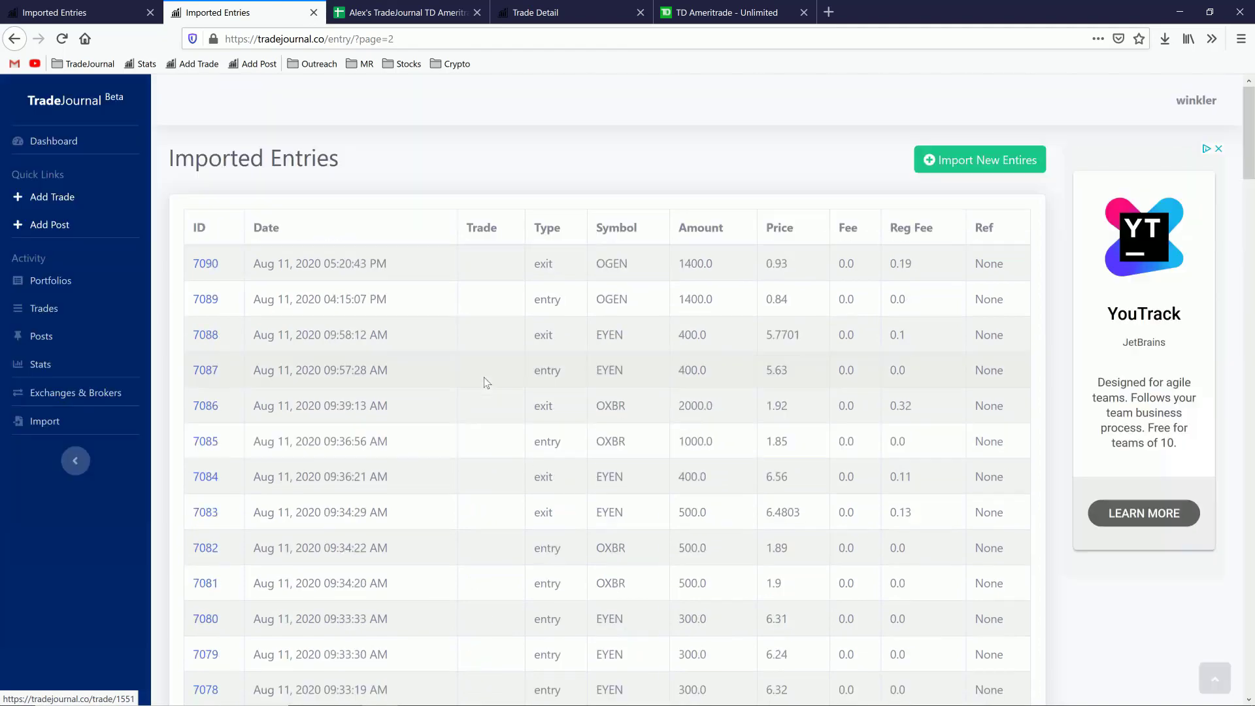
pyautogui.doubleClick(518, 232)
pyautogui.scroll(-5, 493, 314)
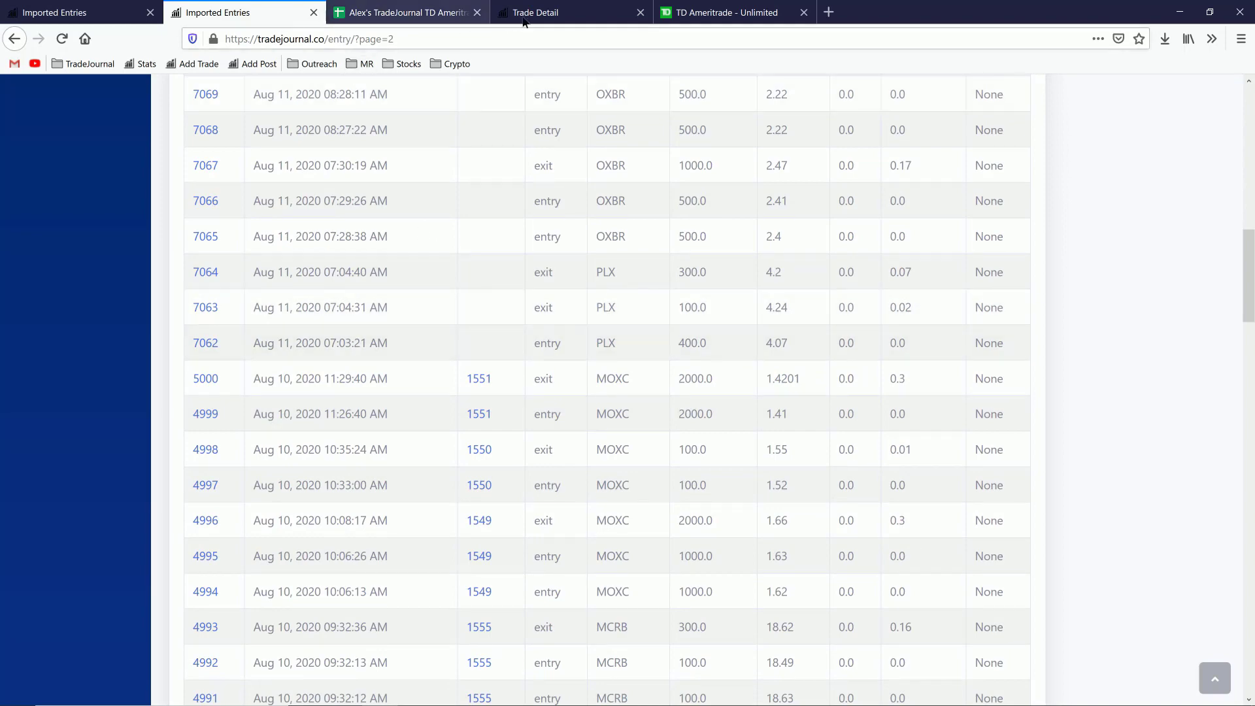
# Place the Trade Detail page beside Imported Entries and review the OXBR trade's symbol, details and stats
pyautogui.moveTo(554, 13); pyautogui.dragTo(407, 24)
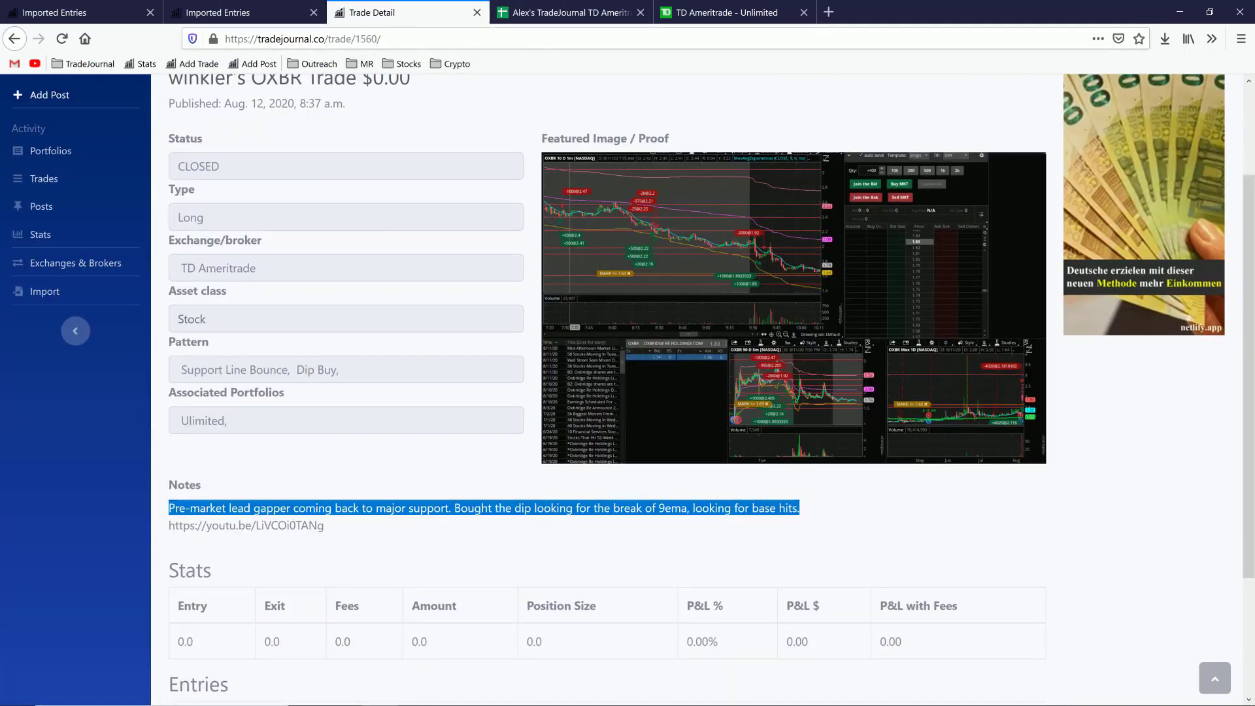
pyautogui.scroll(3, 276, 207)
pyautogui.doubleClick(276, 206)
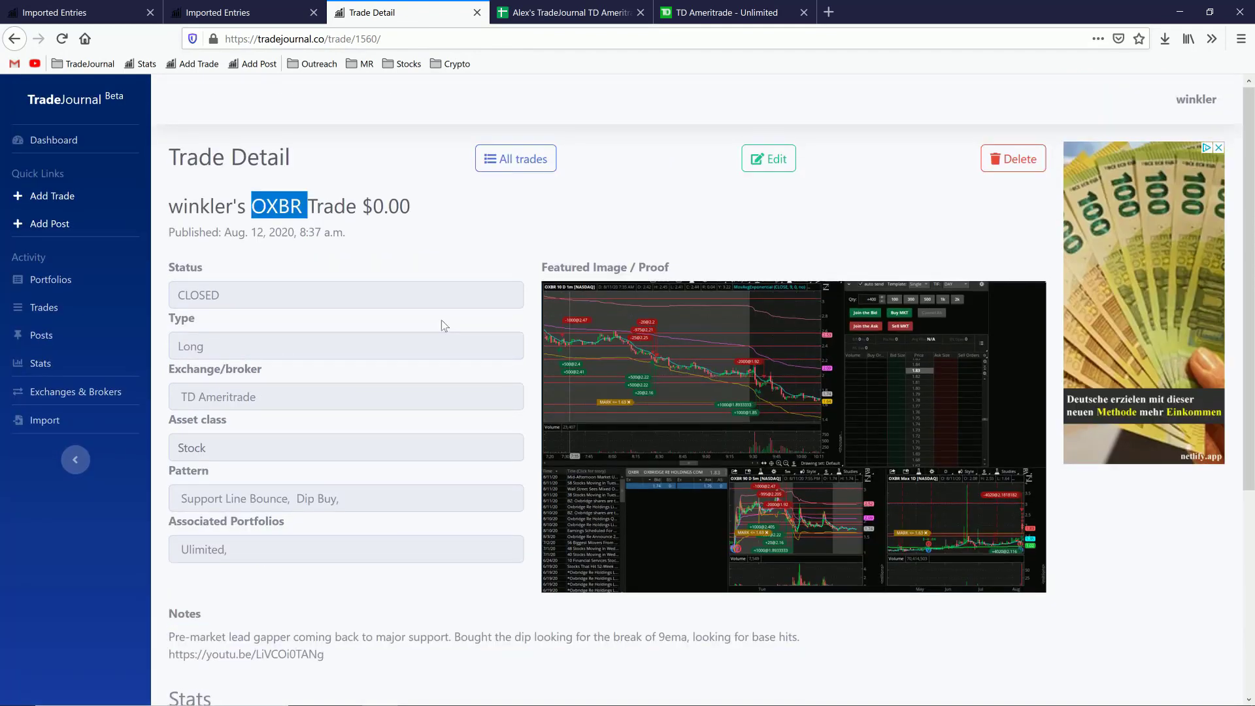
pyautogui.scroll(-2, 398, 590)
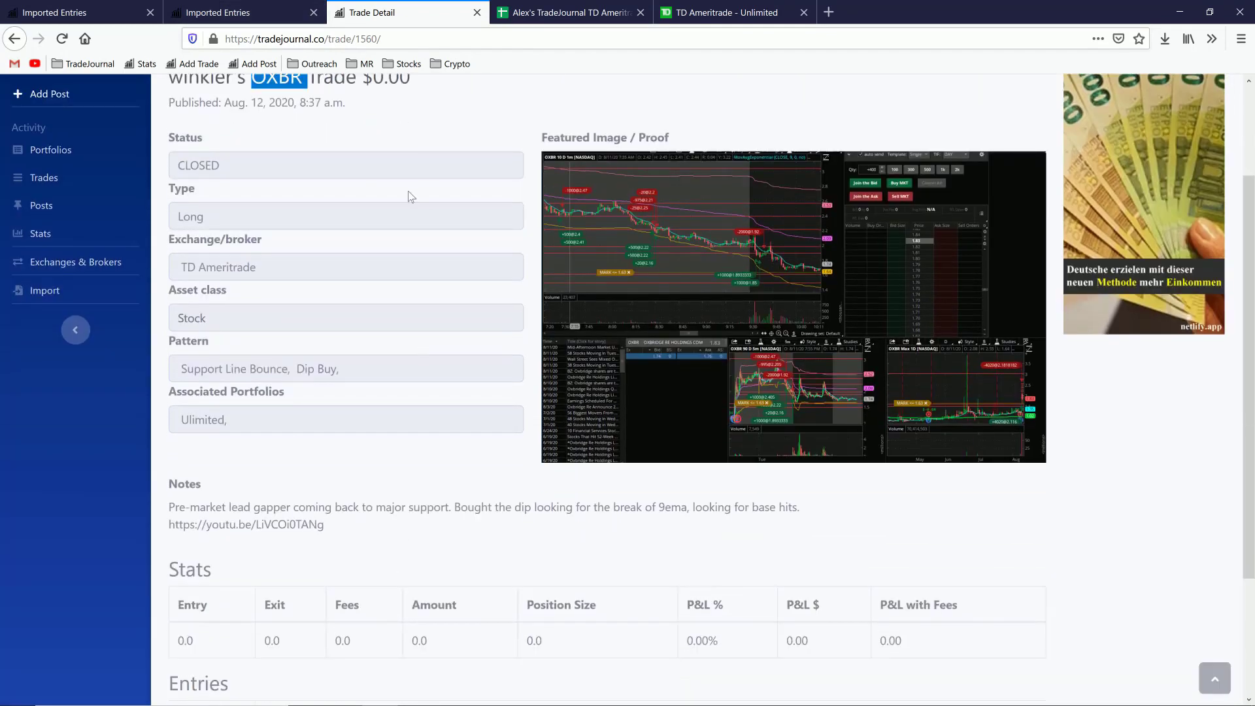
pyautogui.scroll(2, 408, 190)
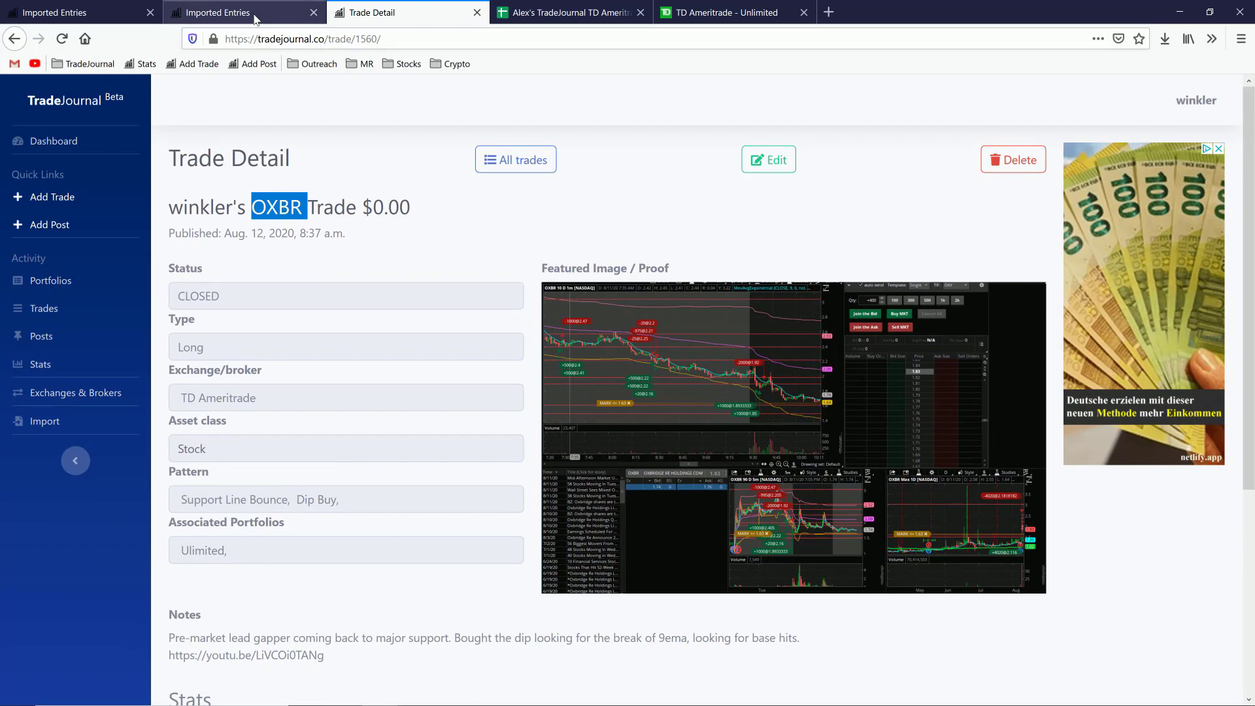
# Open the unassigned OXBR entries 7065, 7066 and 7067 from Imported Entries in separate new tabs
pyautogui.click(255, 13)
pyautogui.scroll(1, 498, 364)
pyautogui.scroll(2, 498, 364)
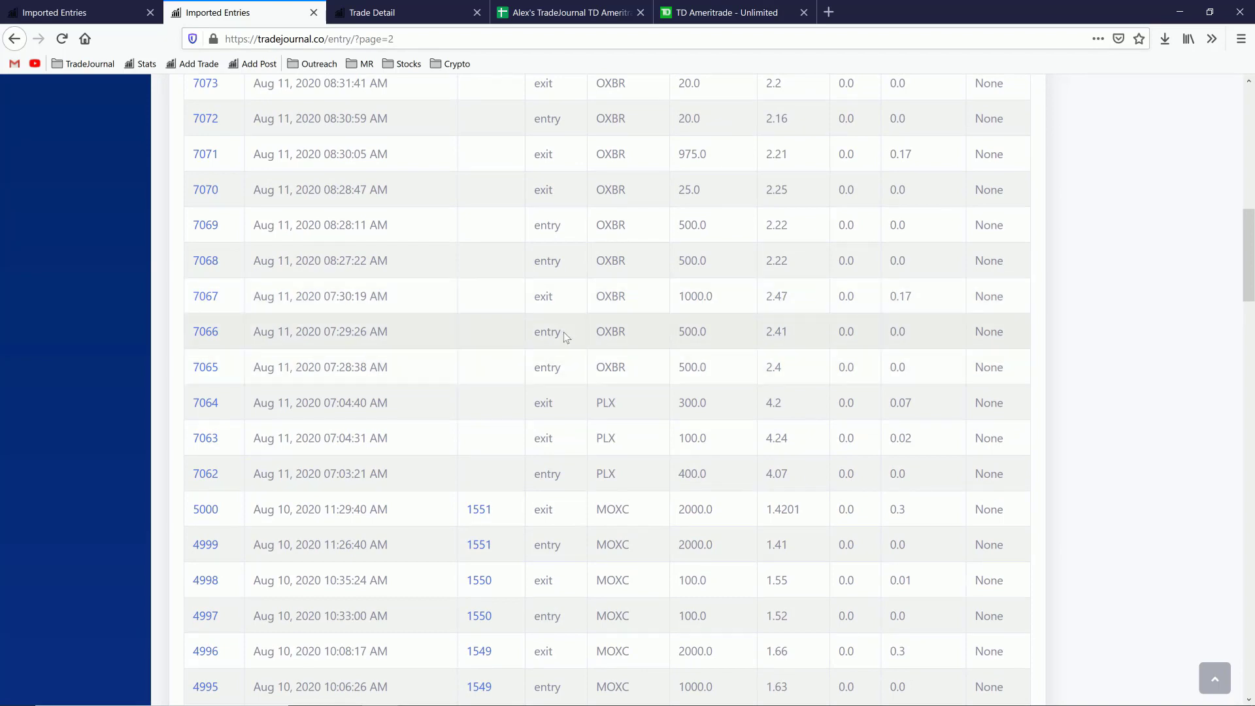
pyautogui.middleClick(206, 337)
pyautogui.middleClick(207, 298)
pyautogui.middleClick(207, 299)
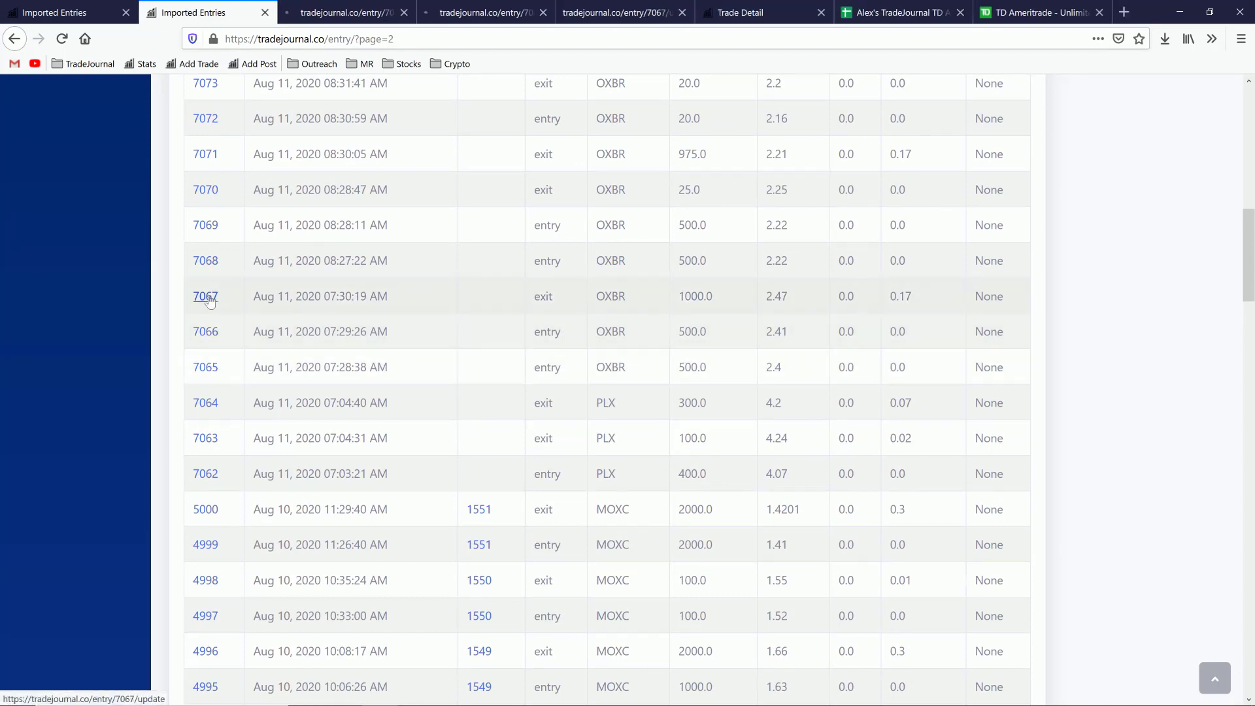
# Examine the available trades and the remaining fields in the Update Entry form of OXBR entry 7065
pyautogui.click(311, 13)
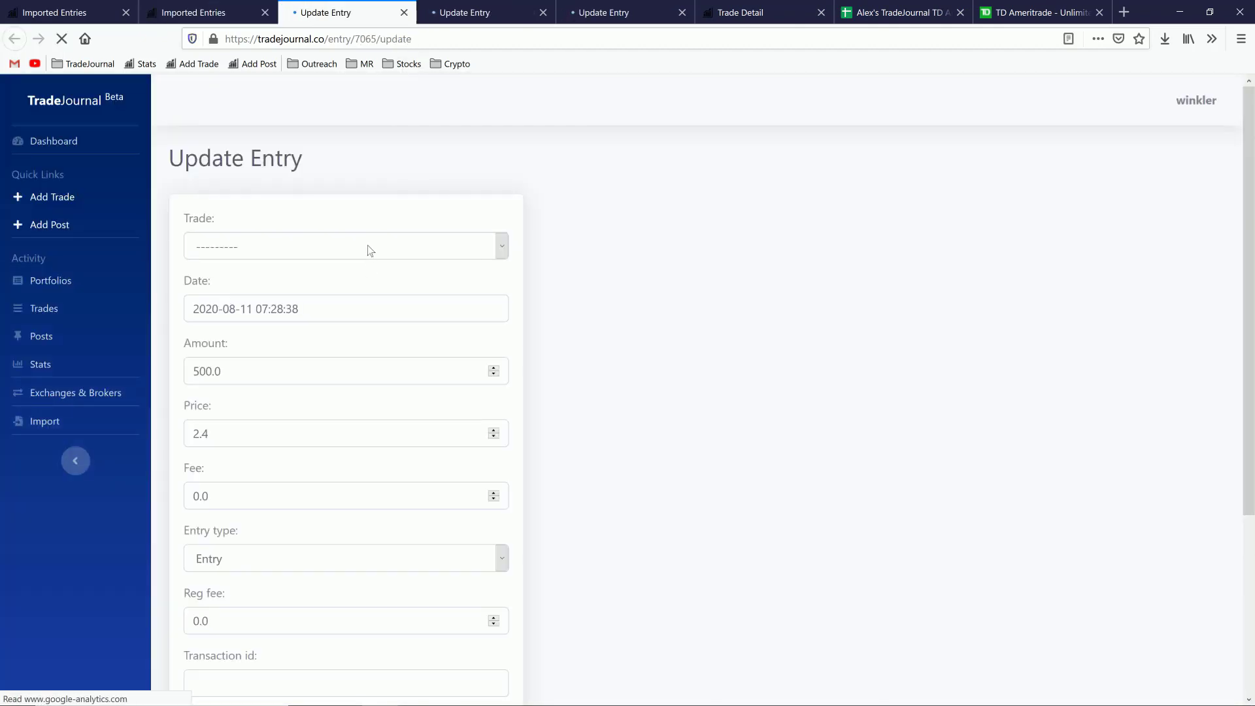
pyautogui.click(368, 245)
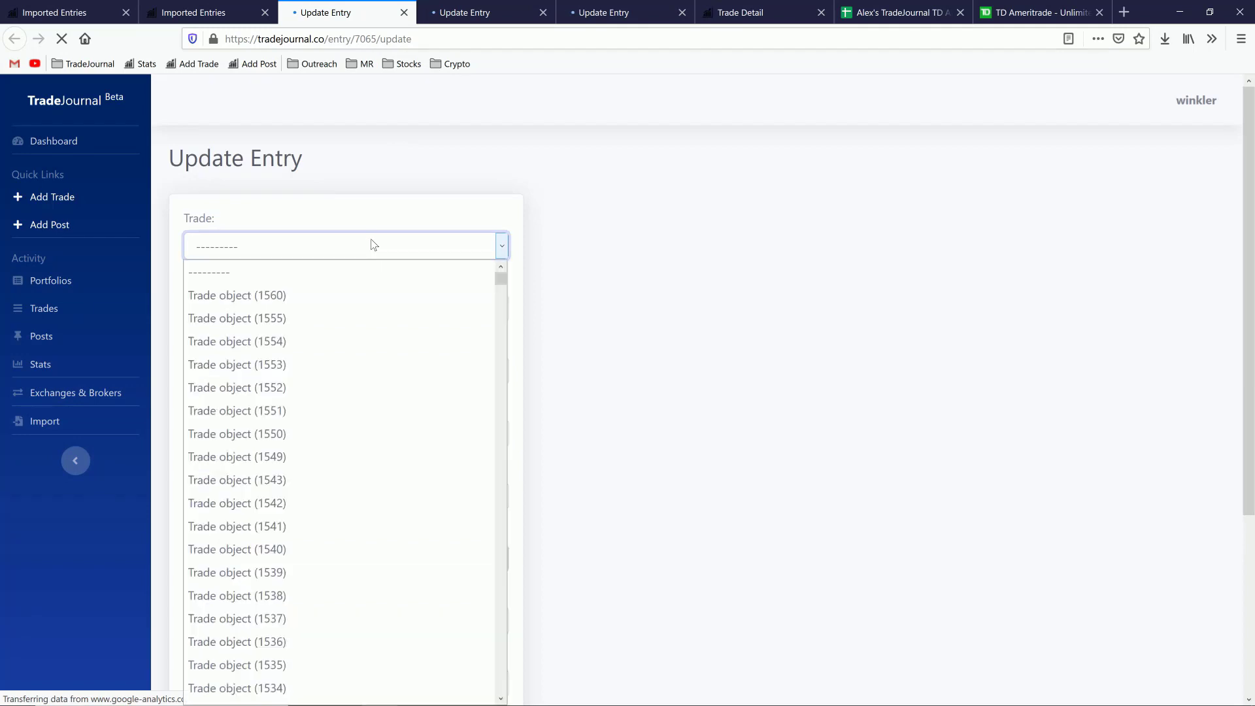
pyautogui.click(338, 157)
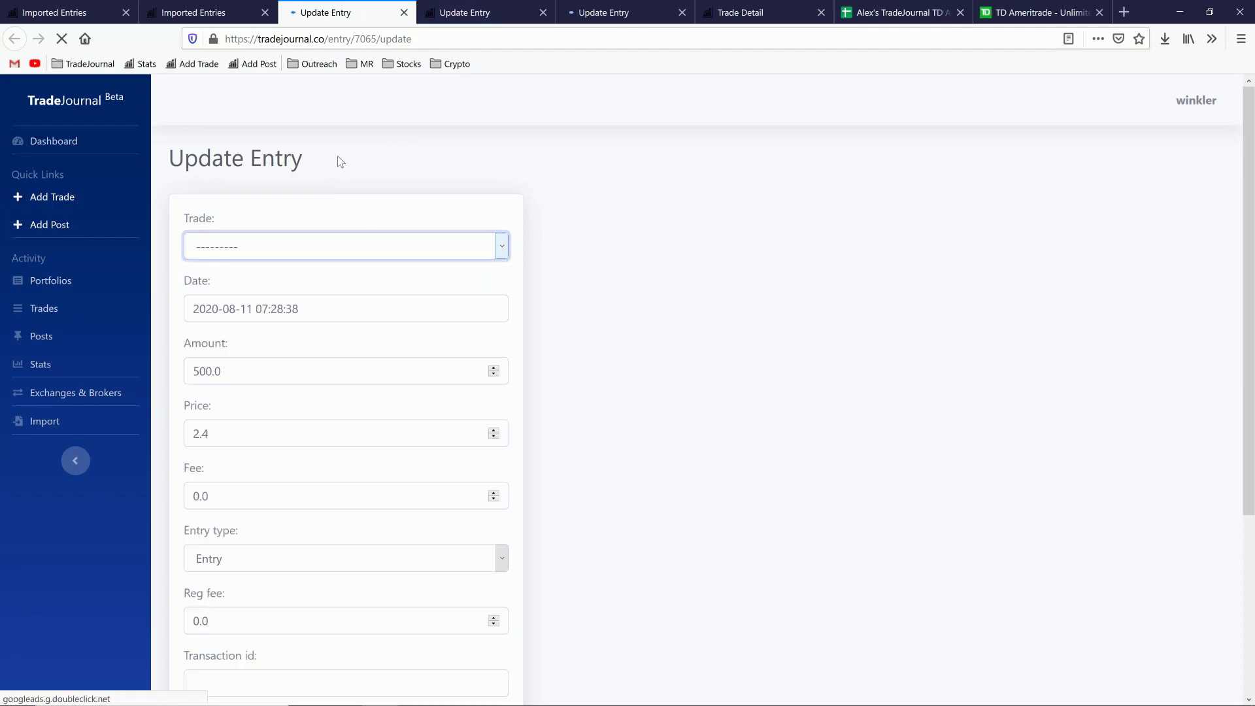
pyautogui.scroll(-3, 347, 299)
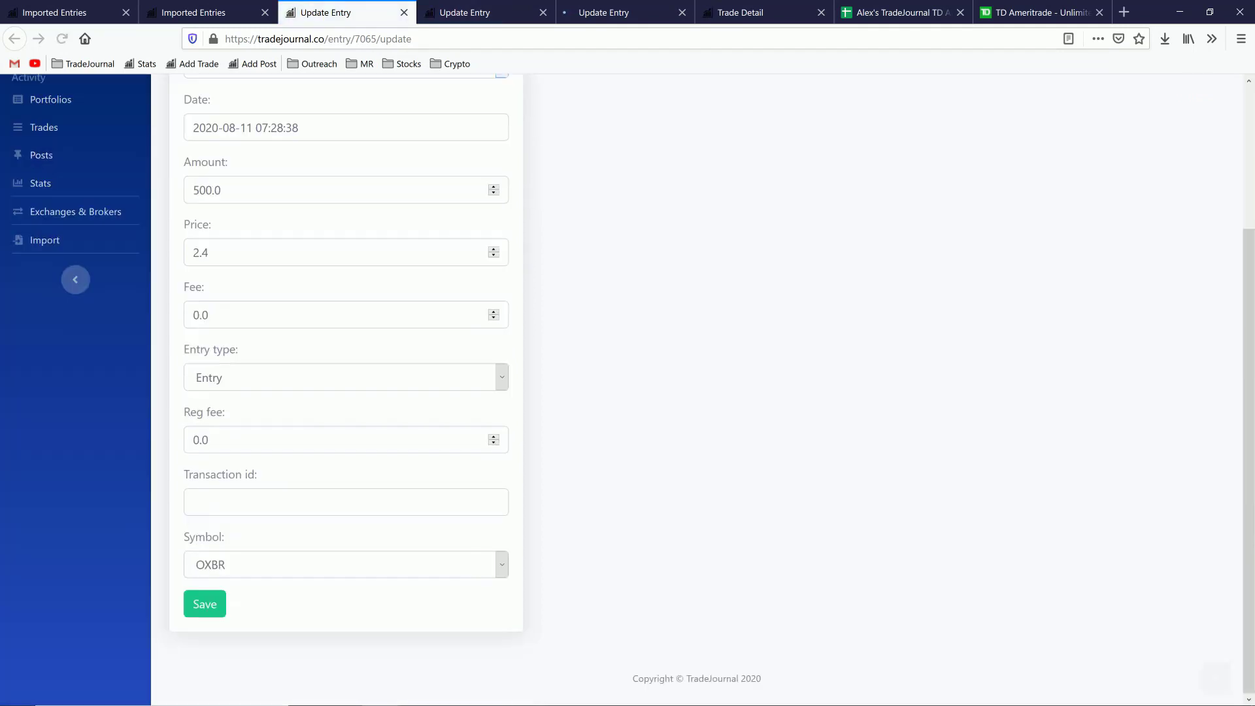
# Save entry 7065 and close its page, and assign entry 7066 to Trade object (1560), save it and close it
pyautogui.click(202, 604)
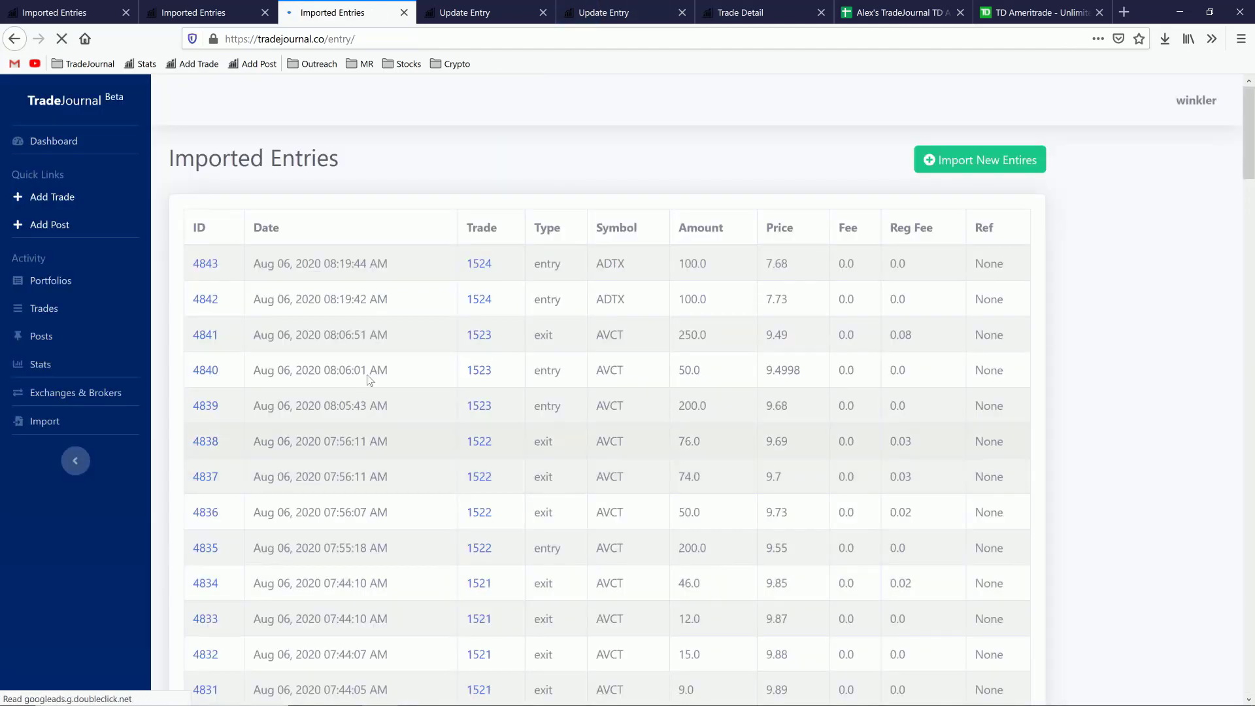
pyautogui.hotkey('ctrl', 'w')
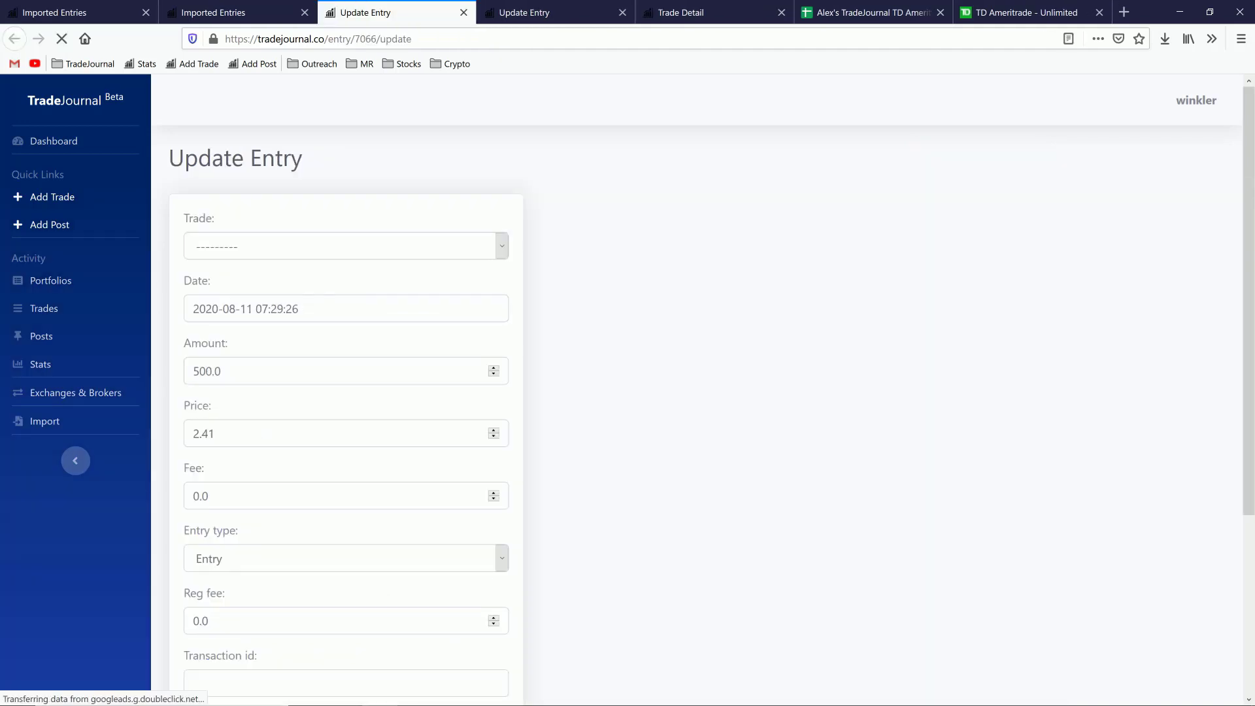
pyautogui.click(304, 256)
pyautogui.click(274, 292)
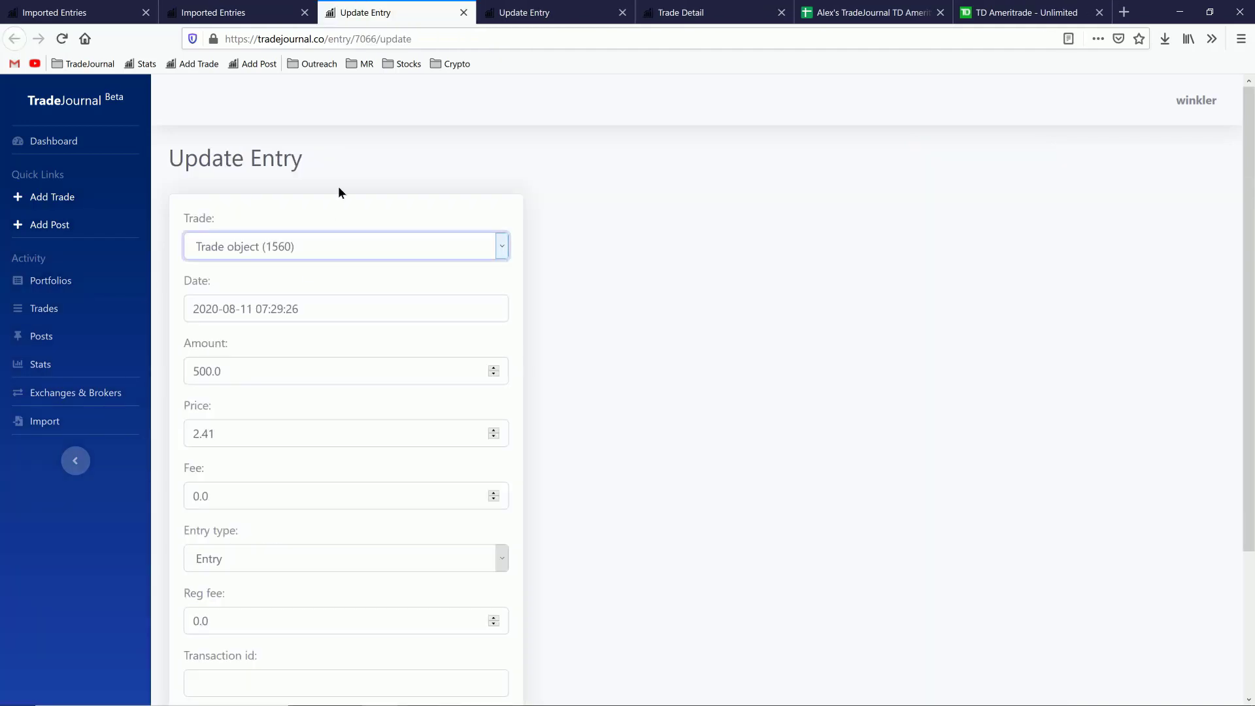
pyautogui.scroll(-1, 263, 604)
pyautogui.scroll(-3, 263, 604)
pyautogui.click(211, 605)
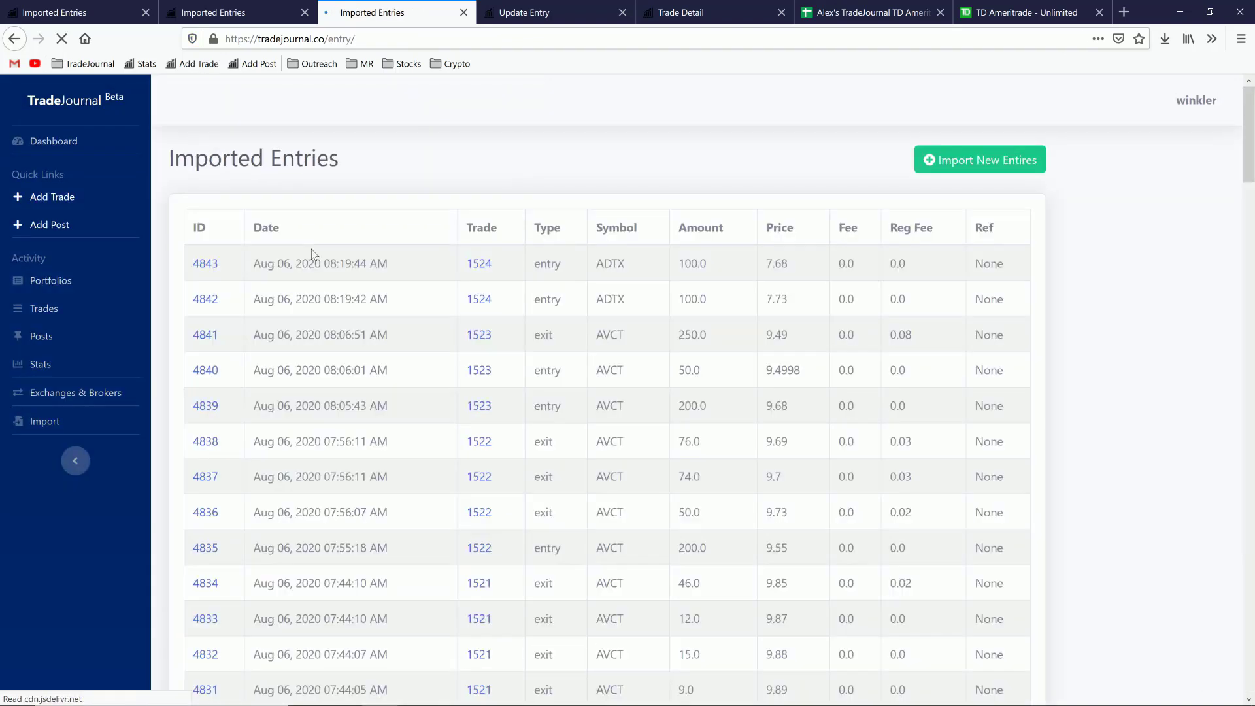
pyautogui.hotkey('ctrl', 'w')
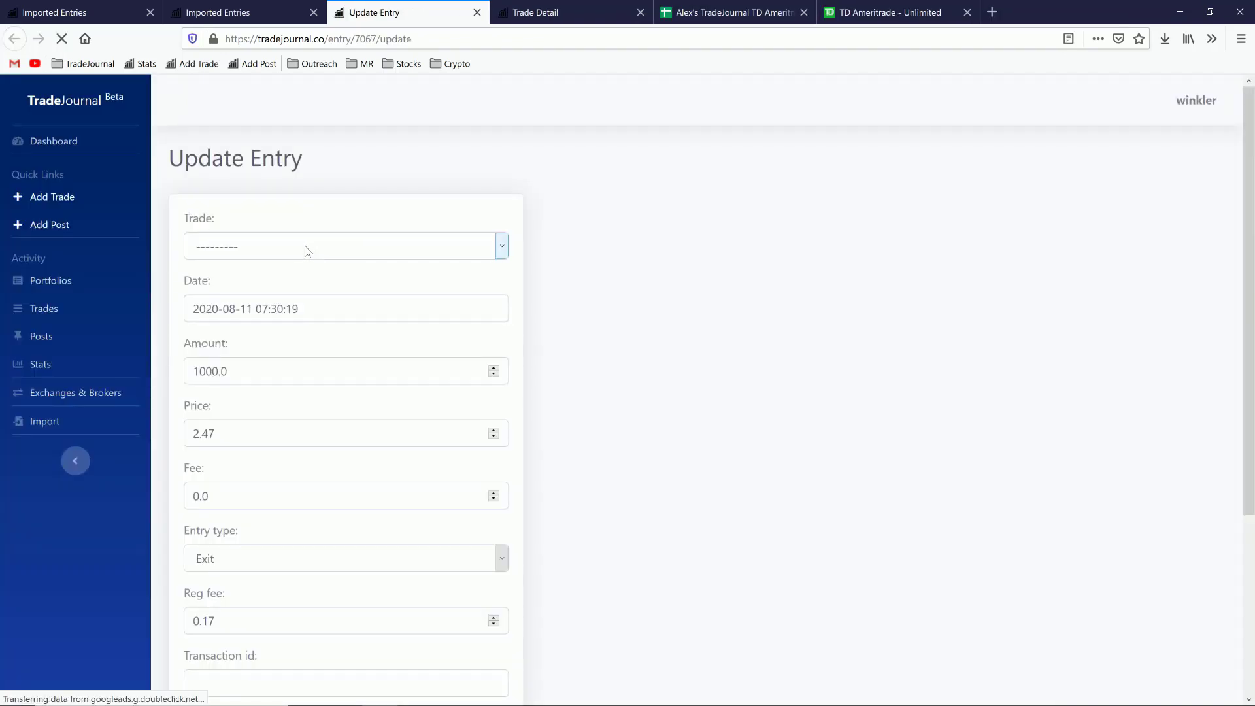
# Assign entry 7067 to Trade object (1560), save it and close its page
pyautogui.click(305, 255)
pyautogui.click(302, 295)
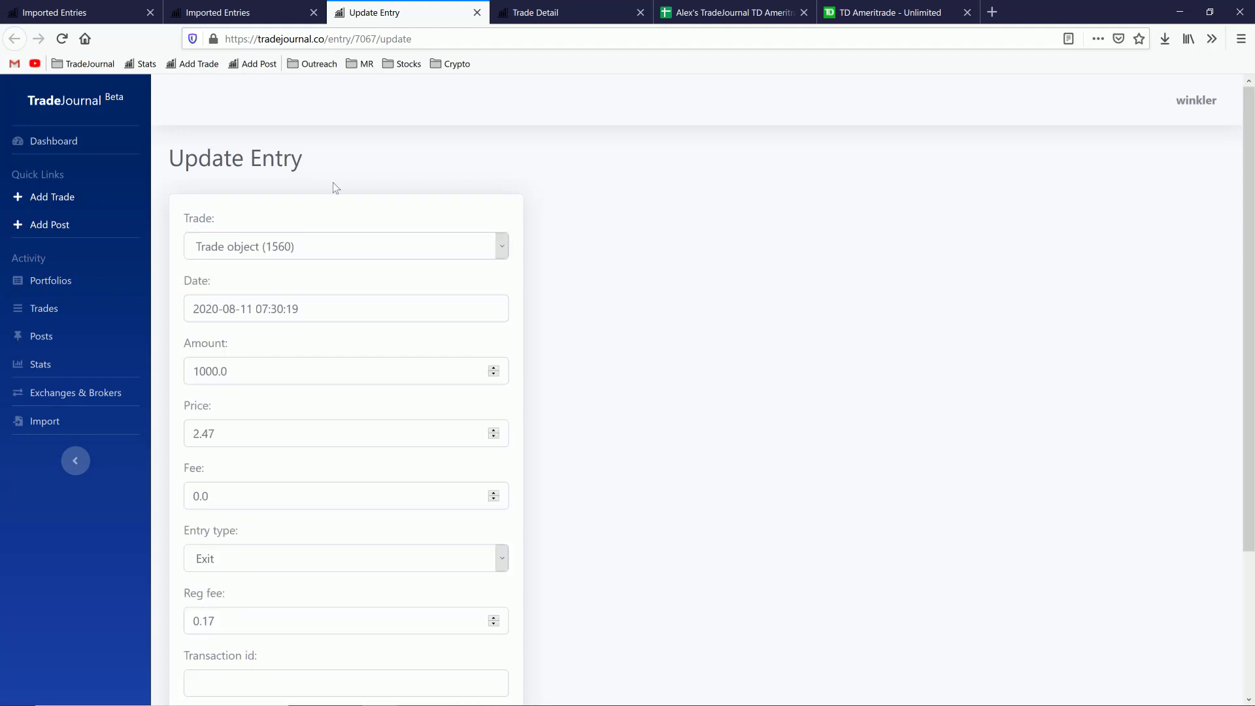
pyautogui.scroll(-3, 316, 403)
pyautogui.click(205, 606)
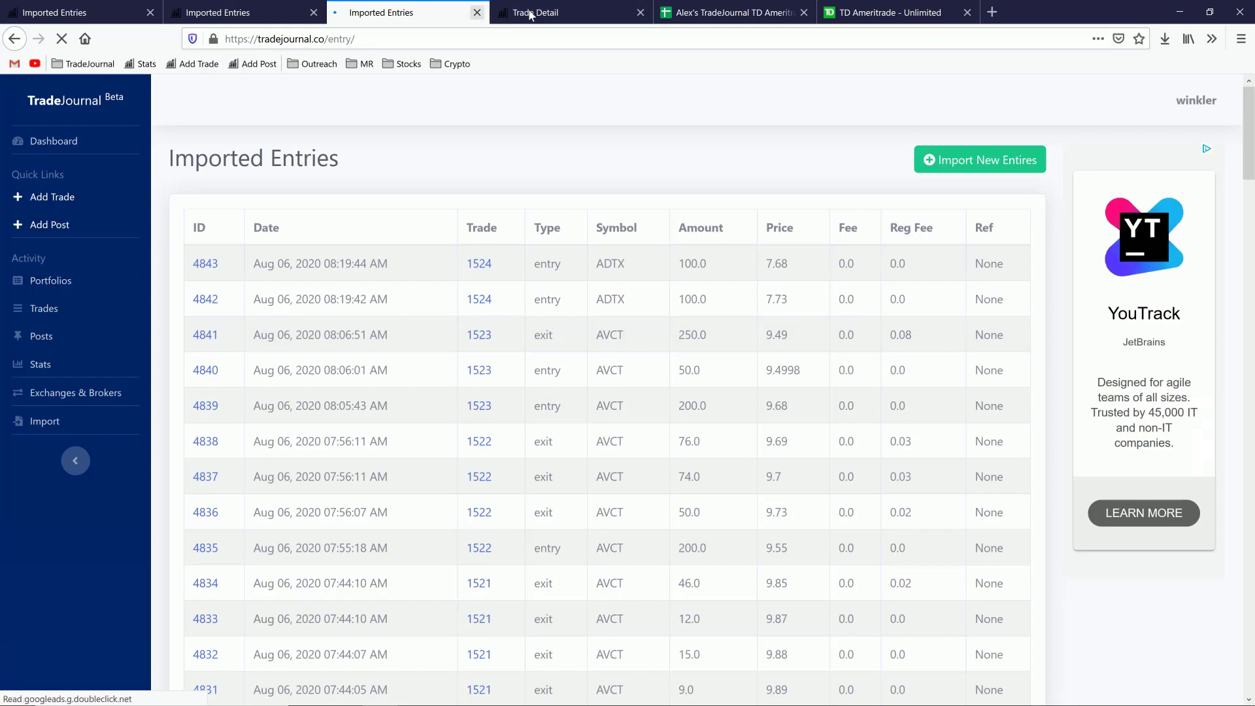
pyautogui.middleClick(428, 18)
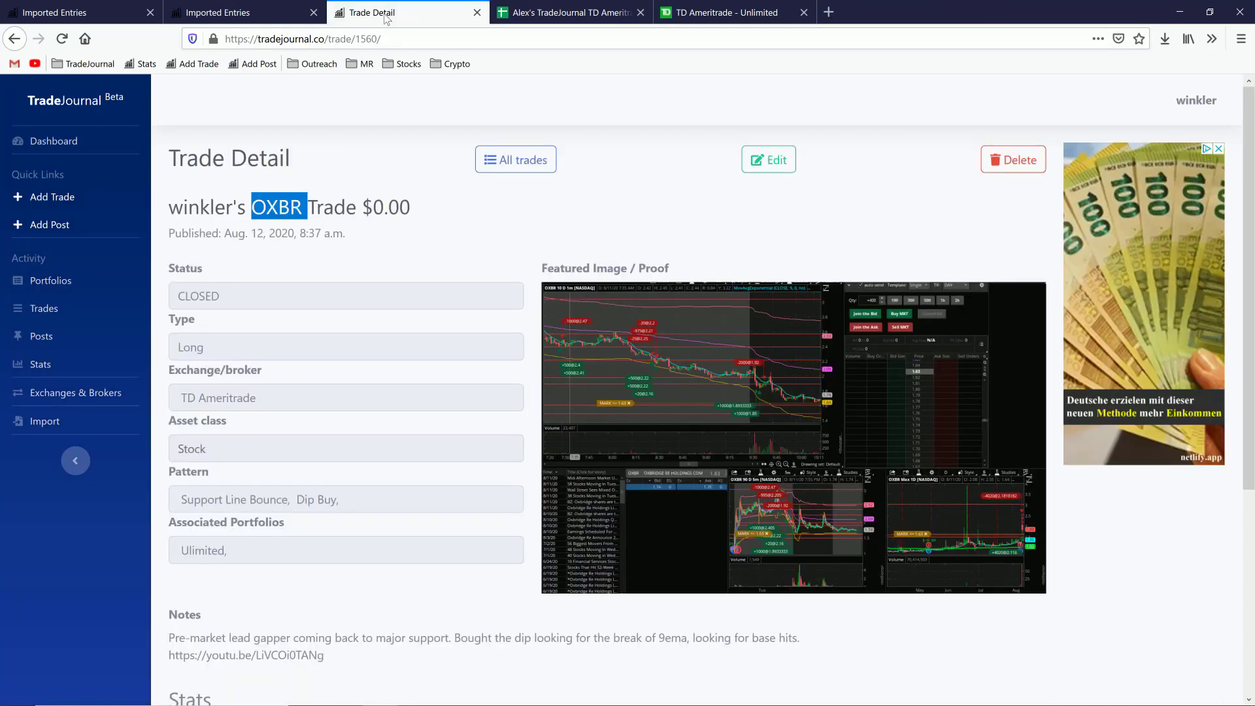
# Reload the OXBR Trade Detail page and review its profit, Stats and Entries tables
pyautogui.click(389, 133)
pyautogui.press('F5')
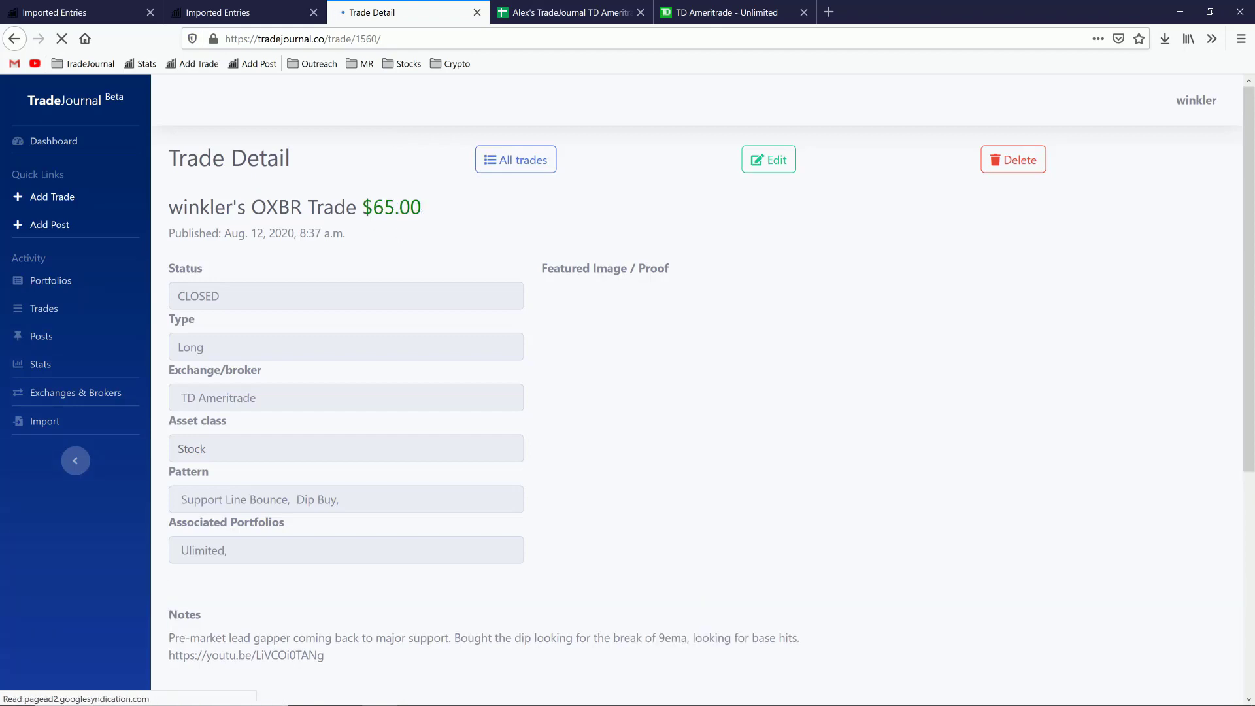
pyautogui.scroll(-4, 399, 262)
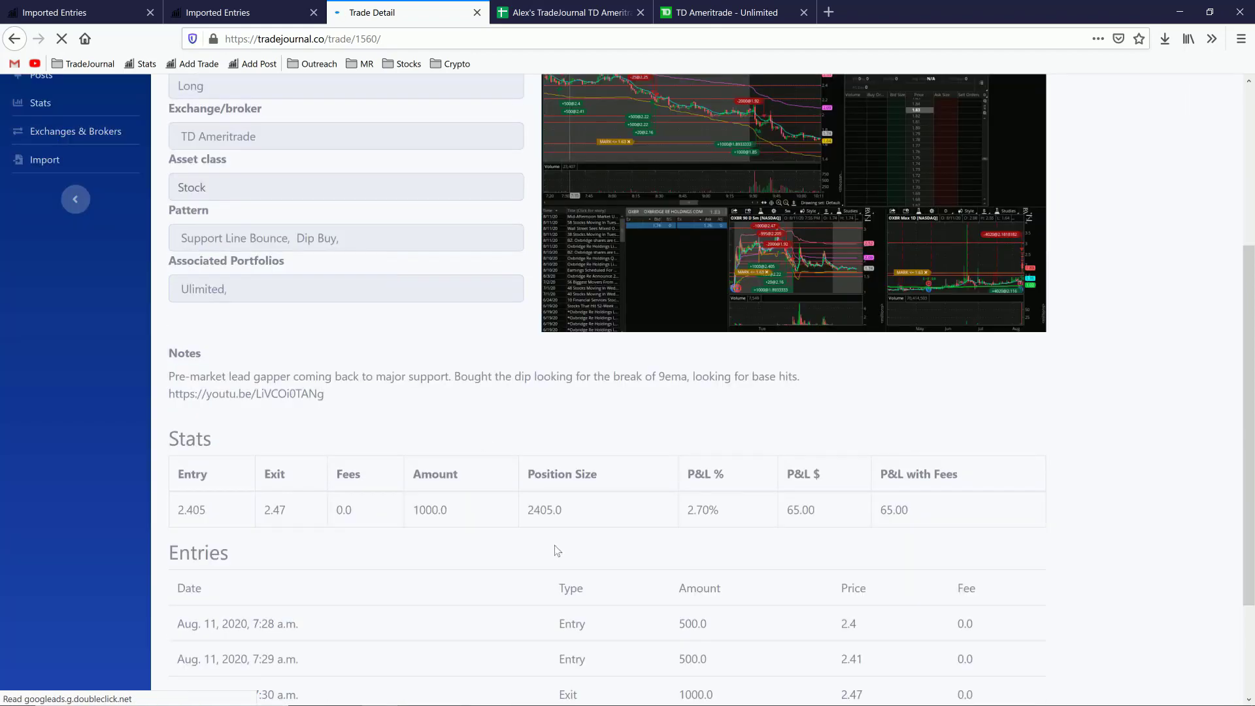
pyautogui.scroll(-2, 554, 550)
pyautogui.moveTo(172, 356); pyautogui.dragTo(674, 374)
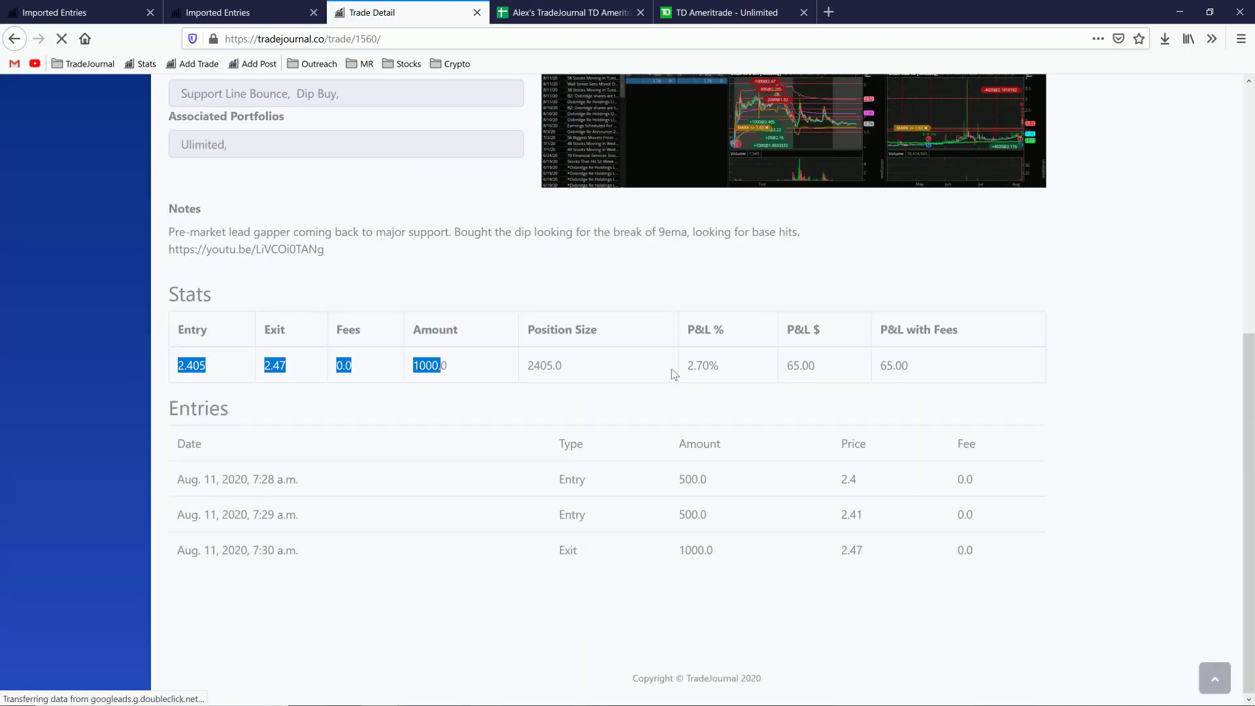
pyautogui.click(203, 371)
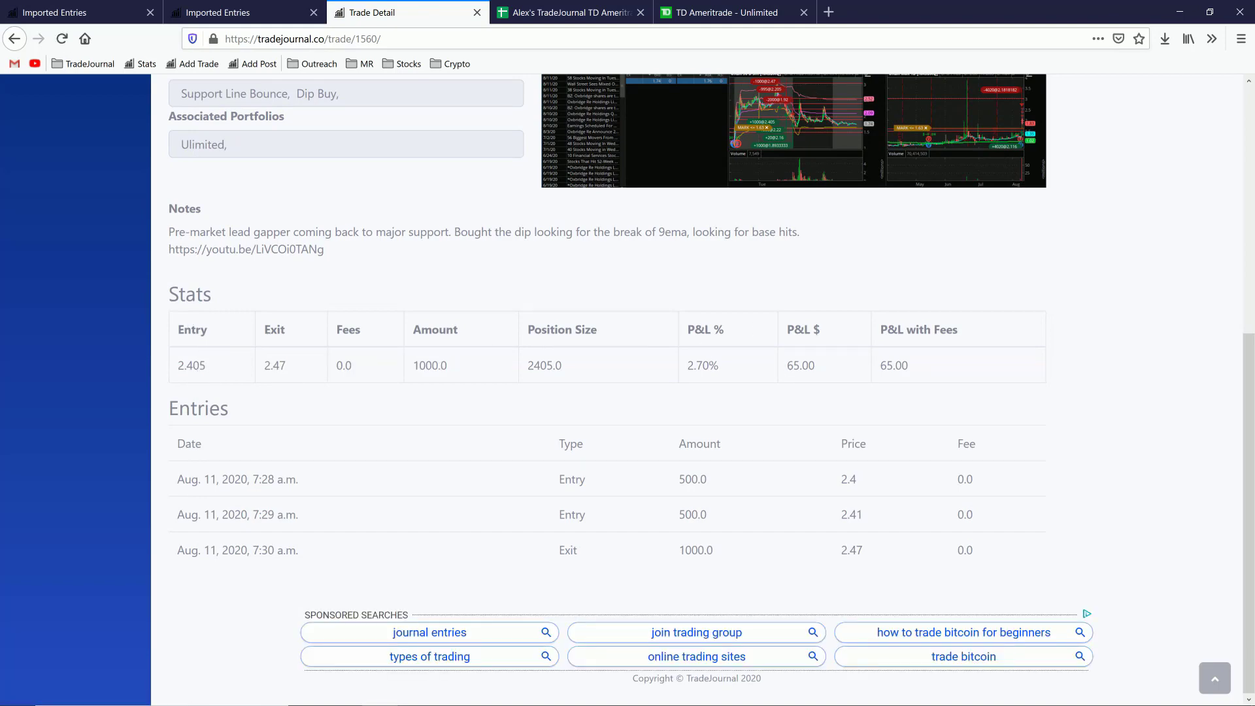
pyautogui.scroll(5, 617, 425)
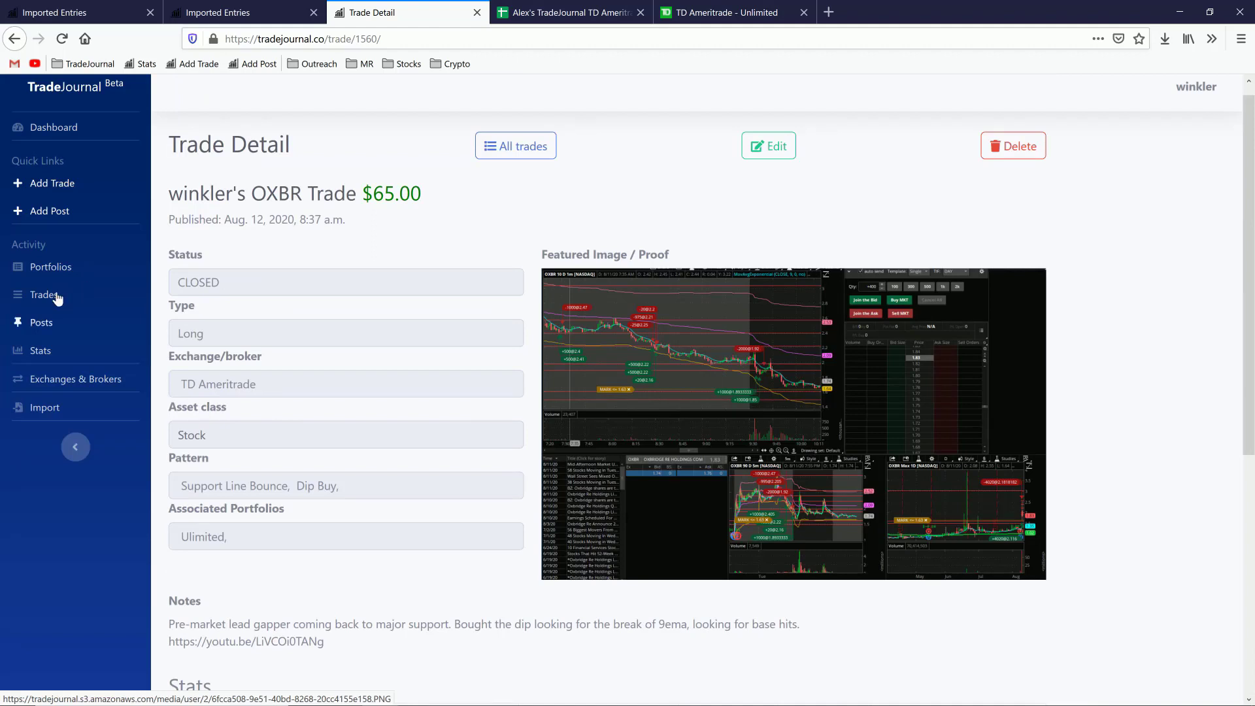
# Open the All Trades list in a separate tab and the OXBR trade's edit form in its own tab
pyautogui.middleClick(56, 295)
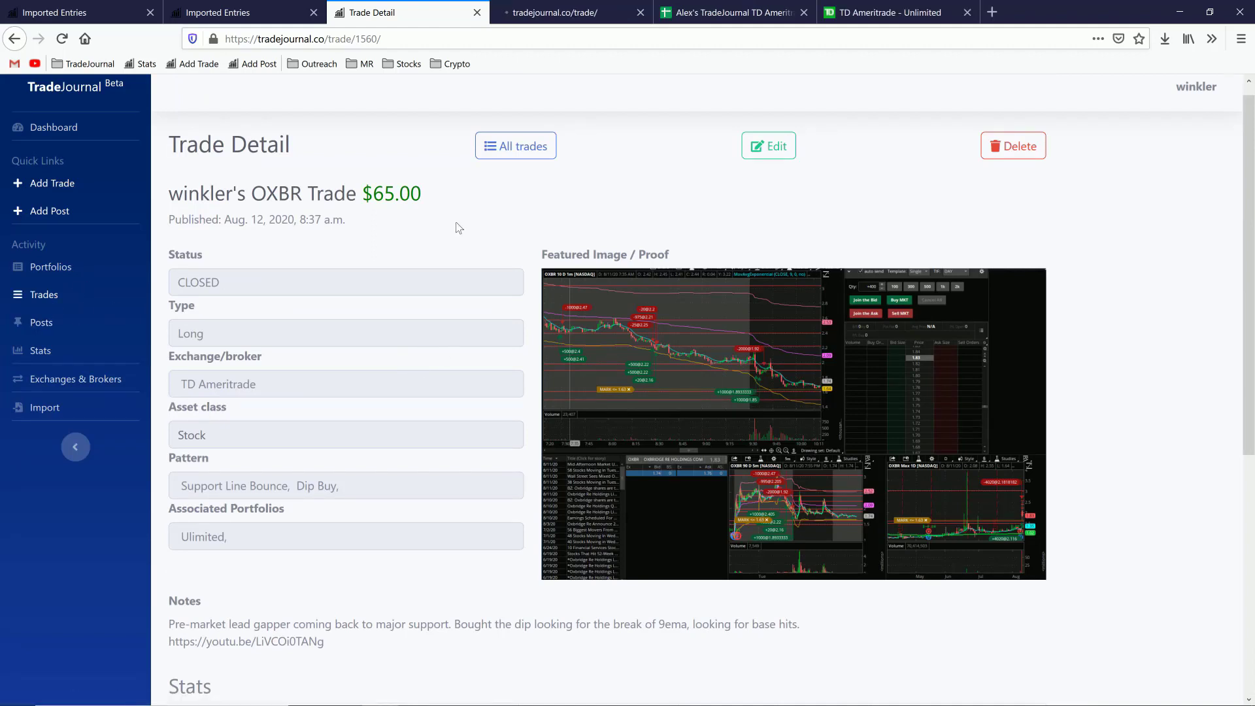
pyautogui.hotkey('ctrl', 'w')
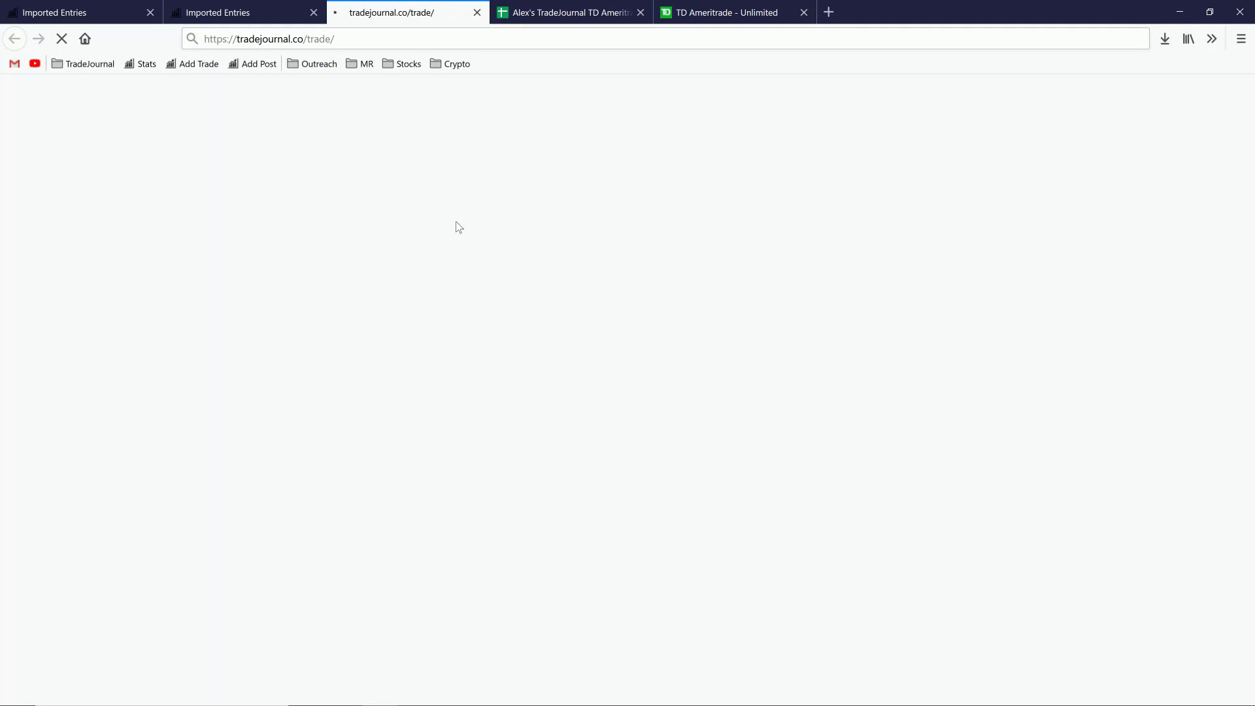
pyautogui.hotkey('ctrl', 'shift', 't')
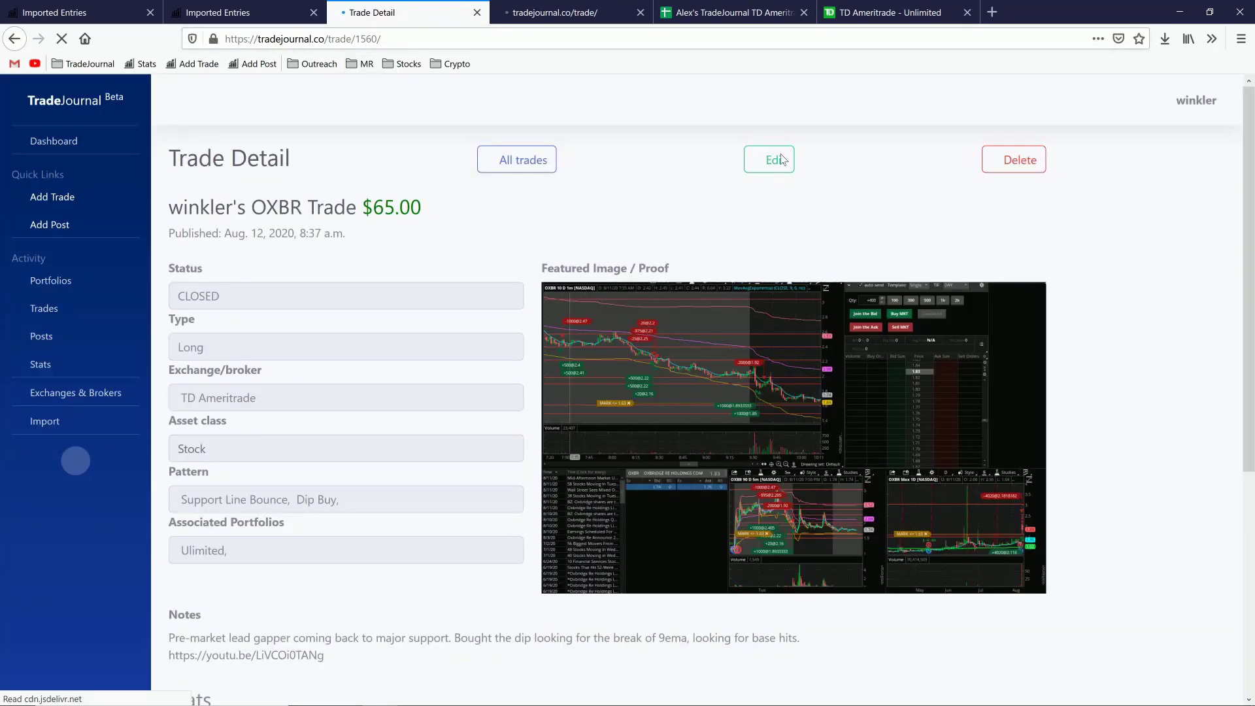
pyautogui.click(783, 161)
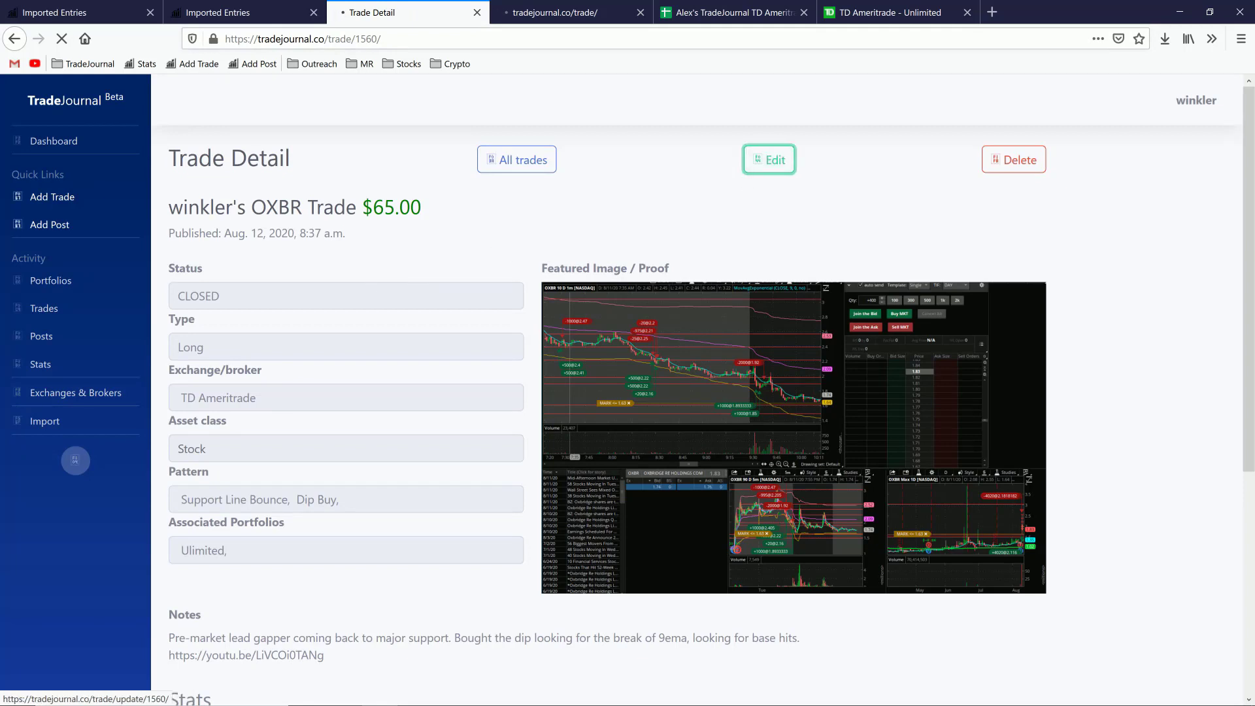
pyautogui.scroll(-5, 702, 392)
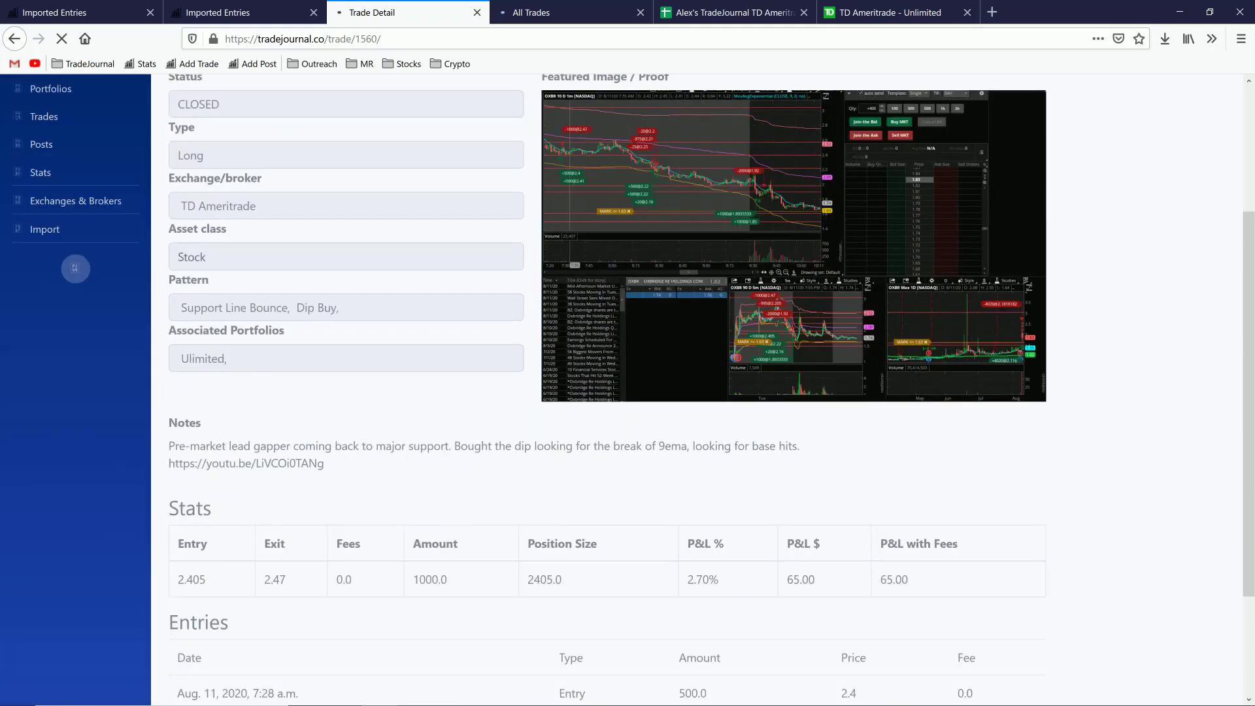
pyautogui.scroll(5, 702, 392)
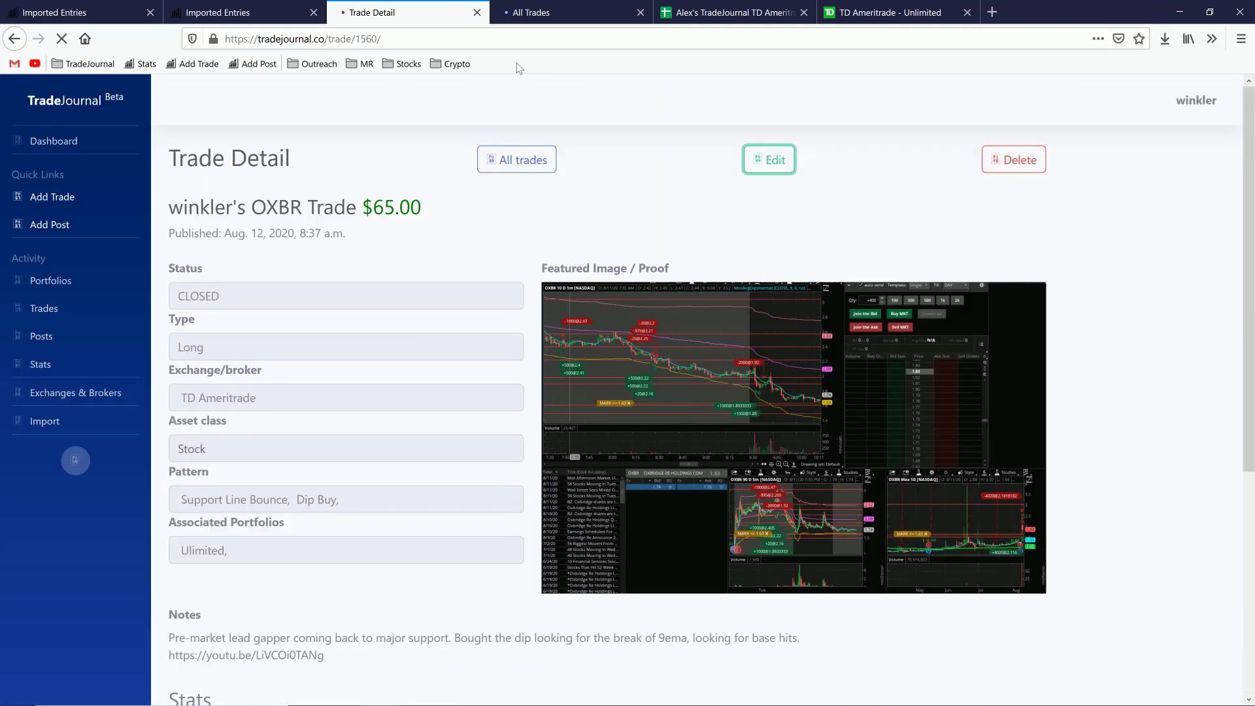
pyautogui.click(528, 19)
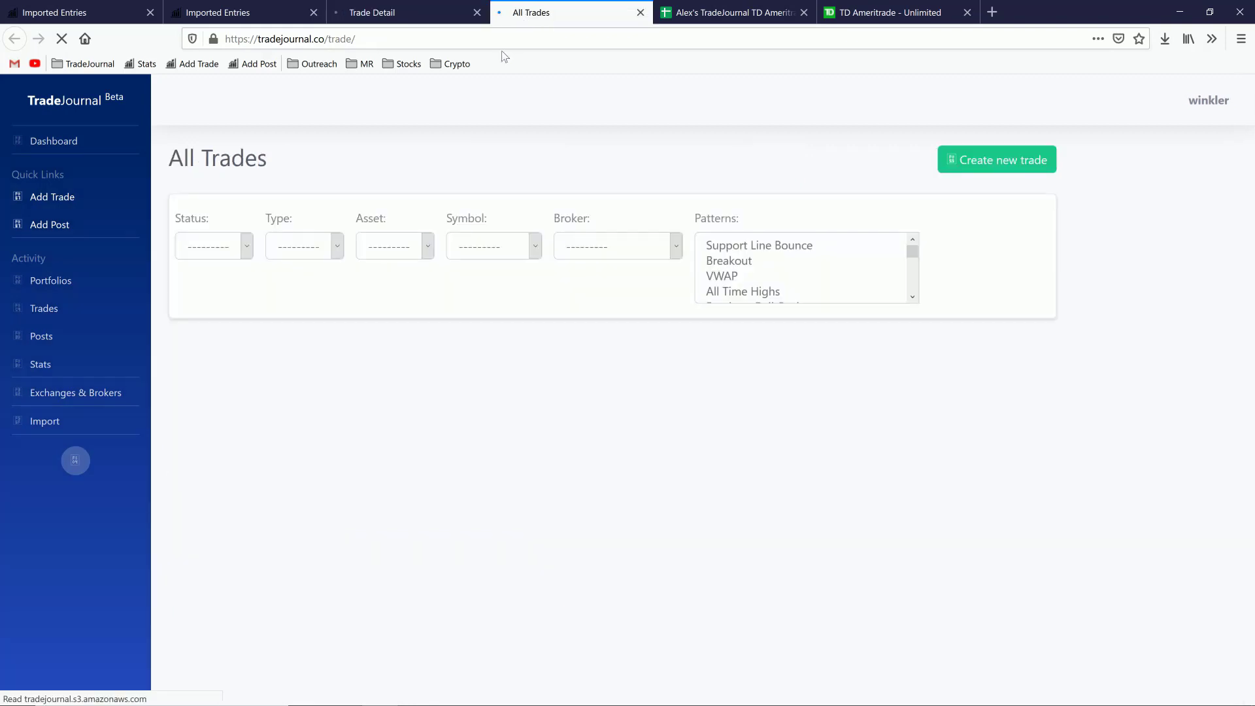
# Refresh page 2 of Imported Entries and check the Trade column for OXBR entries 7065, 7066 and 7067
pyautogui.click(247, 12)
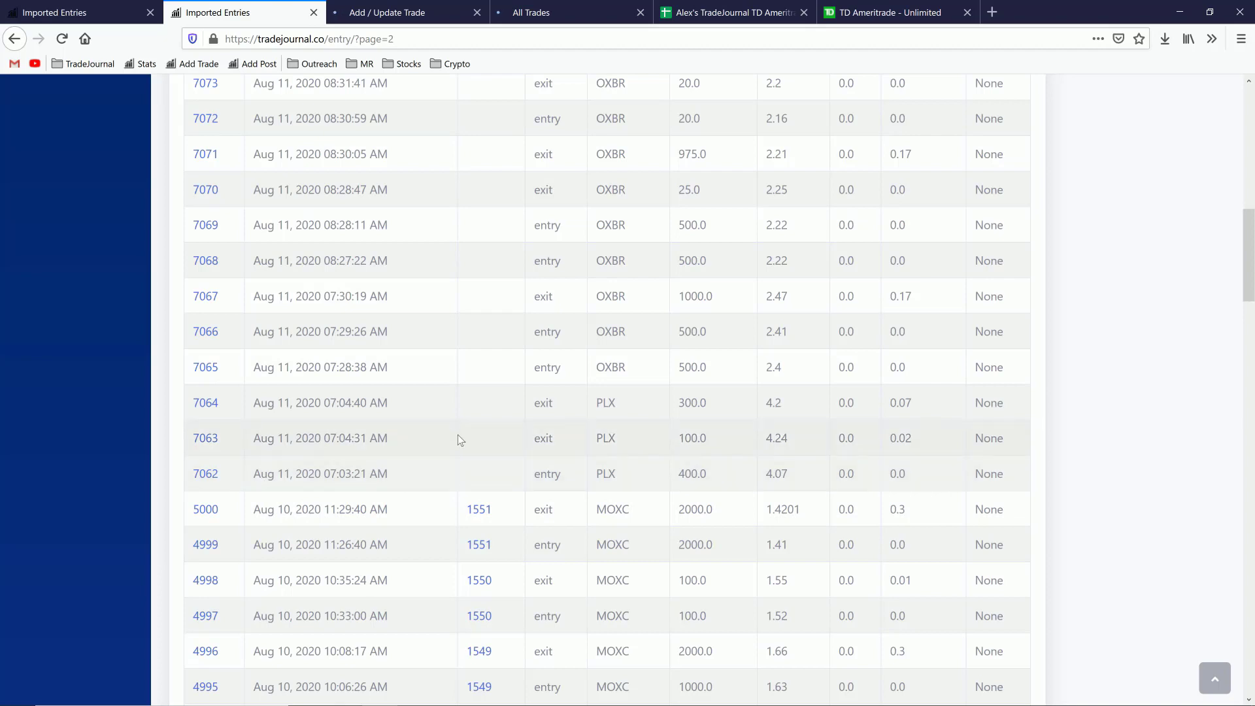
pyautogui.scroll(2, 588, 500)
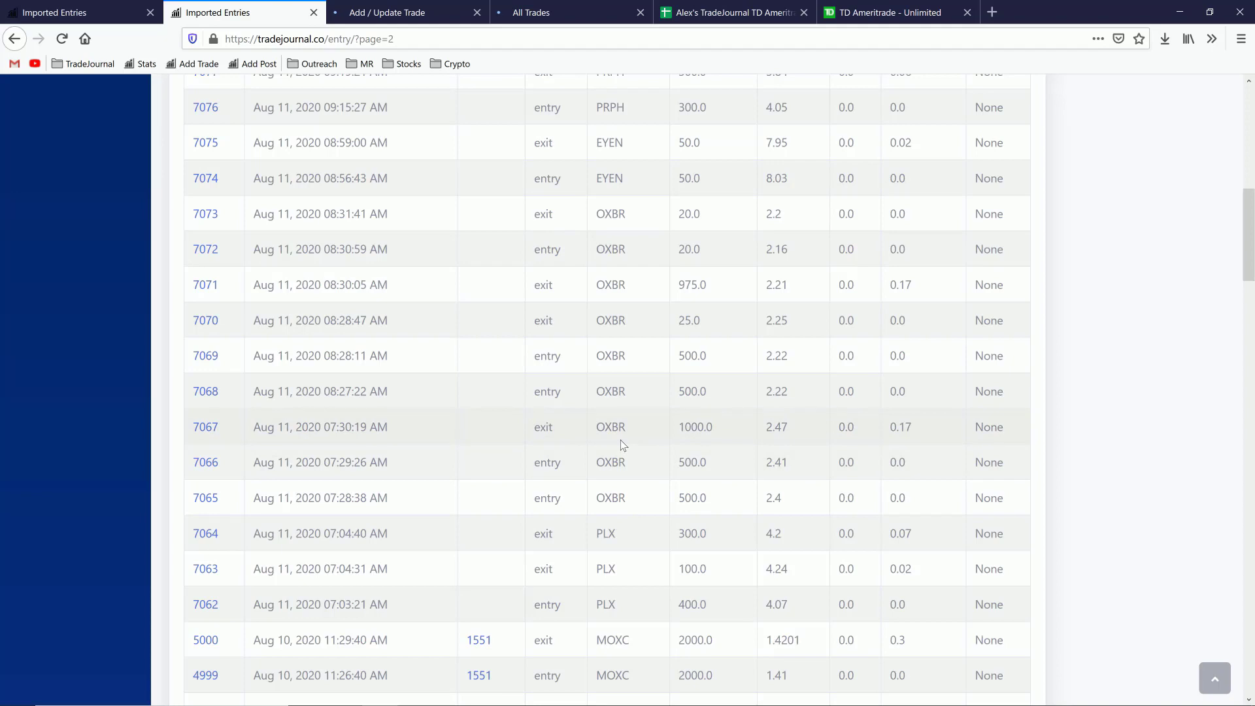
pyautogui.press('F5')
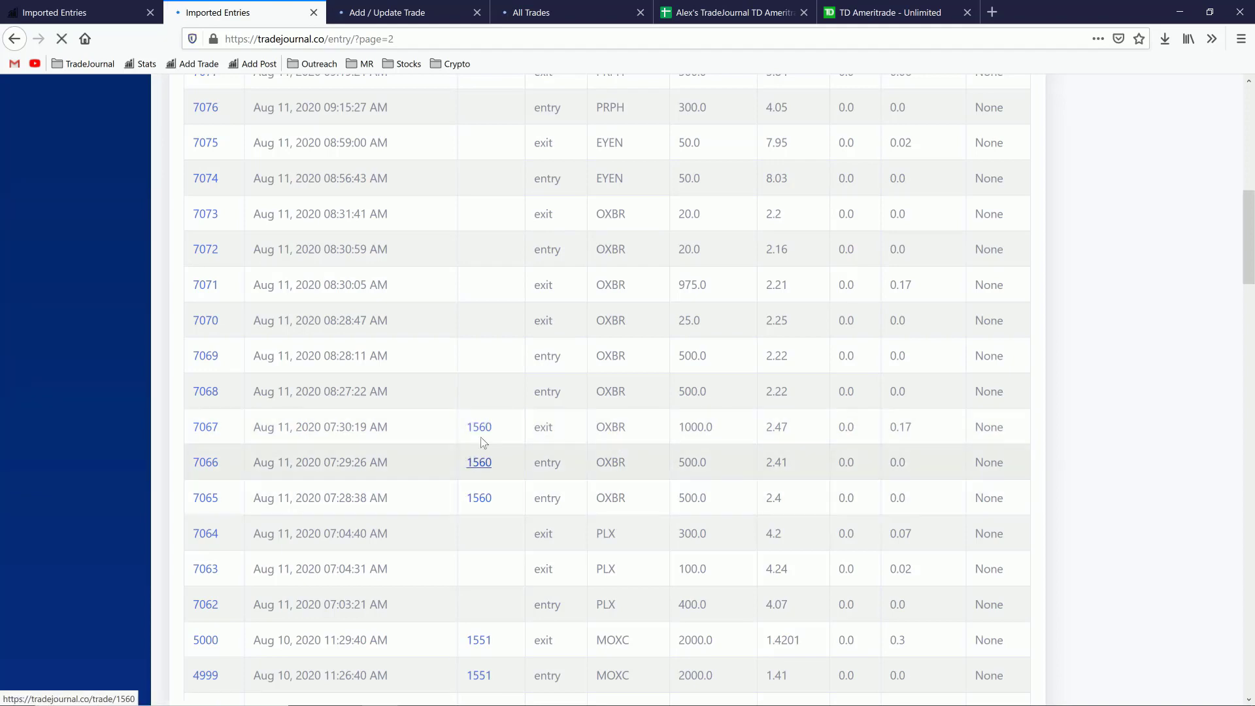
# Review the dates, amounts, prices and entry types of the entry rows in the OXBR trade's edit form
pyautogui.click(417, 7)
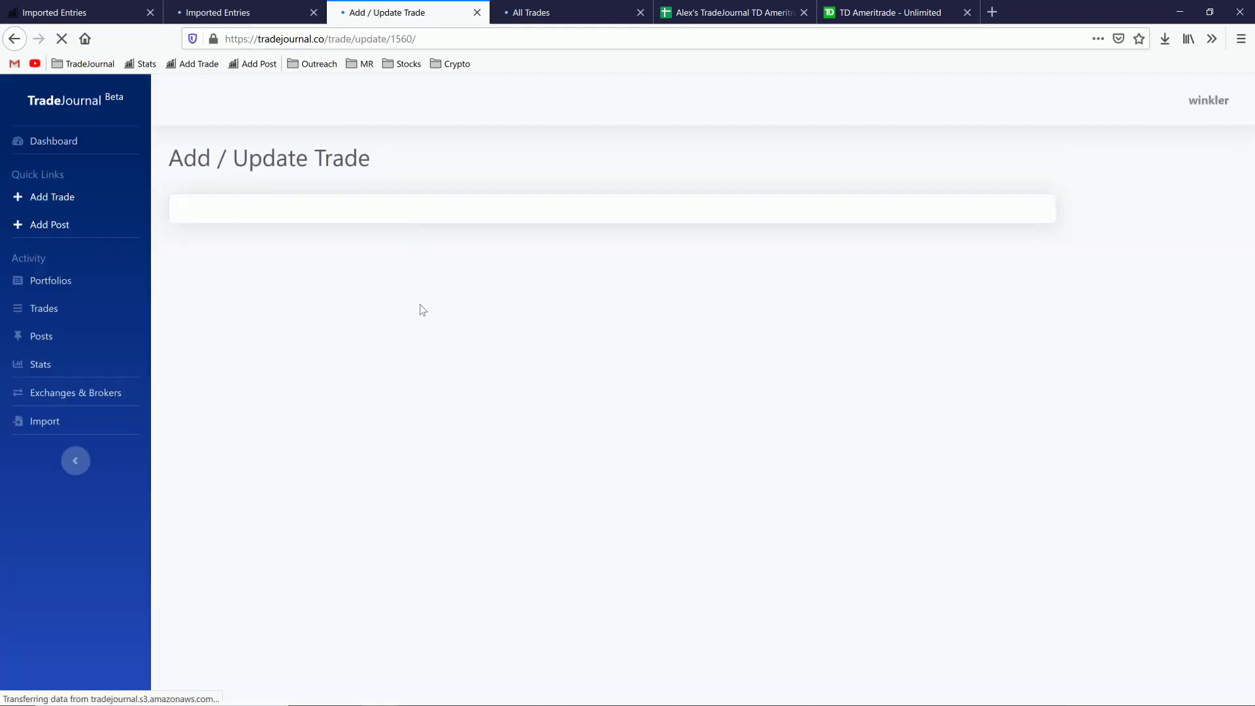
pyautogui.scroll(-8, 465, 191)
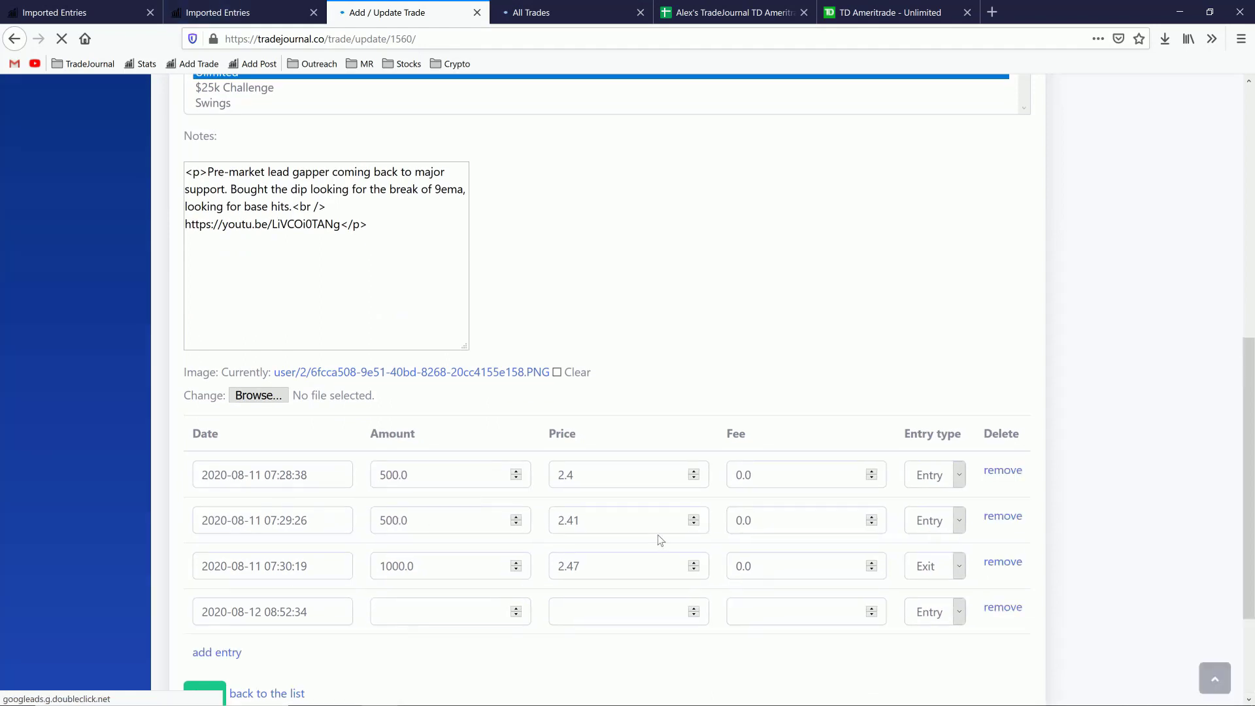
pyautogui.scroll(-3, 657, 534)
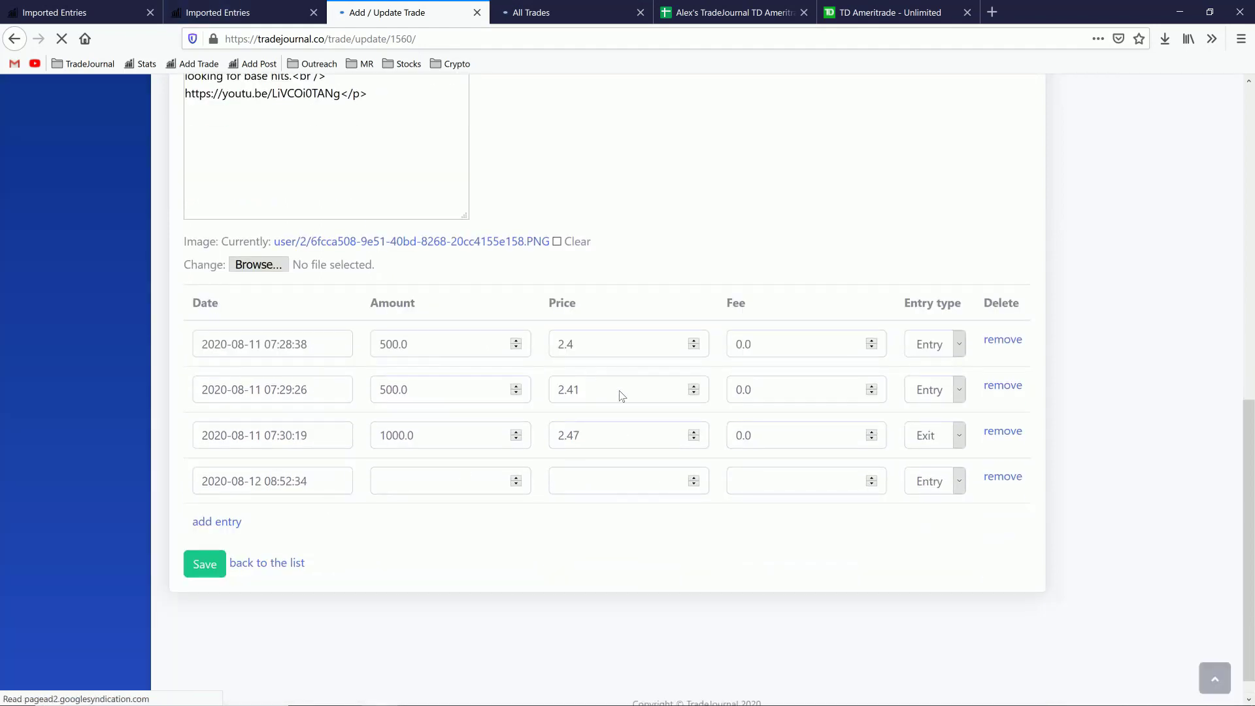
# Review the OXBR trade's size and P&L values in the All Trades table
pyautogui.click(534, 14)
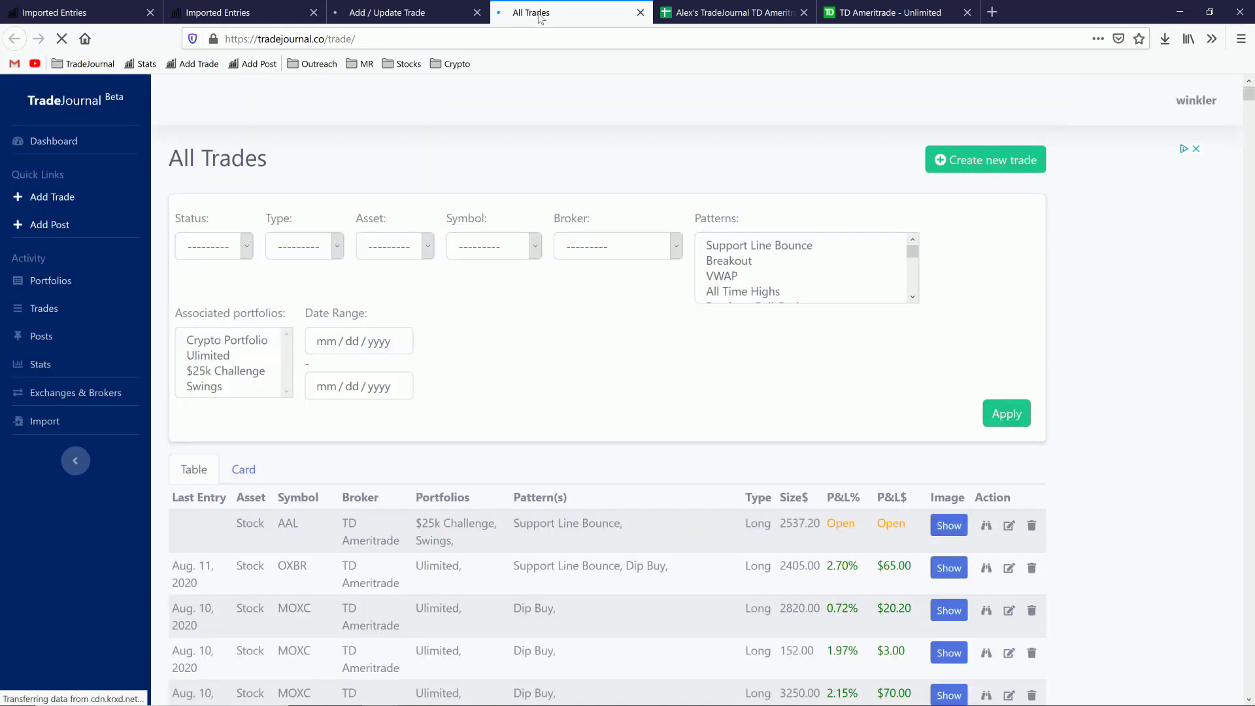
pyautogui.scroll(-2, 718, 294)
pyautogui.scroll(-1, 847, 417)
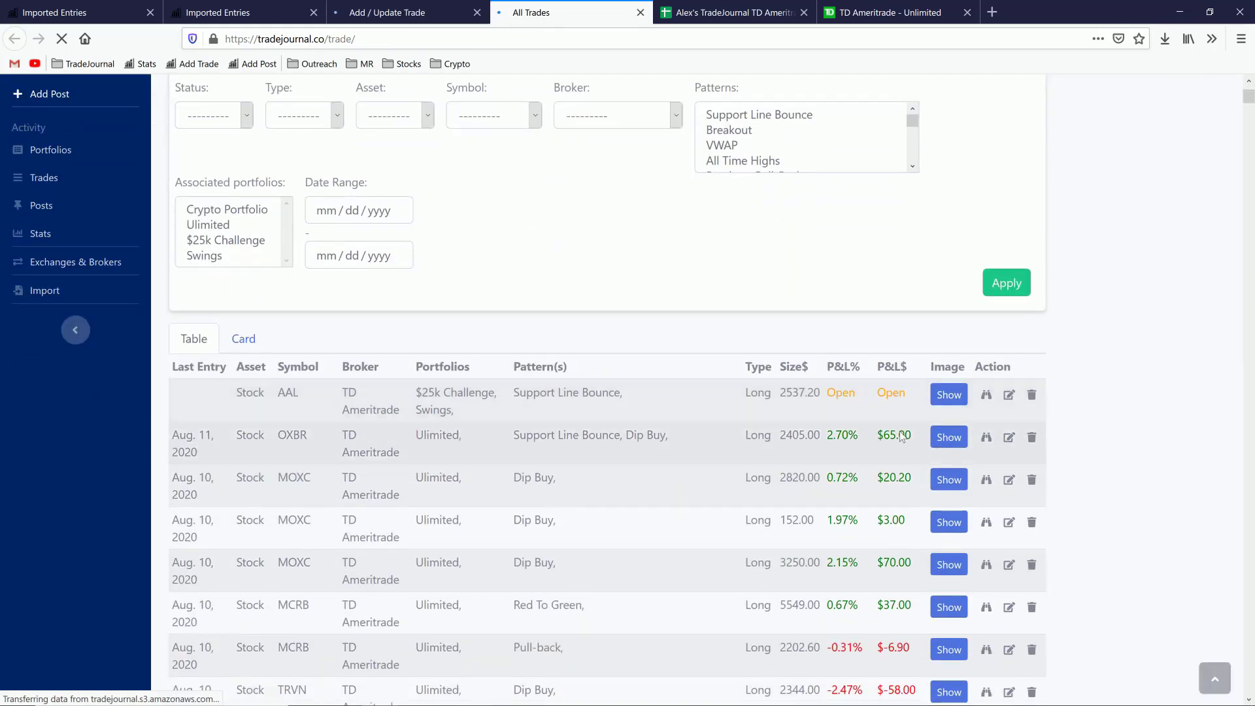
pyautogui.doubleClick(899, 435)
pyautogui.click(848, 435)
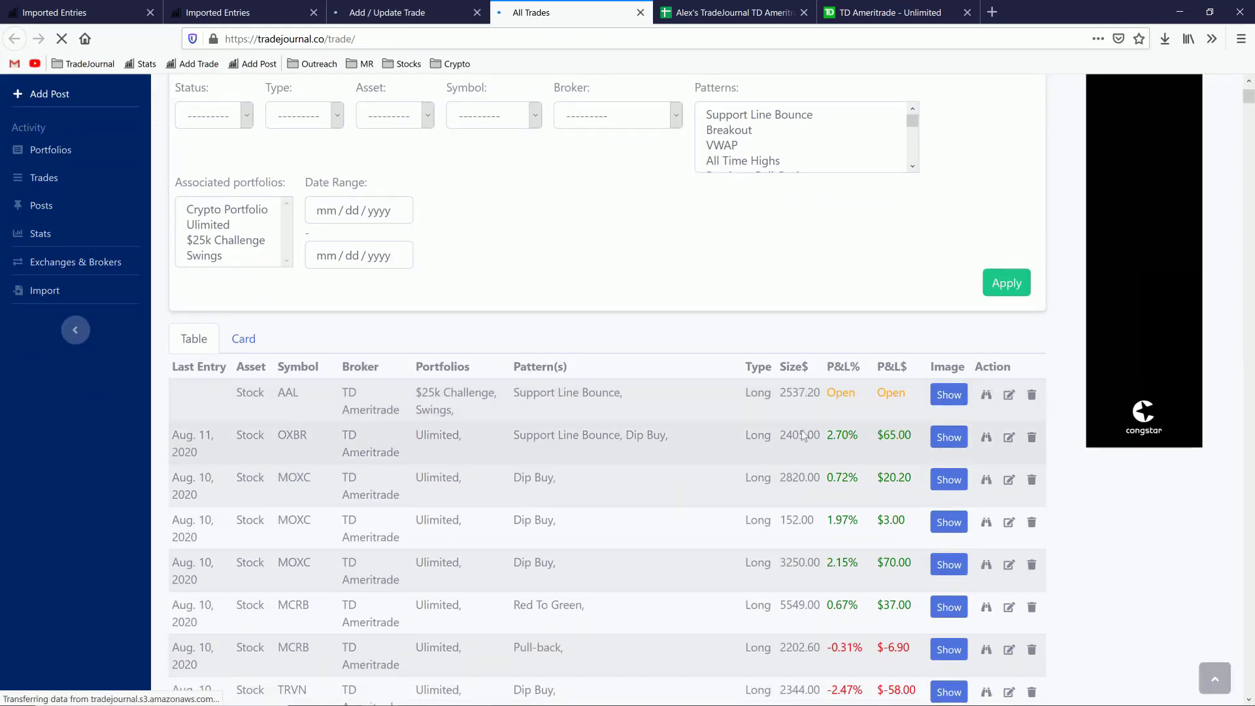
pyautogui.doubleClick(797, 435)
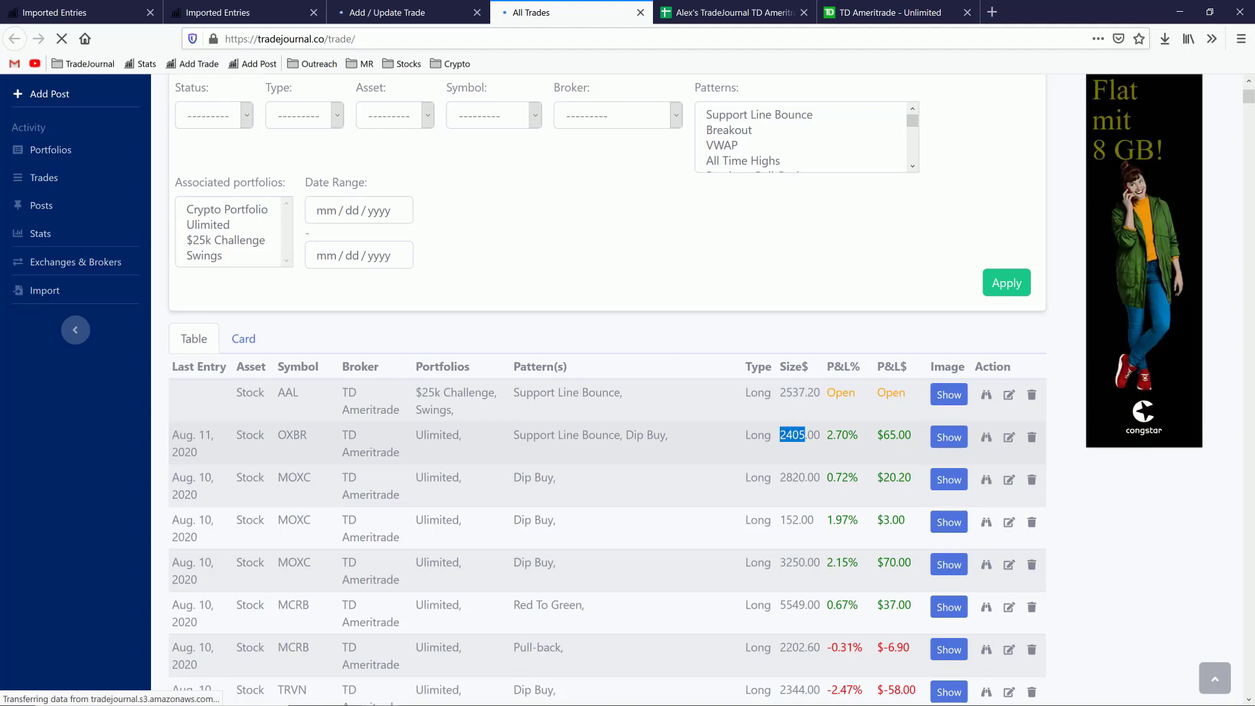
pyautogui.moveTo(832, 435); pyautogui.dragTo(913, 445)
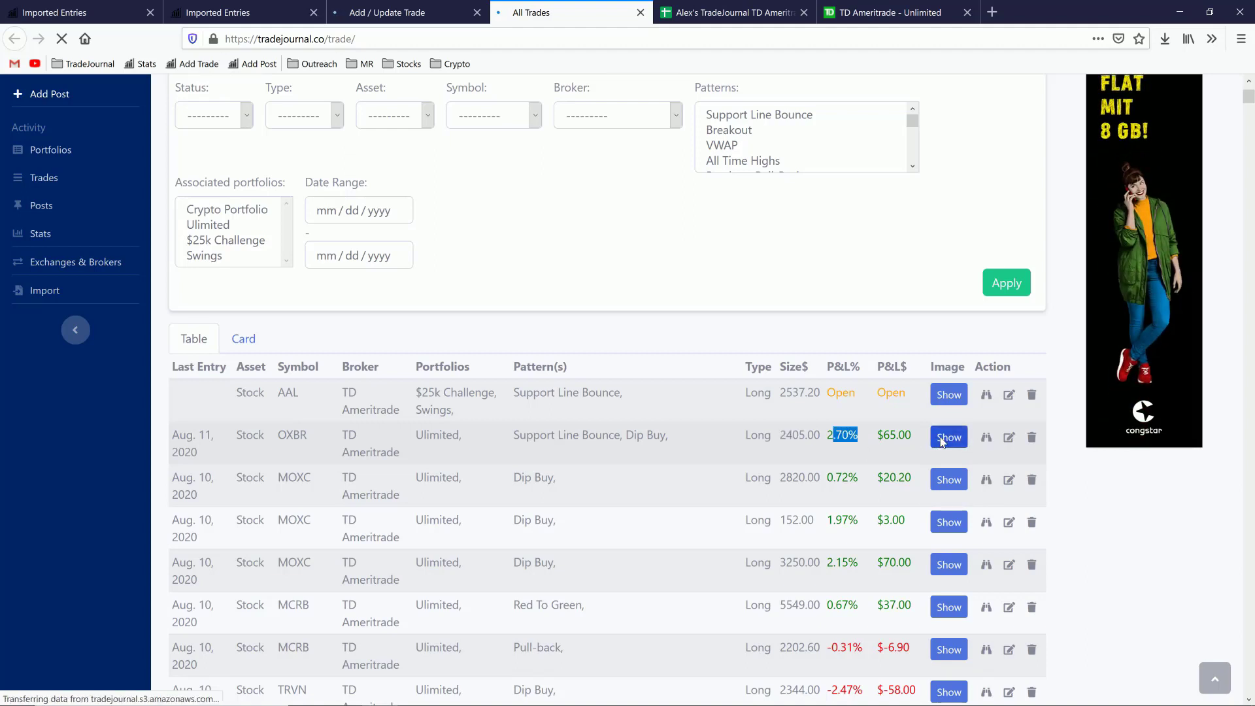
# View the OXBR trade's image and notes from the All Trades table, and close the preview and the list's tab
pyautogui.click(943, 441)
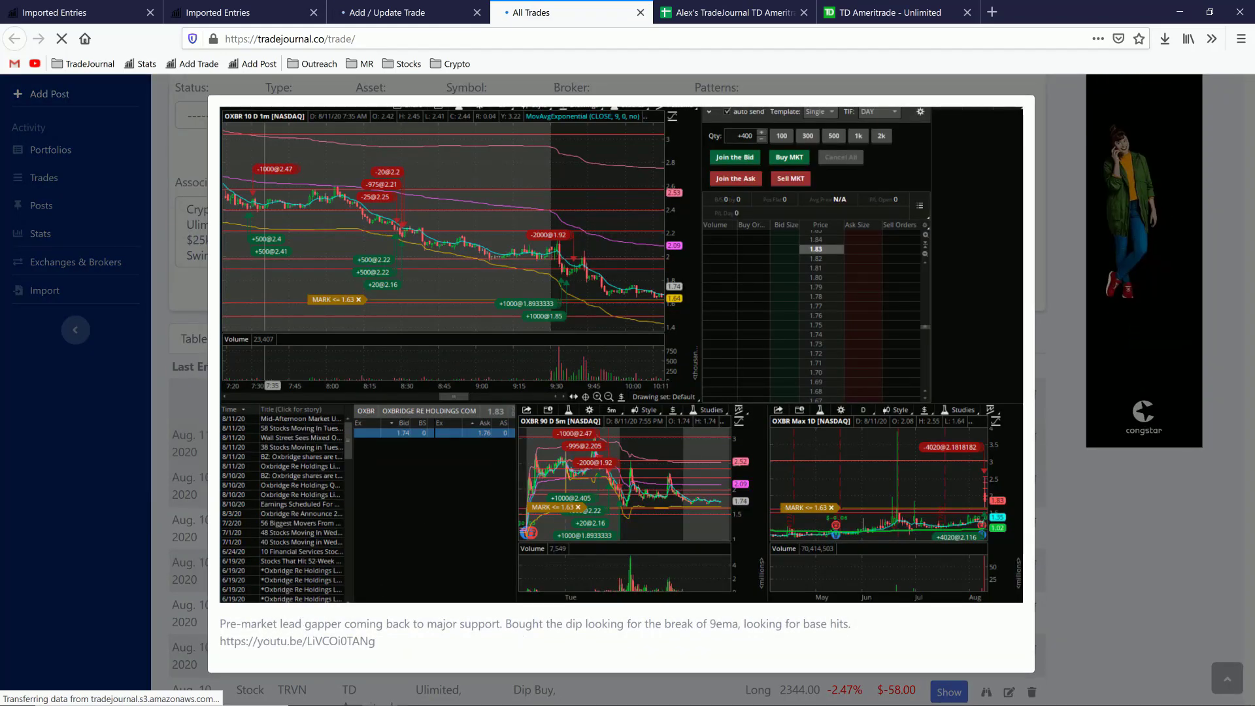
pyautogui.click(1095, 572)
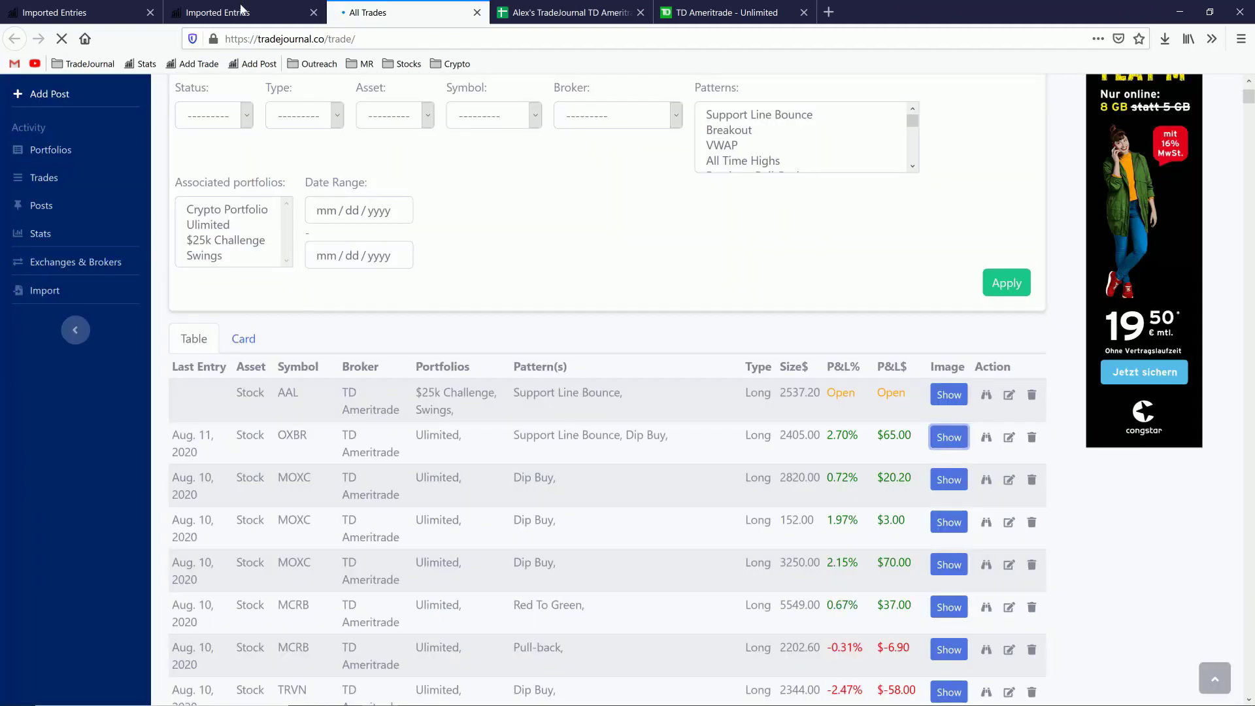
pyautogui.hotkey('ctrl', 'w')
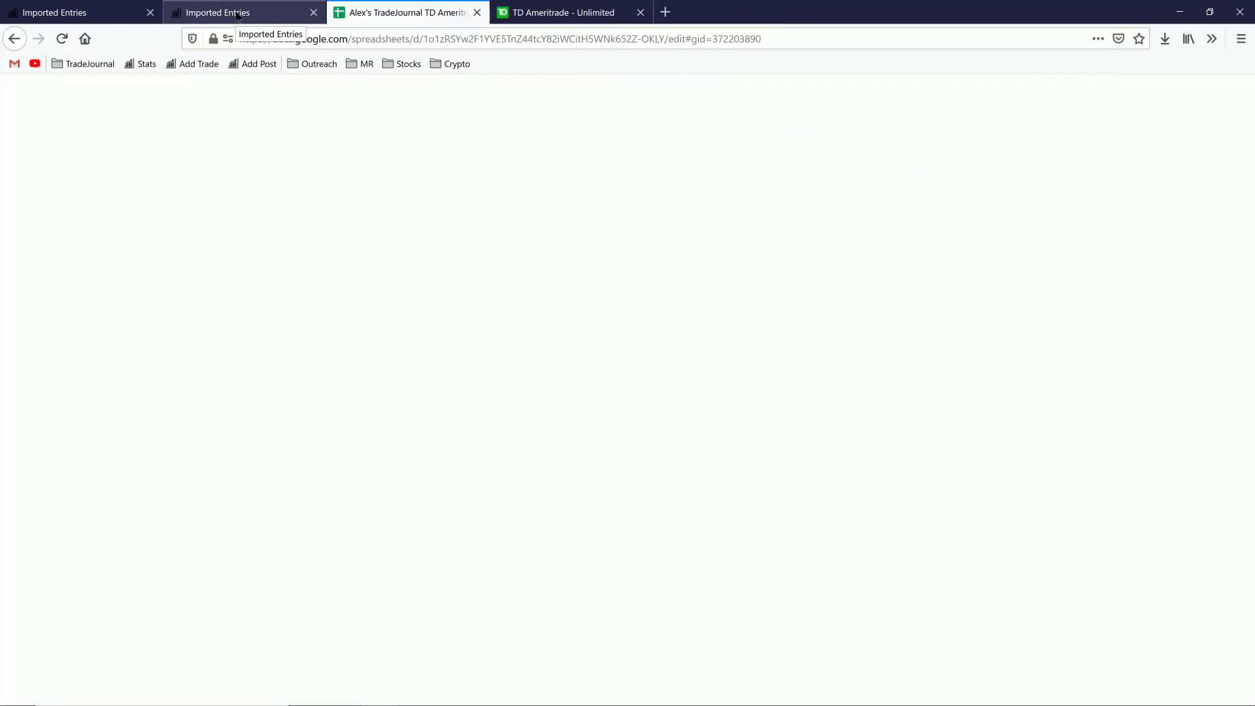
# Review the remaining Aug 11, 2020 transactions without a trade on page 2 of Imported Entries
pyautogui.click(237, 14)
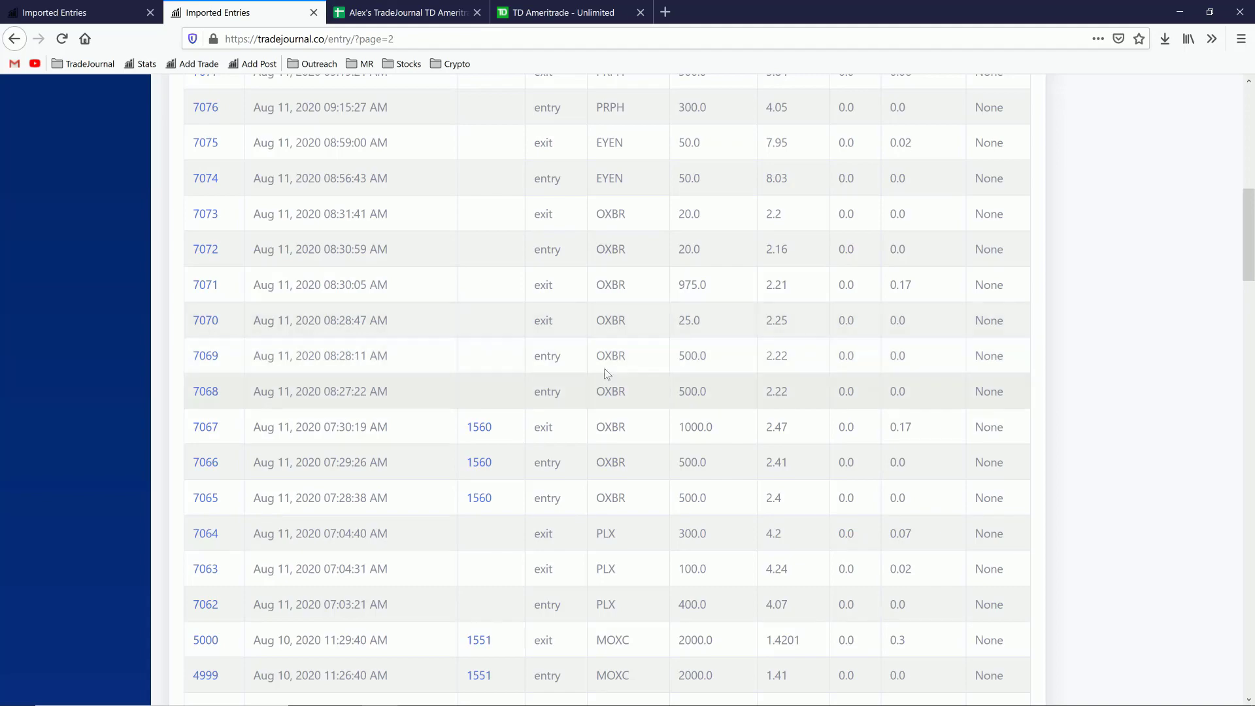
pyautogui.scroll(10, 620, 386)
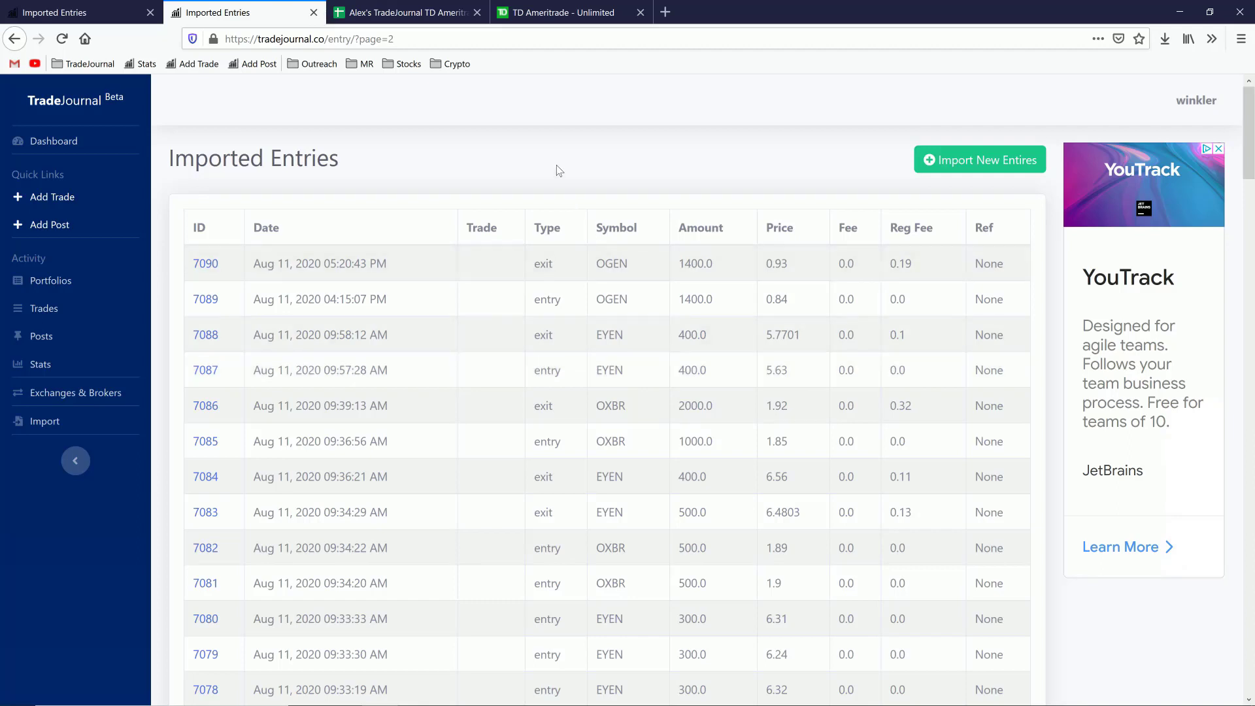
pyautogui.tripleClick(309, 150)
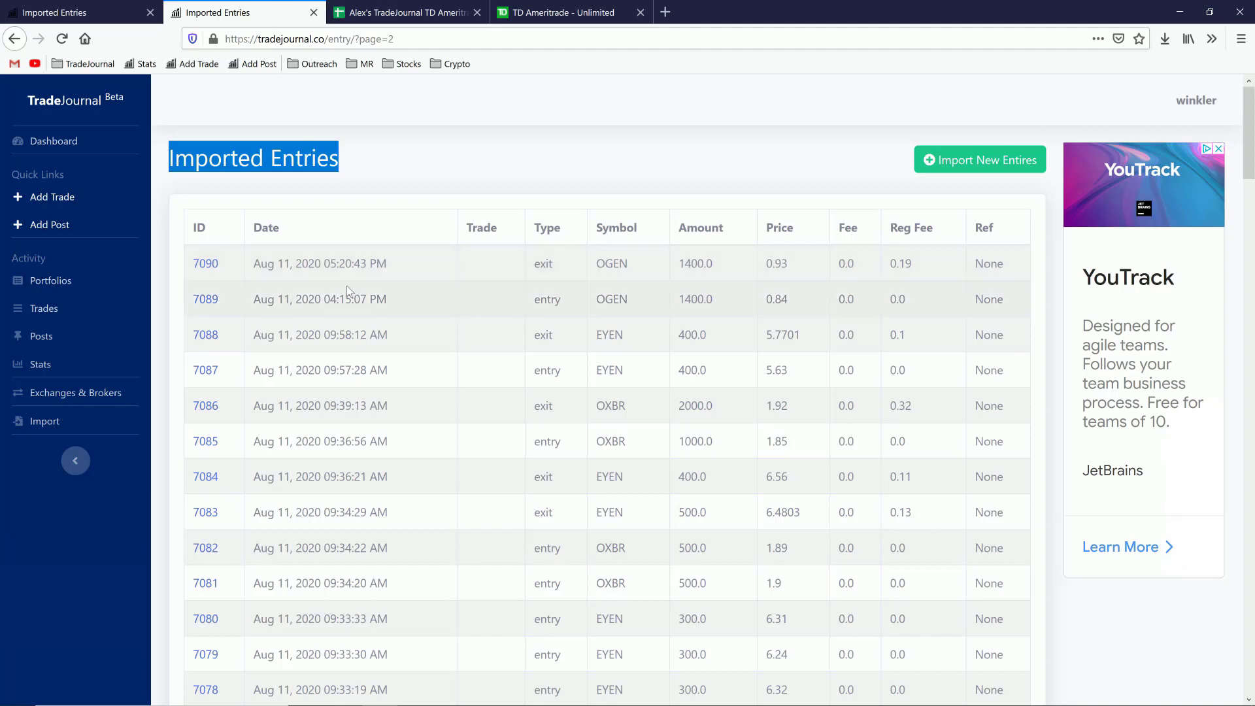
pyautogui.click(476, 182)
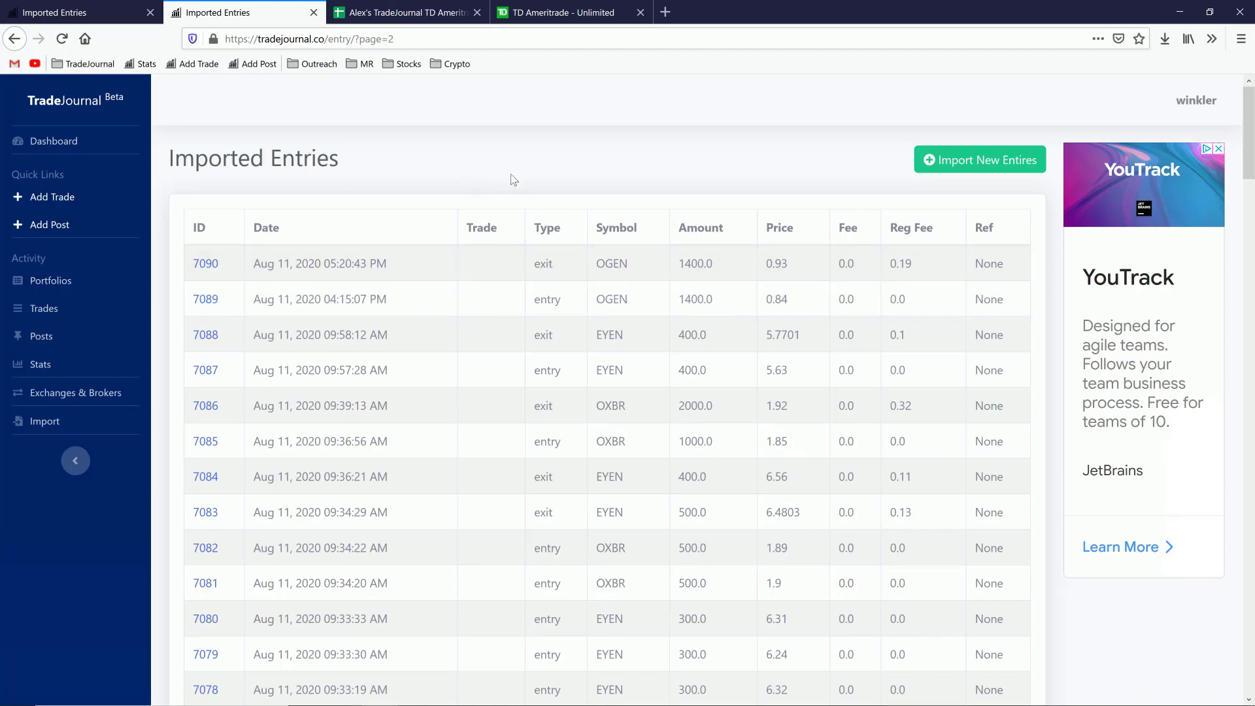
pyautogui.scroll(-5, 510, 503)
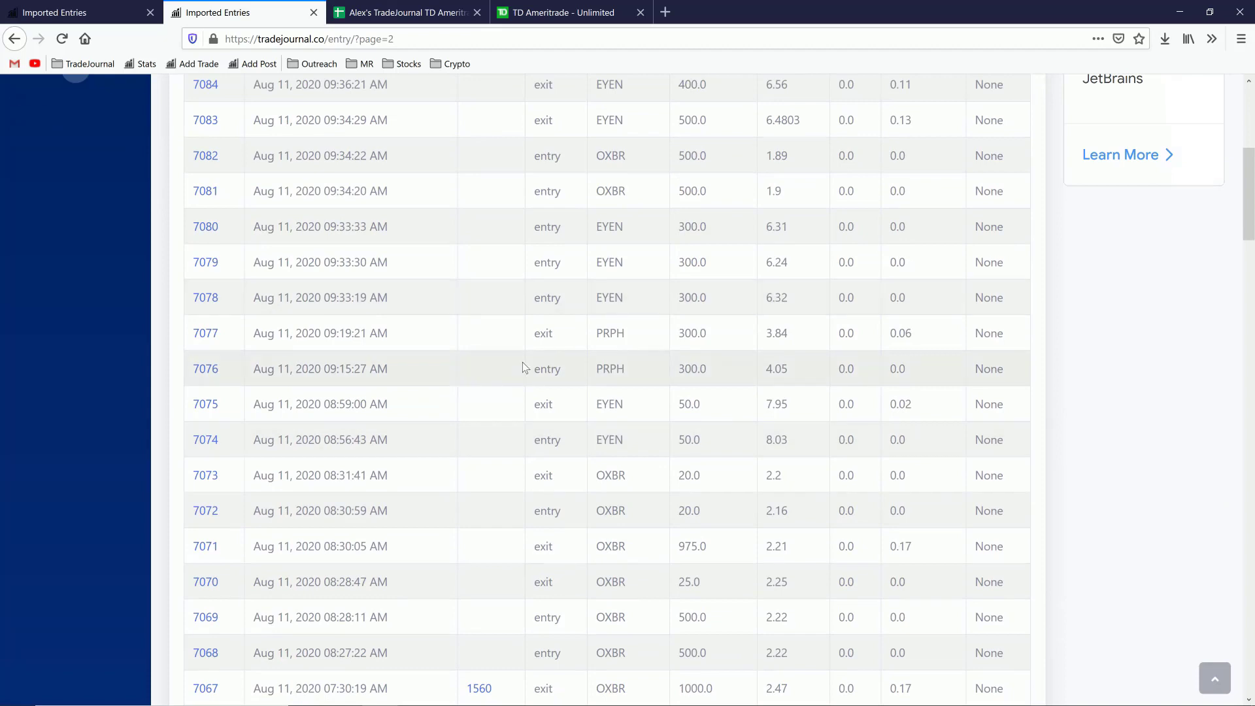